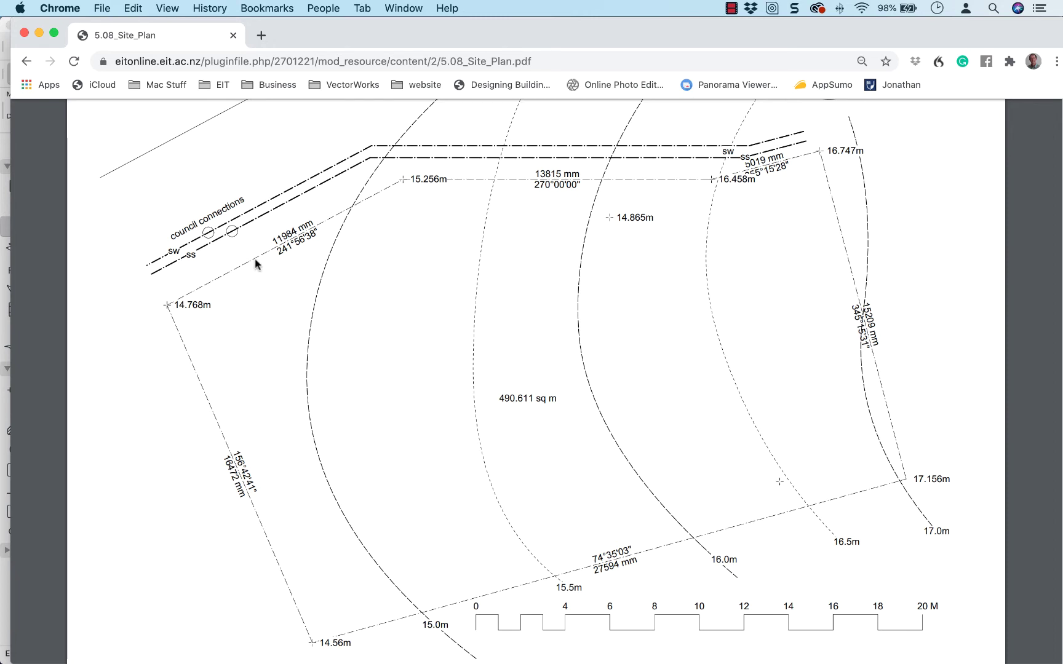
# Switch from the site plan PDF in Chrome to the ARCHICAD 23 Site Modeling project
pyautogui.press('super+Tab')
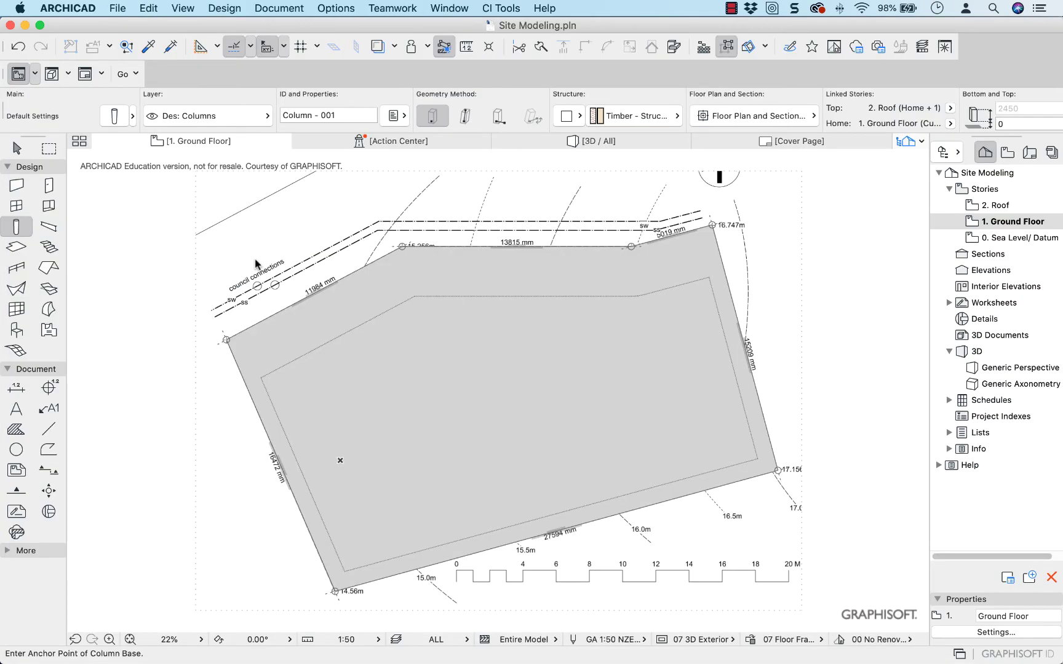
# View the site mesh block in the 3D / All window, zoomed in
pyautogui.click(366, 368)
pyautogui.press('x')
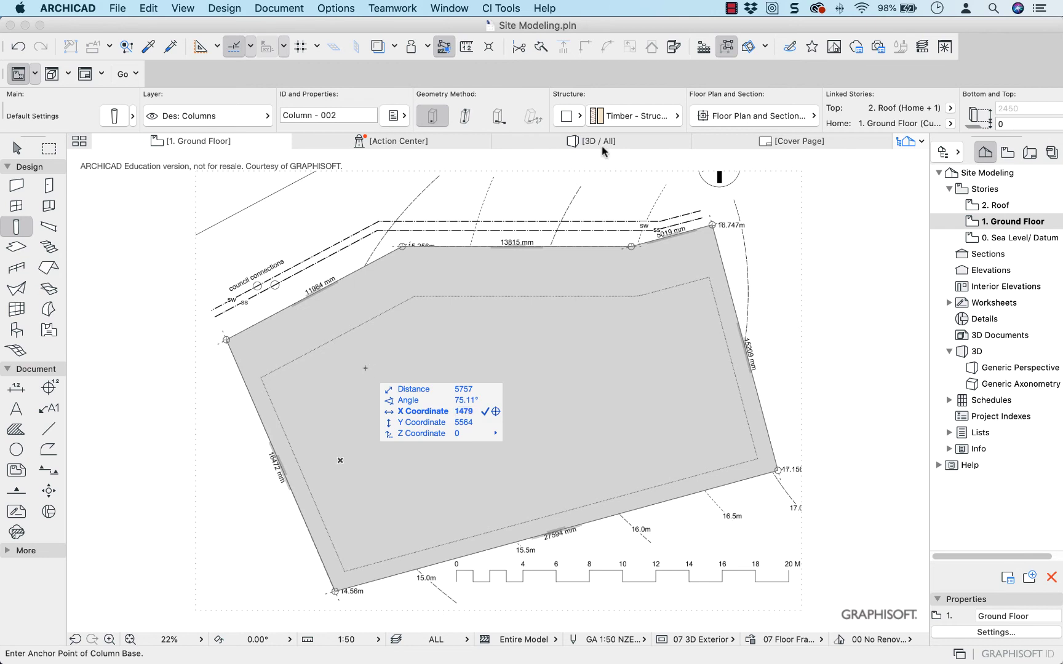
pyautogui.click(601, 145)
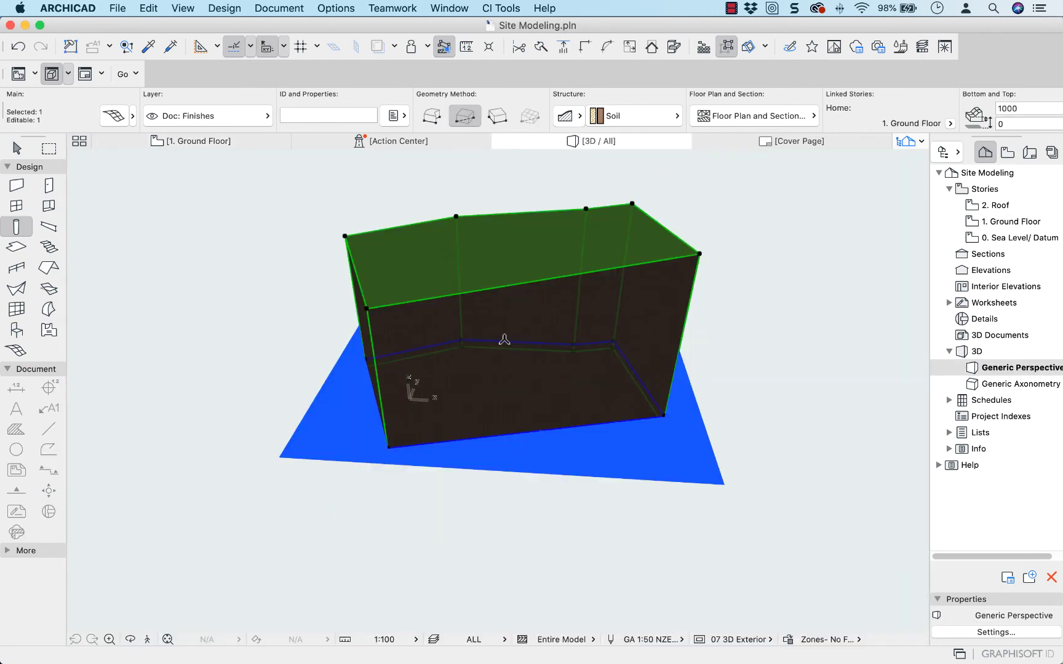
pyautogui.scroll(2, 480, 280)
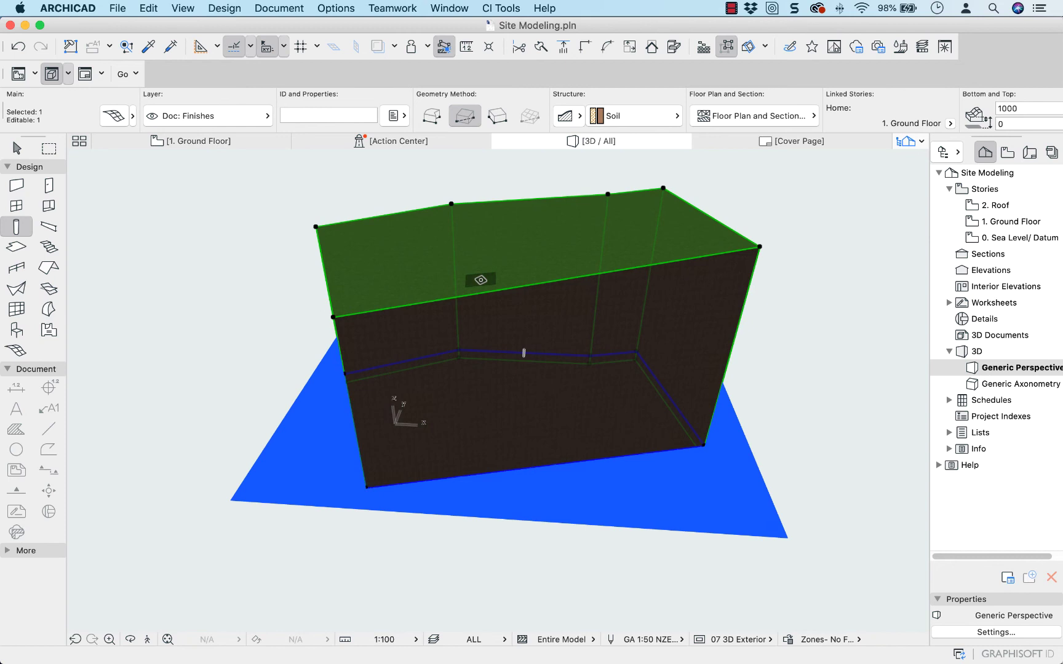
pyautogui.scroll(3, 480, 280)
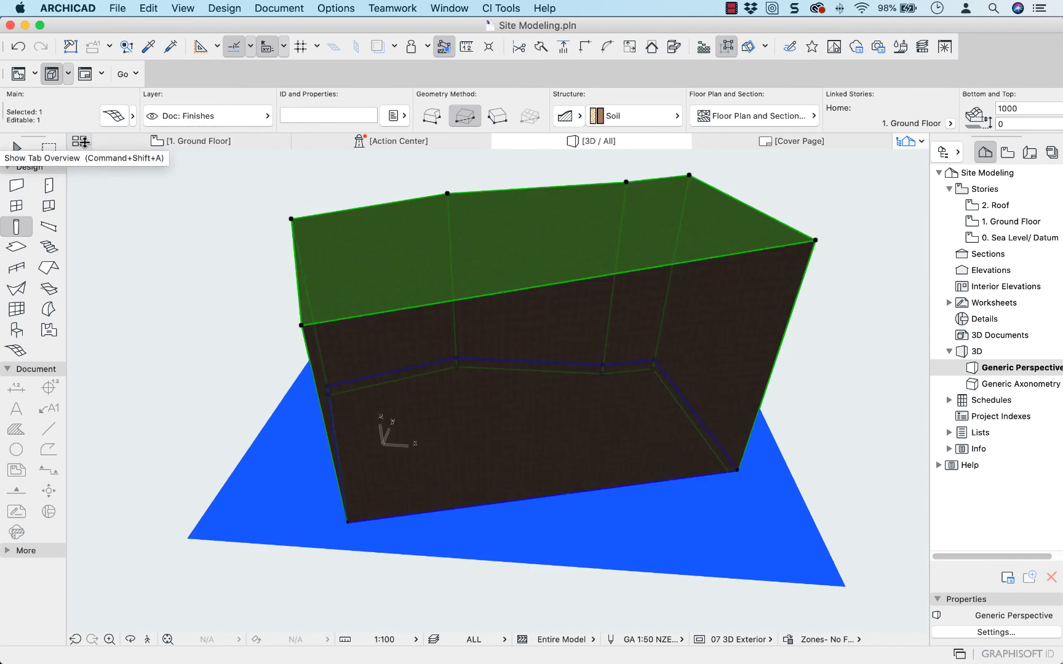
# Return to the 1. Ground Floor plan with nothing pending, ready to select elements
pyautogui.click(179, 142)
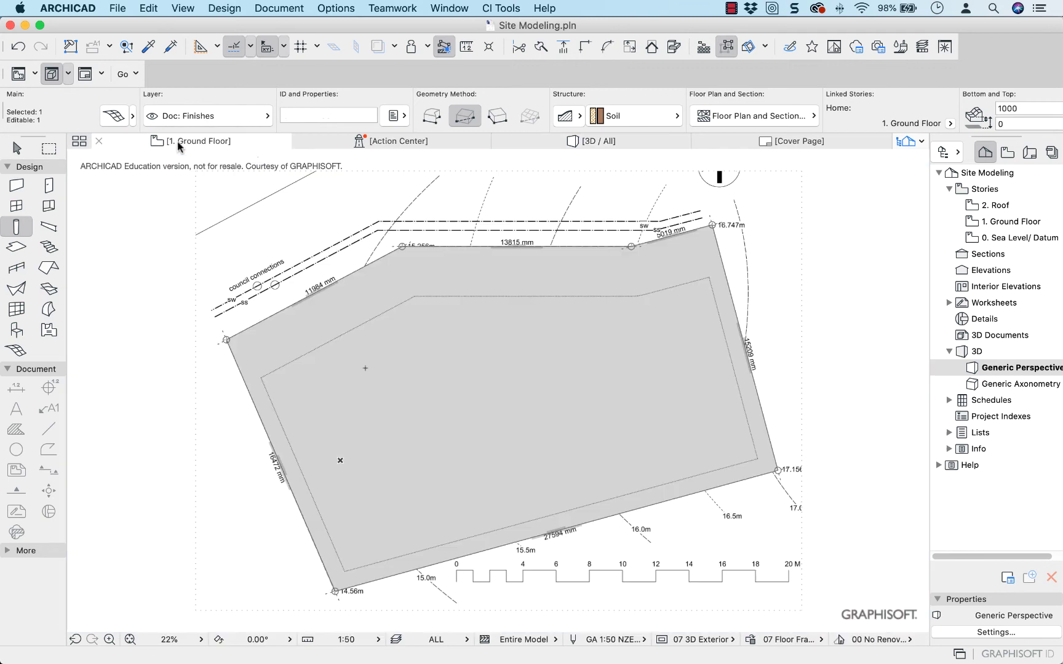
pyautogui.press('x')
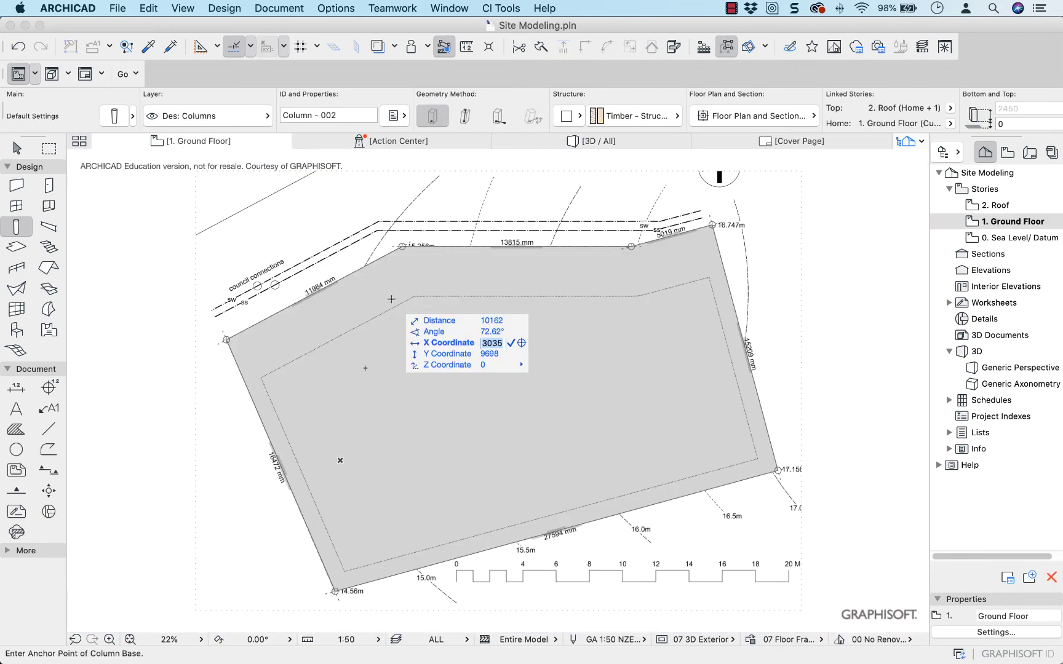
pyautogui.press('Escape')
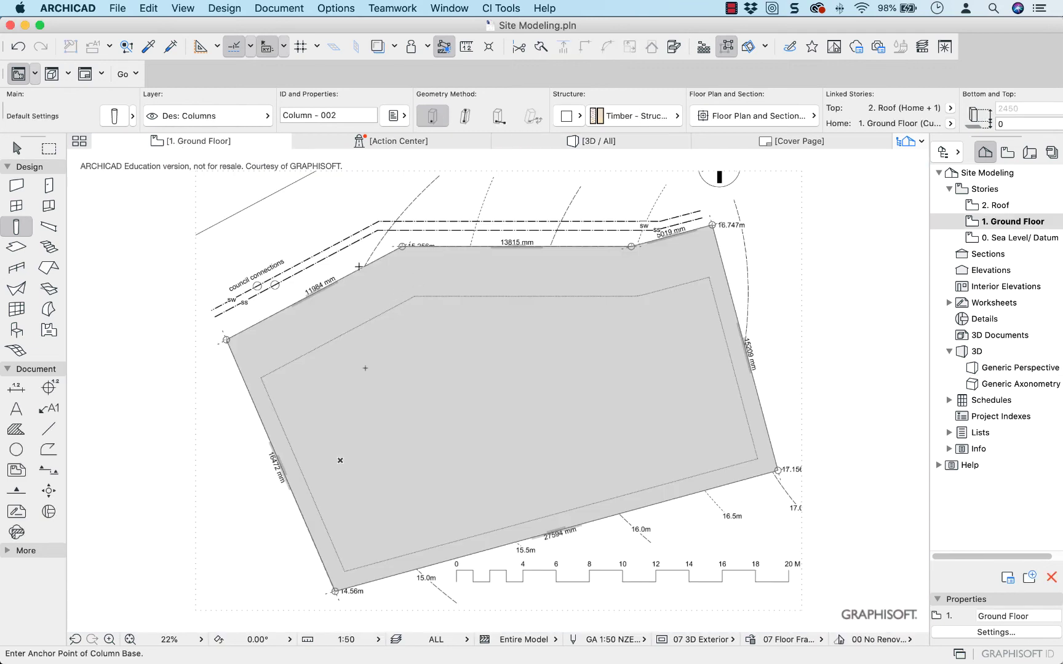
pyautogui.press('Escape')
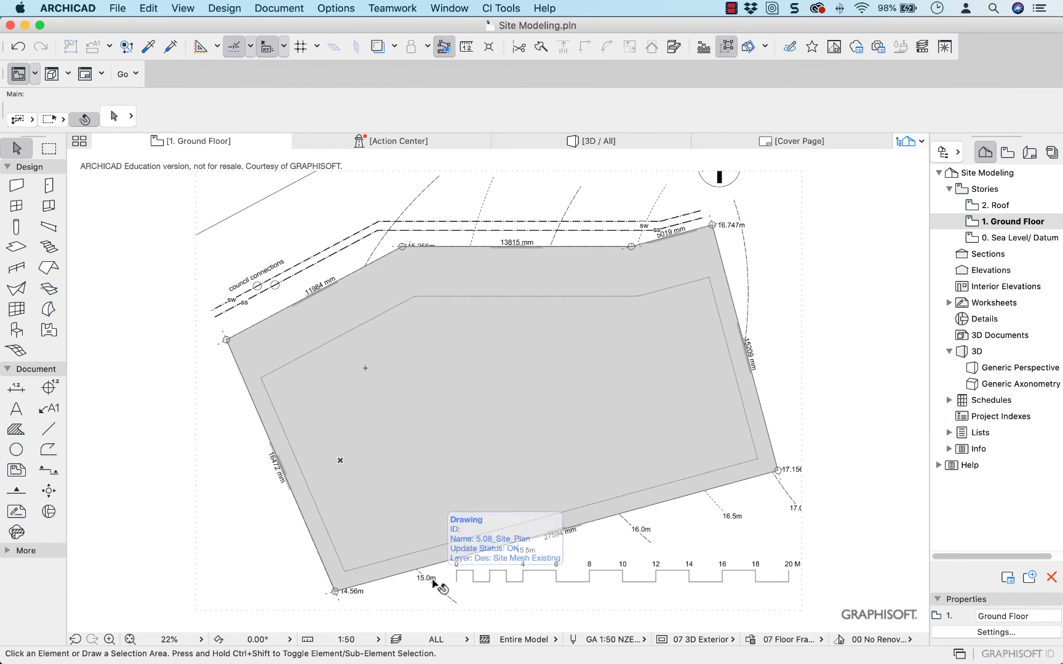
# Turn off Cover Fills in the site mesh's Floor Plan and Section settings
pyautogui.click(422, 450)
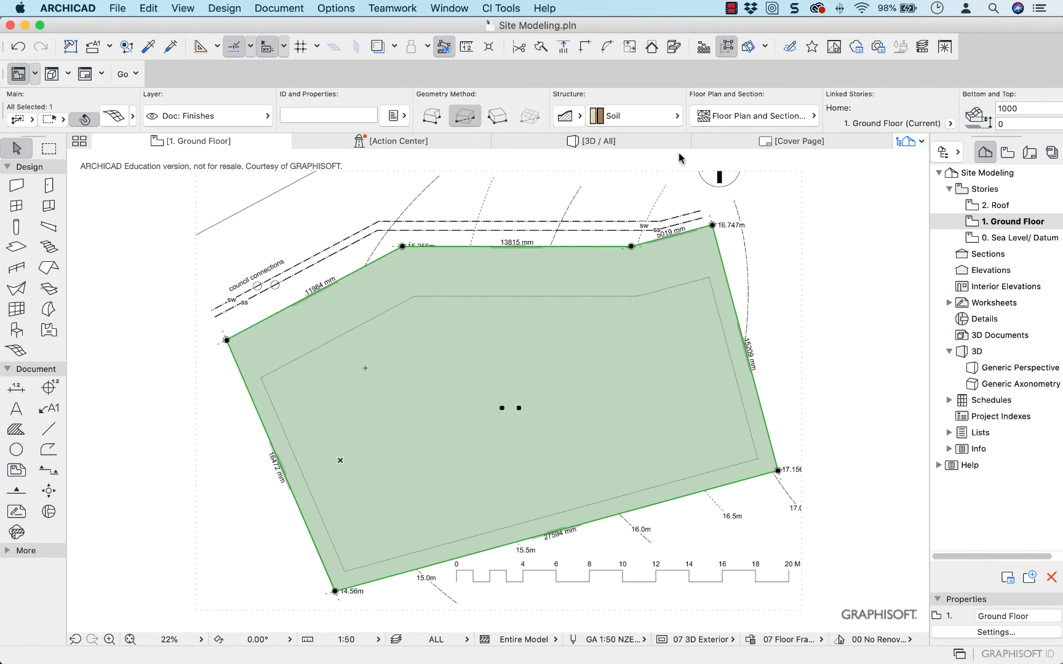
pyautogui.click(751, 116)
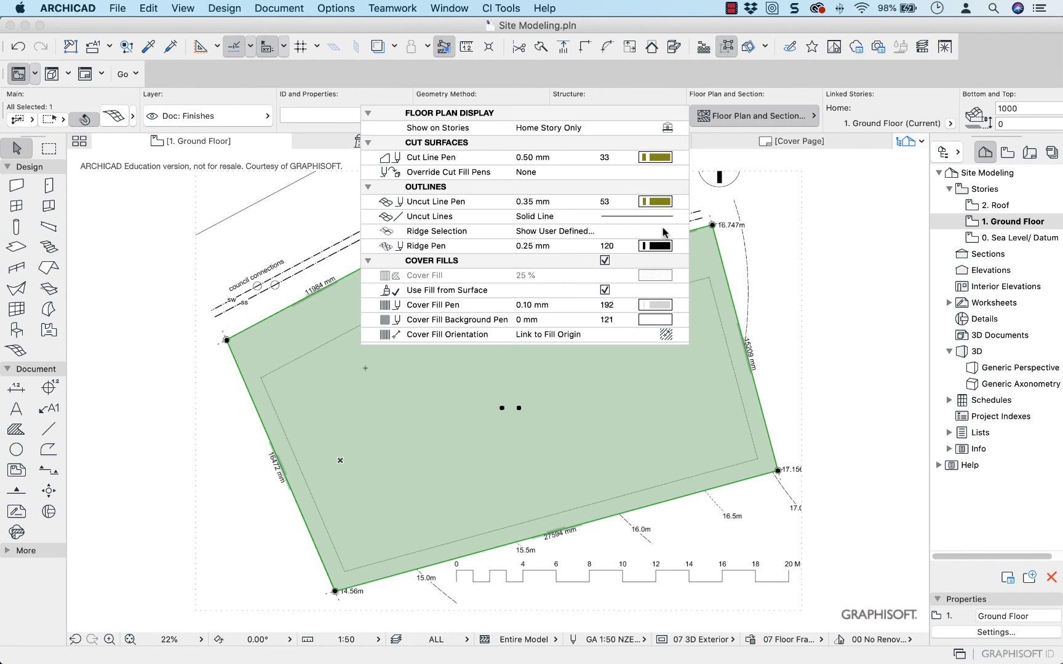
pyautogui.click(605, 260)
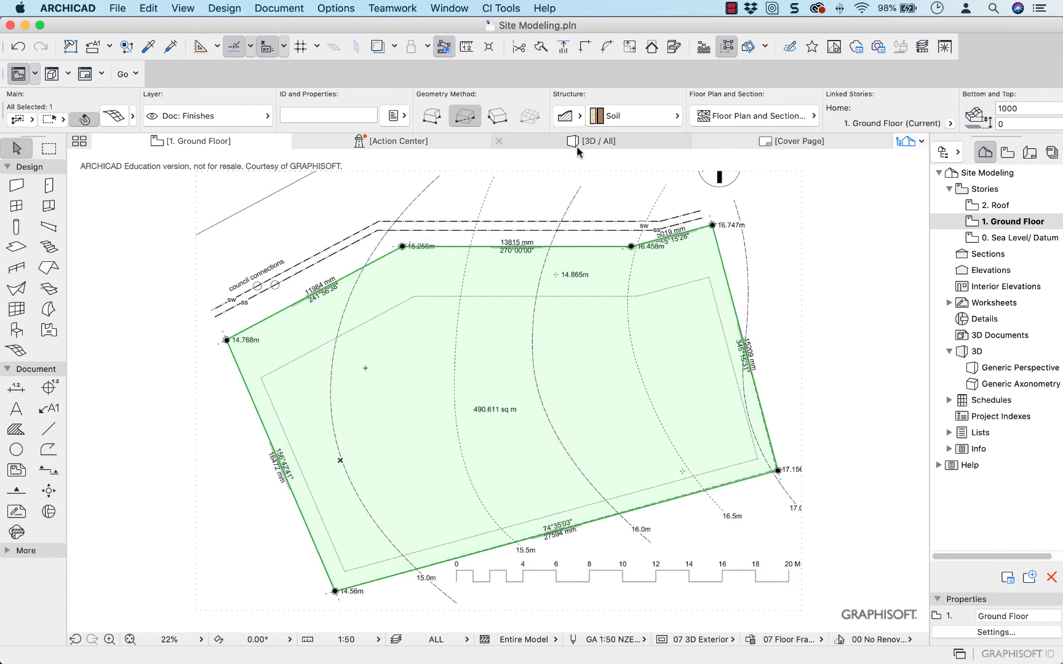
# Inspect the selected mesh in the 3D view, then go back to 1. Ground Floor
pyautogui.click(582, 145)
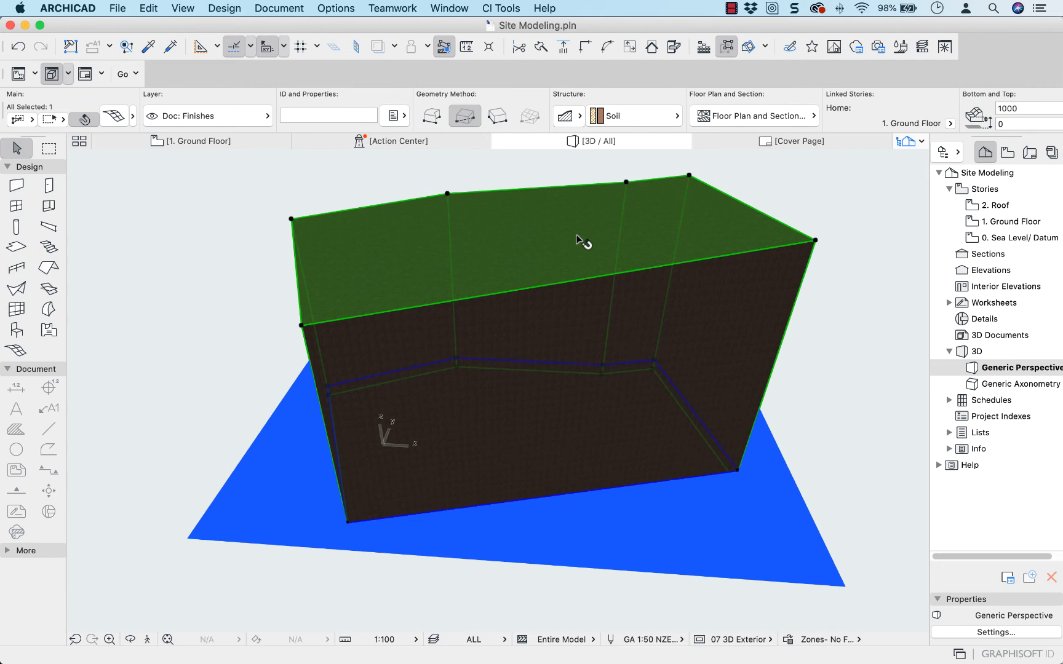
pyautogui.click(576, 237)
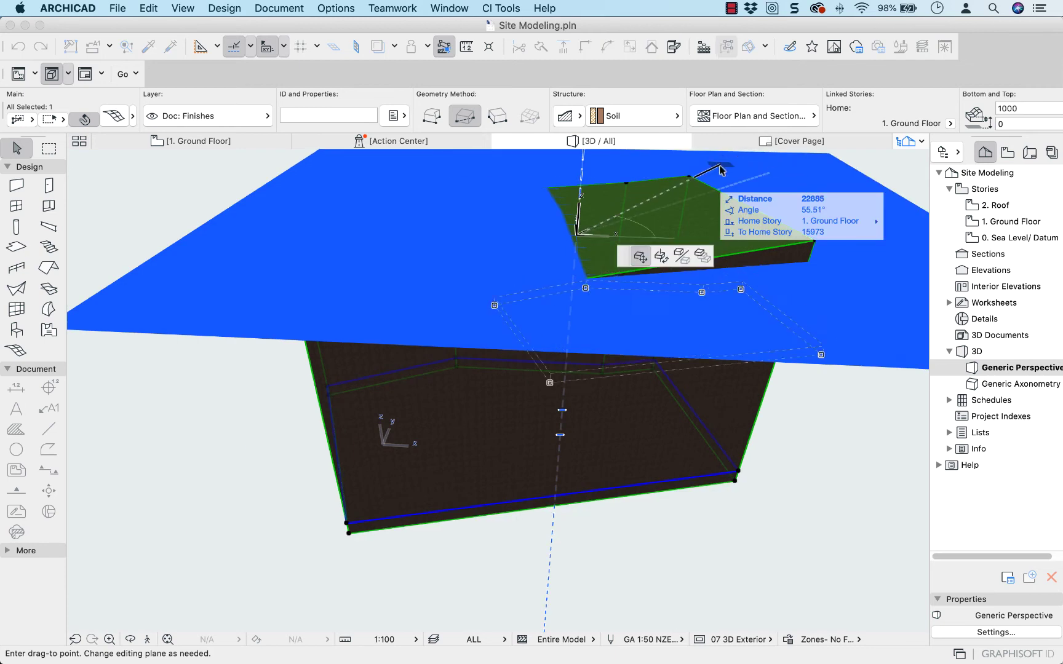
pyautogui.click(721, 171)
pyautogui.click(683, 207)
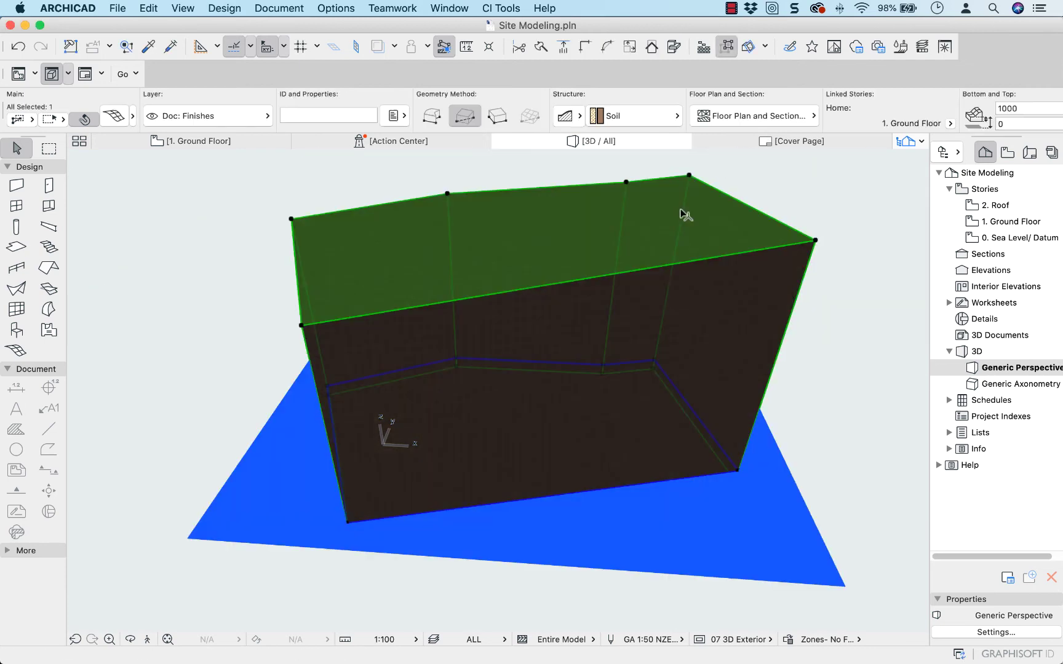
pyautogui.click(755, 118)
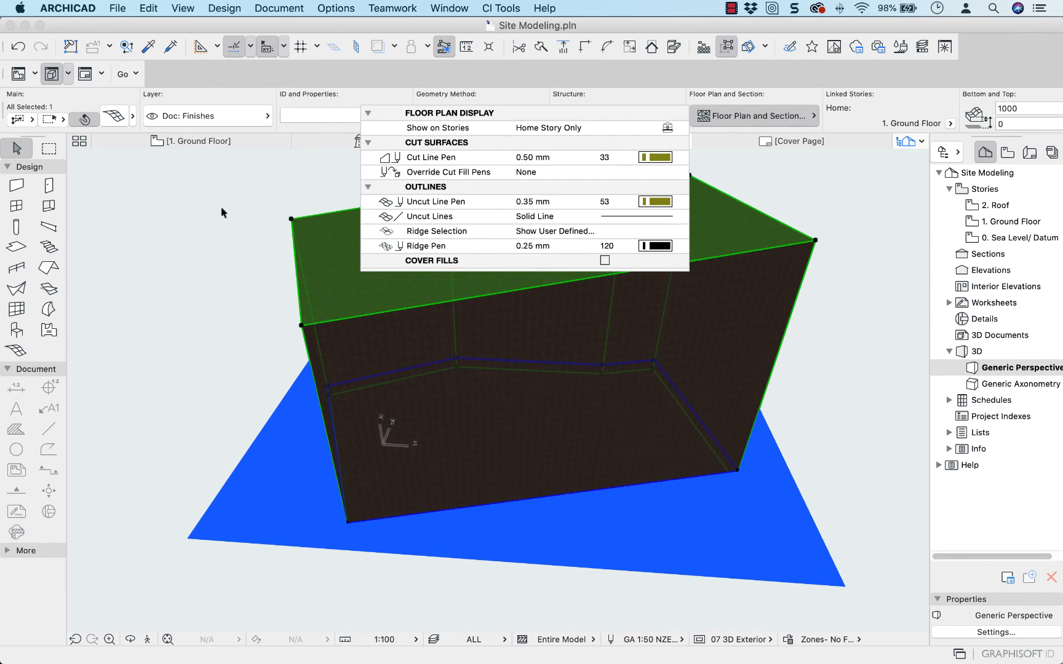
pyautogui.click(198, 141)
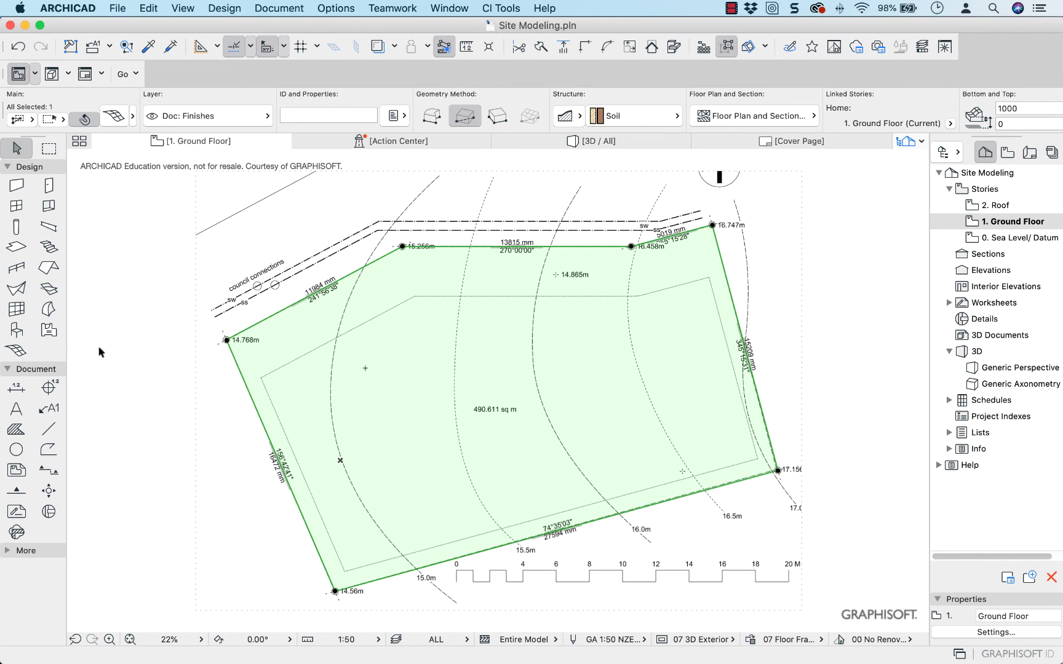
# With the Spline tool from More, trace the 15.0m contour using five nodes
pyautogui.click(7, 551)
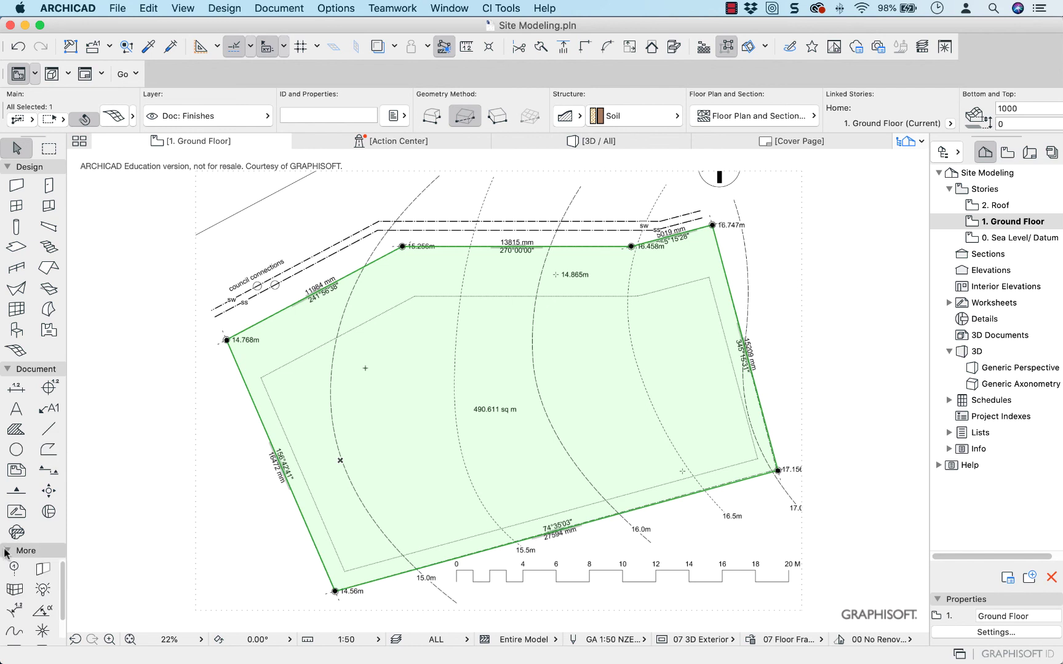
pyautogui.click(17, 634)
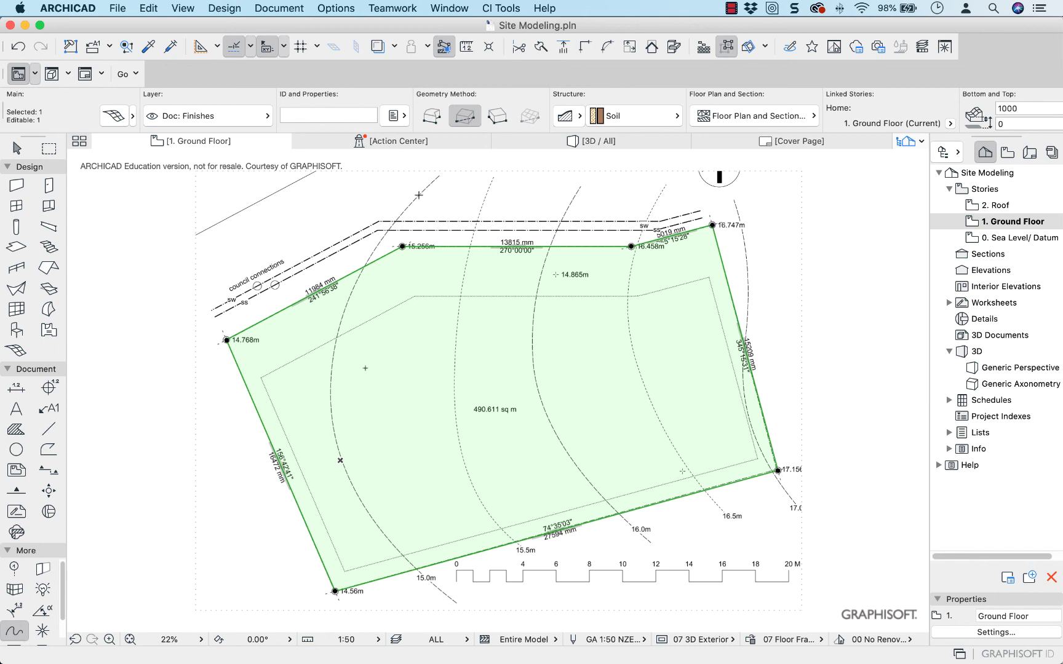
pyautogui.press('Escape')
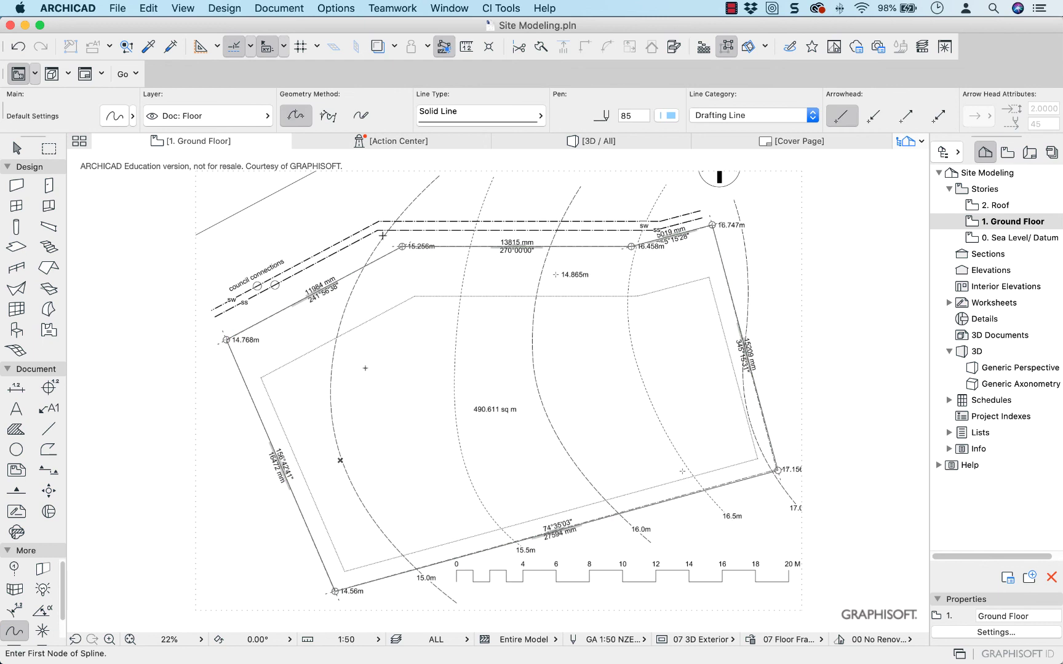
pyautogui.click(415, 200)
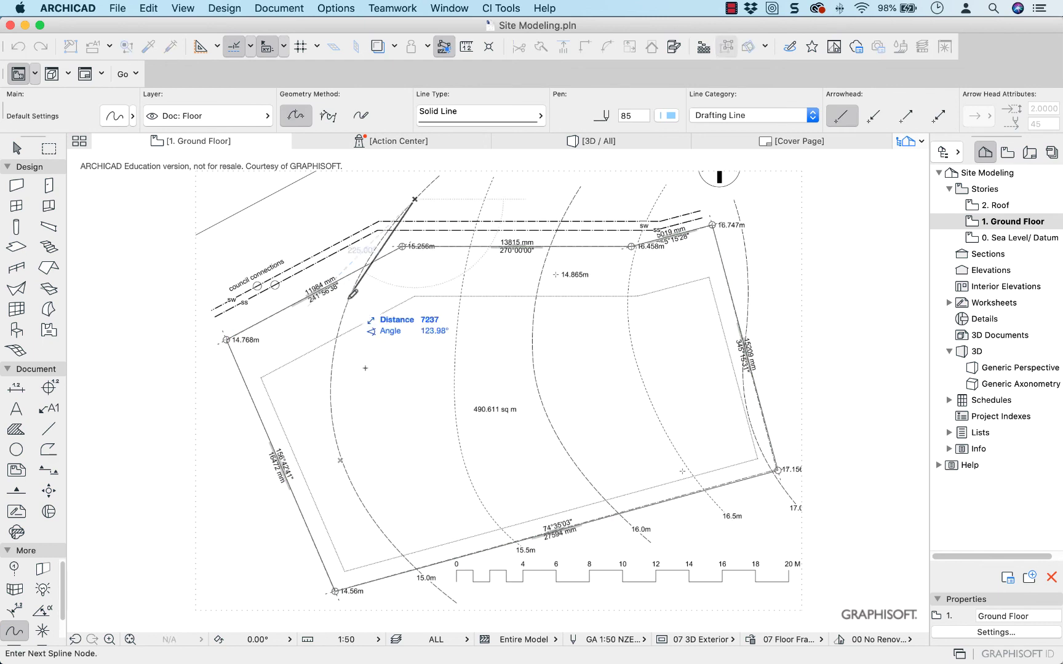
pyautogui.click(332, 418)
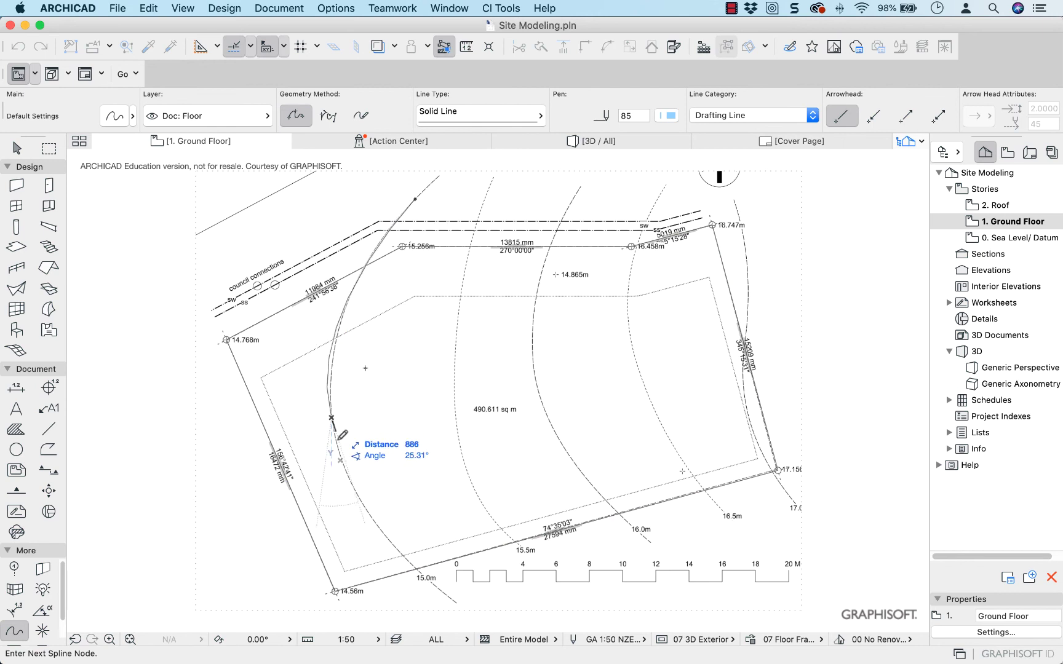
pyautogui.click(366, 511)
pyautogui.click(411, 563)
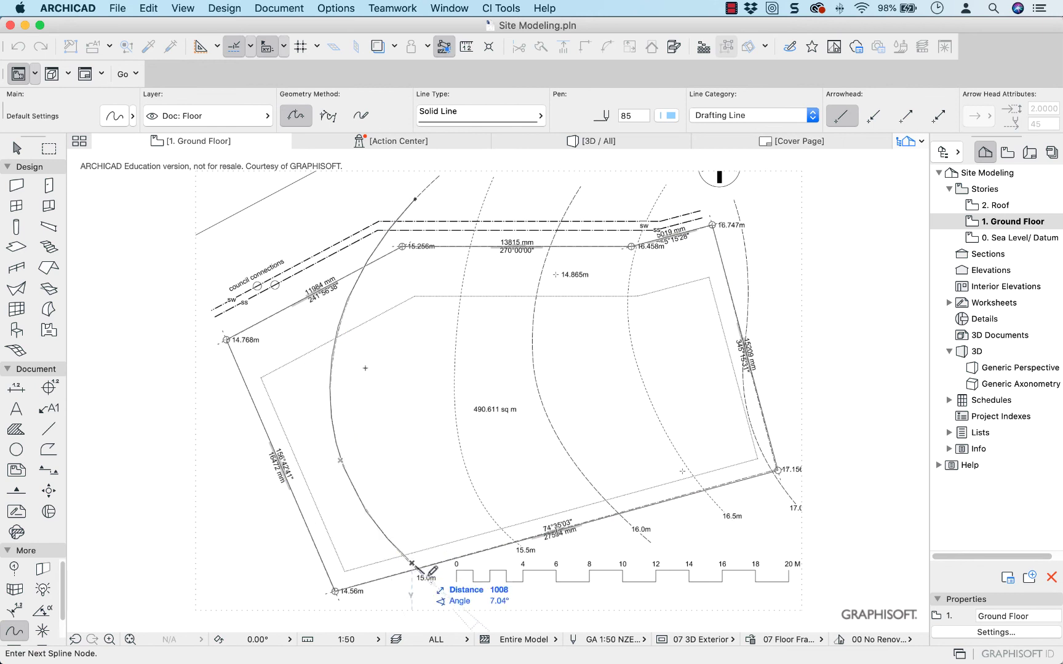
pyautogui.doubleClick(453, 599)
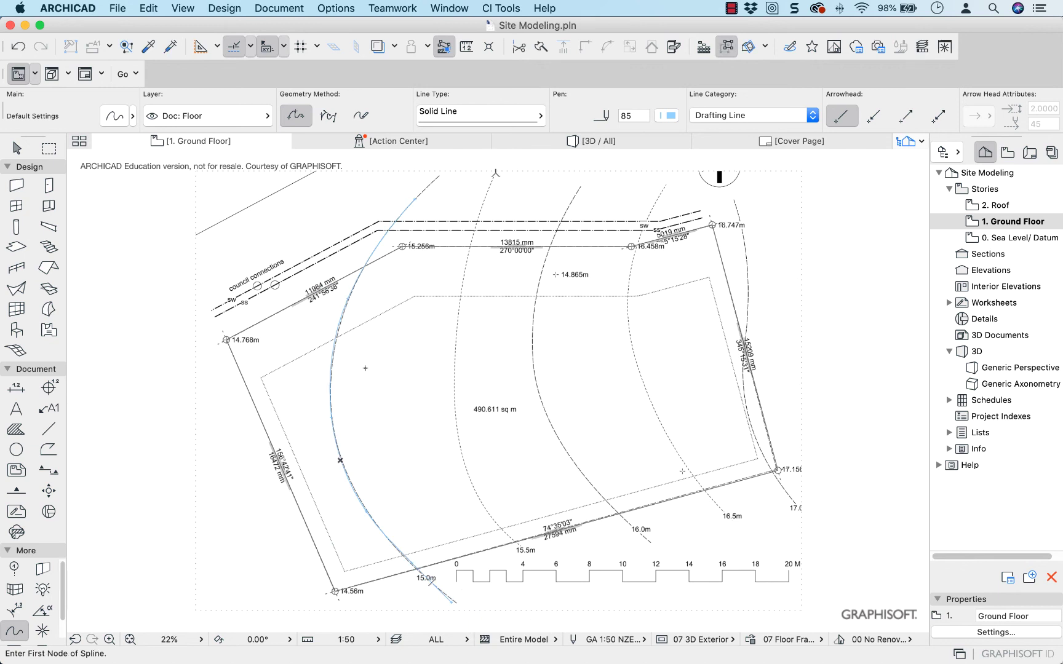
# Trace the 15.5m dashed contour with a spline across the site
pyautogui.click(492, 177)
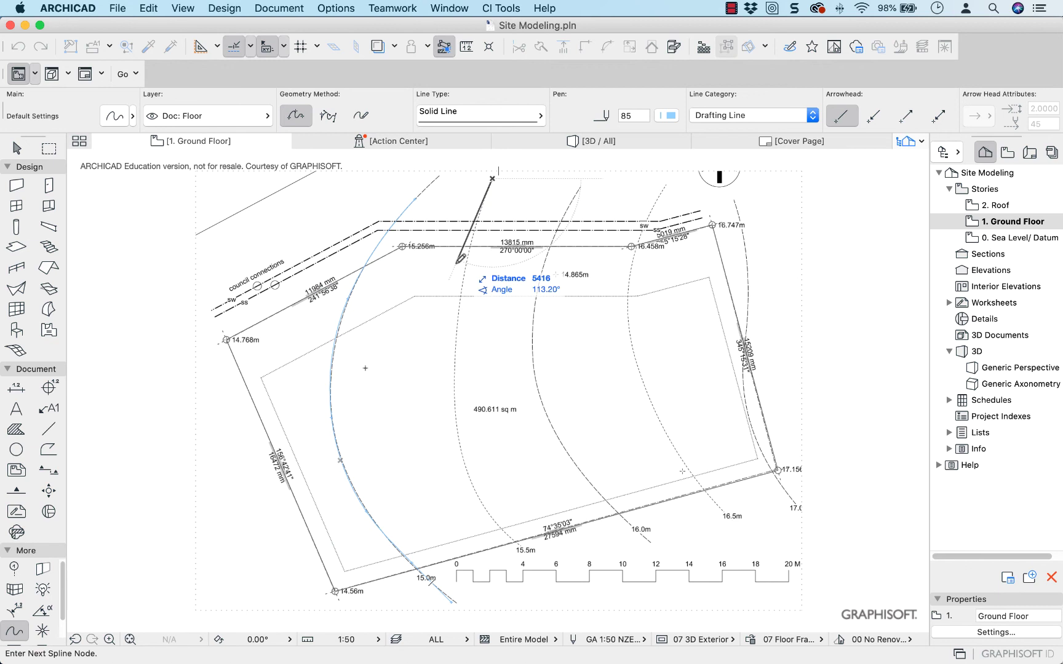
pyautogui.scroll(5, 466, 271)
pyautogui.click(465, 276)
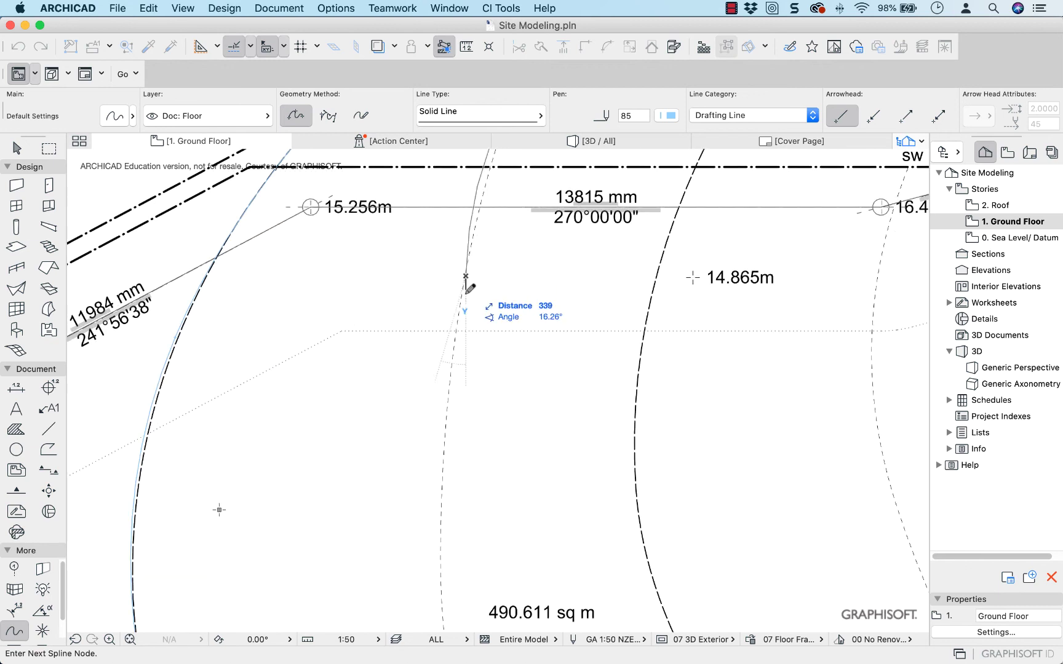
pyautogui.click(443, 607)
pyautogui.scroll(-5, 455, 599)
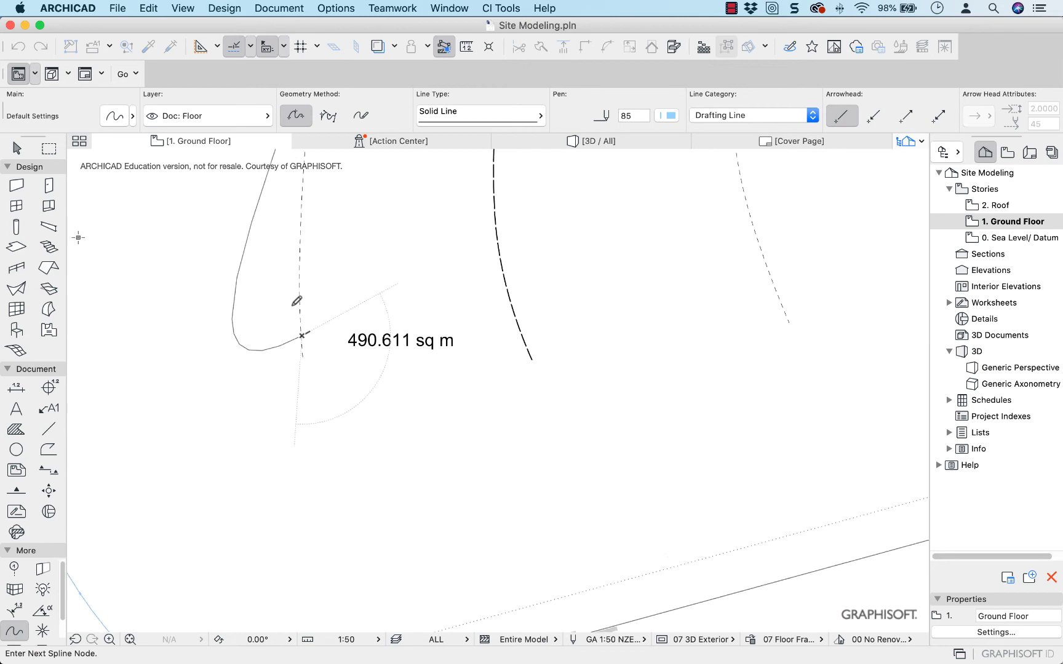
pyautogui.click(322, 471)
pyautogui.click(373, 587)
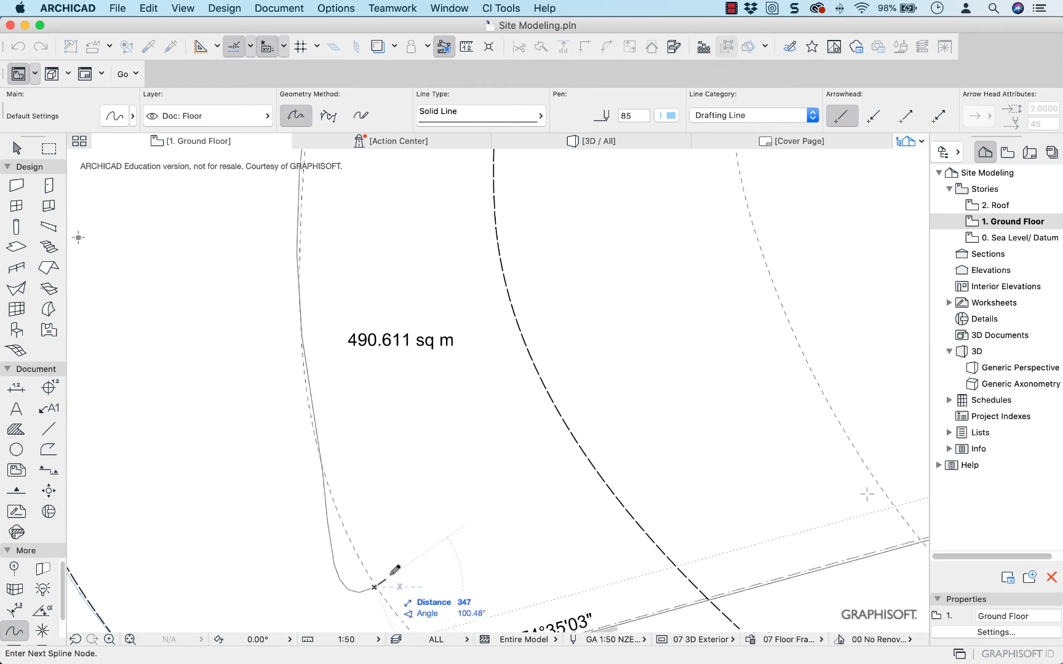
pyautogui.scroll(-5, 319, 418)
pyautogui.click(316, 428)
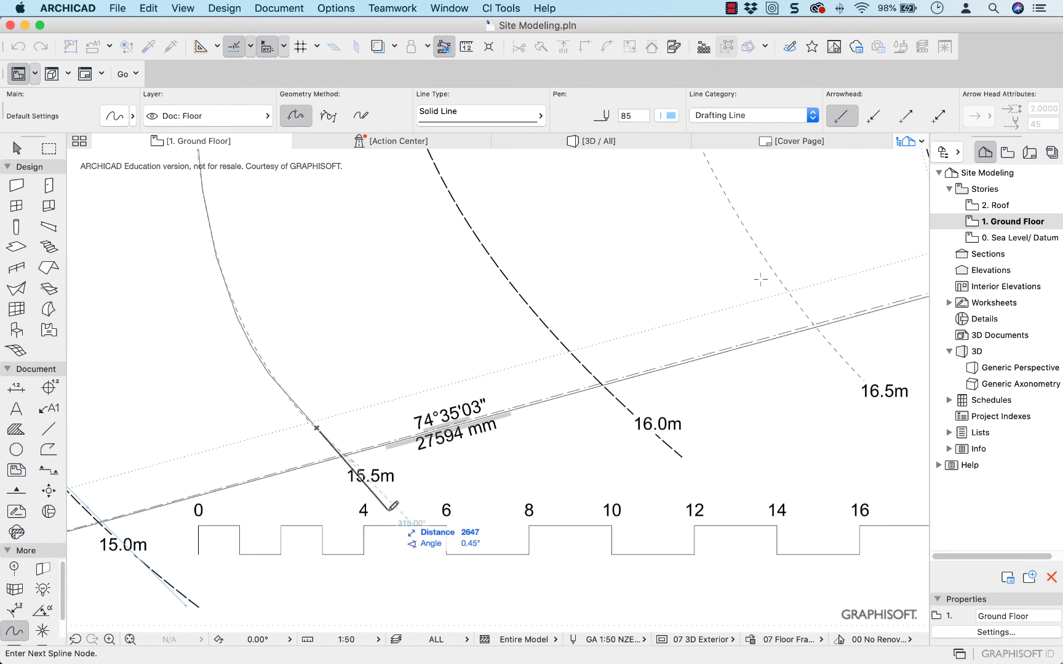
pyautogui.doubleClick(430, 539)
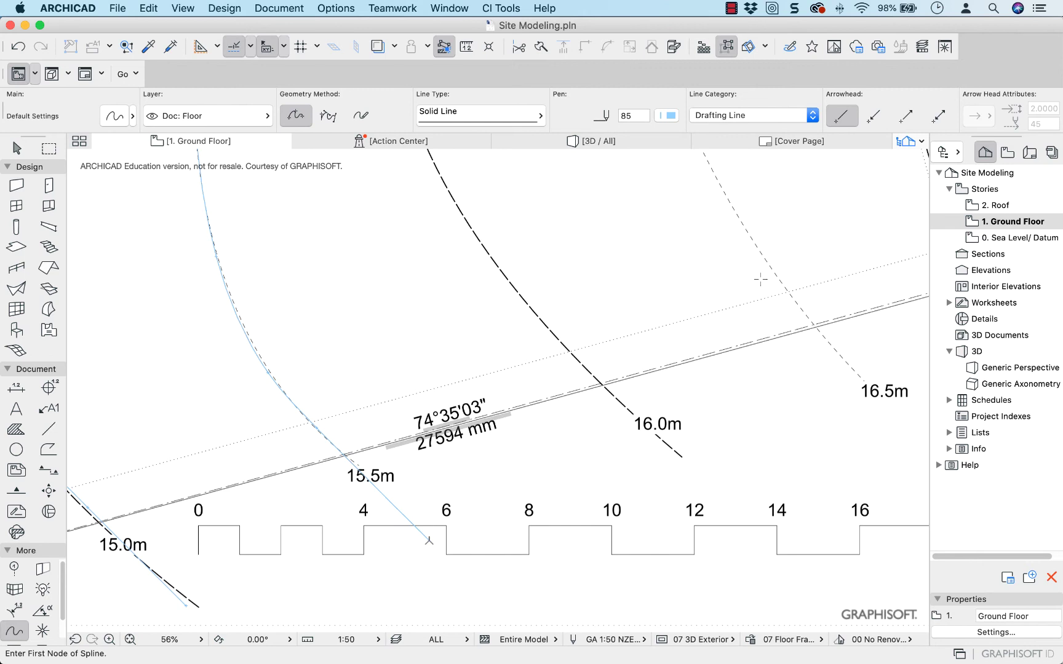
# Trace the 16.0m dashed contour with a spline, panning to follow it downward
pyautogui.scroll(-6, 369, 325)
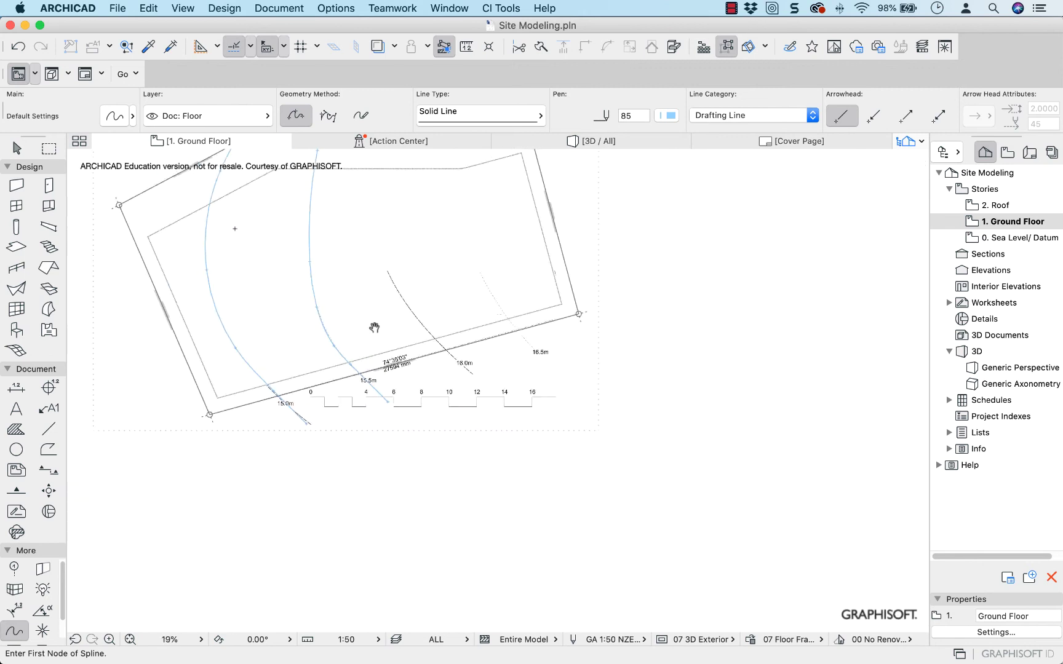
pyautogui.scroll(4, 388, 209)
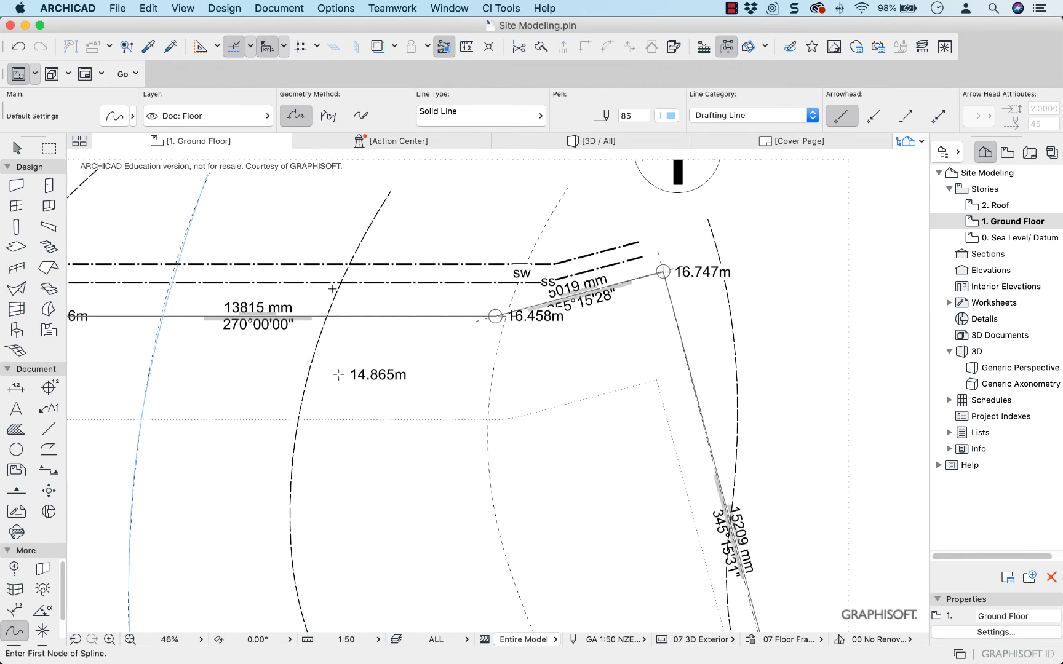
pyautogui.click(393, 189)
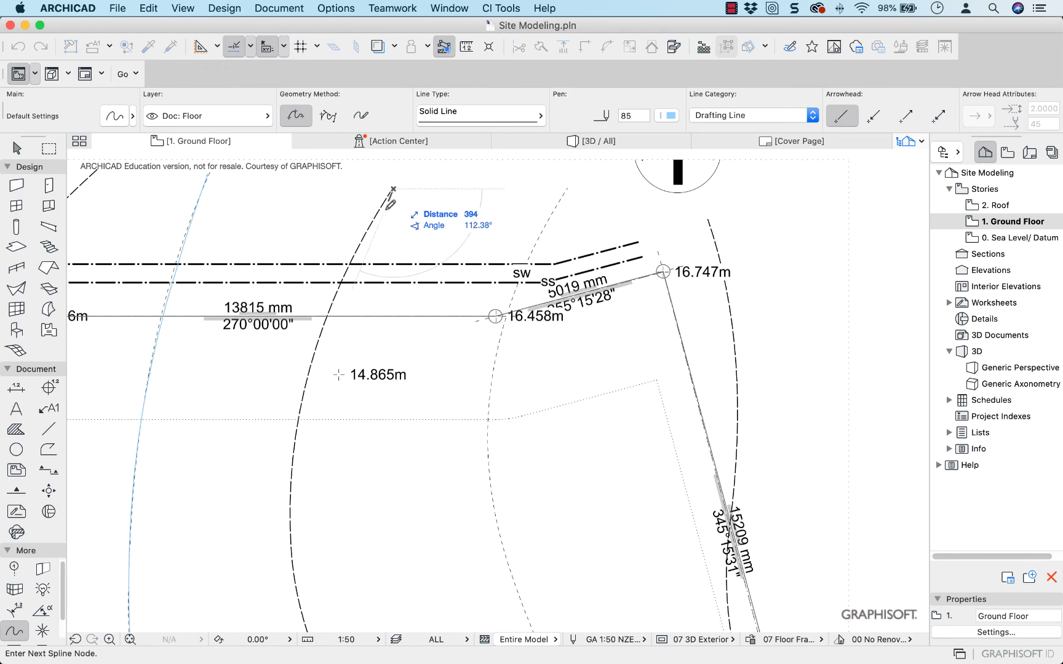
pyautogui.click(332, 301)
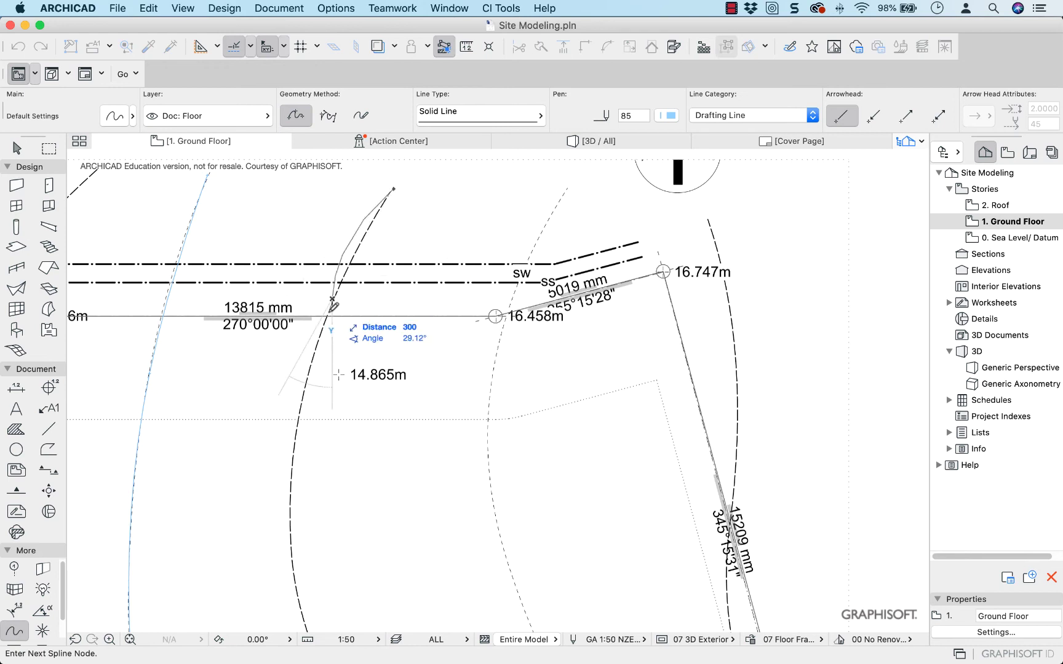
pyautogui.click(292, 450)
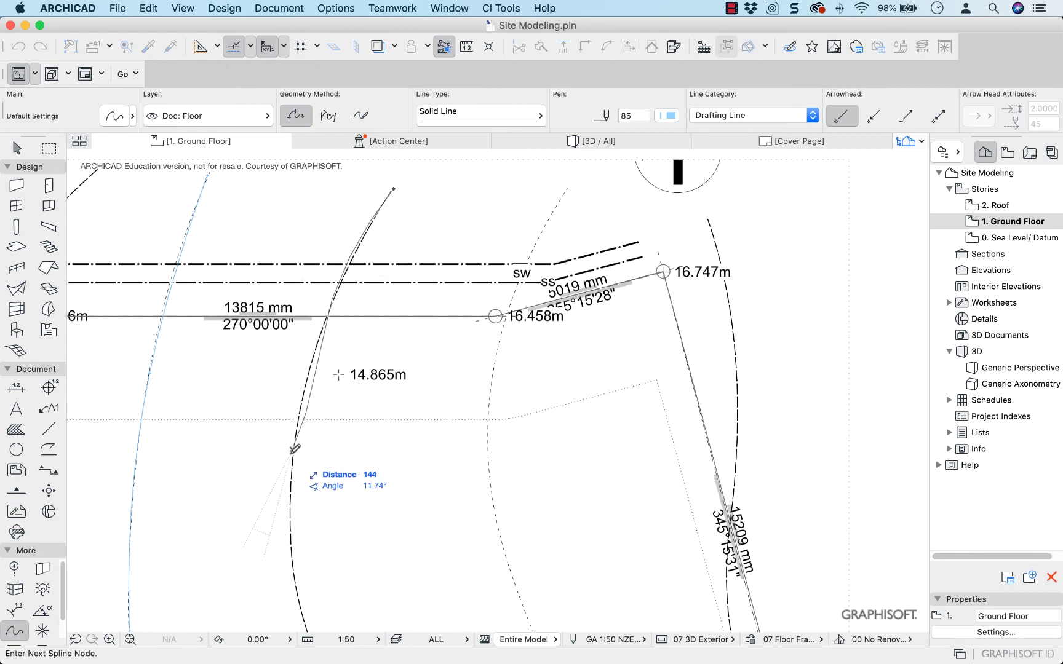
pyautogui.click(297, 595)
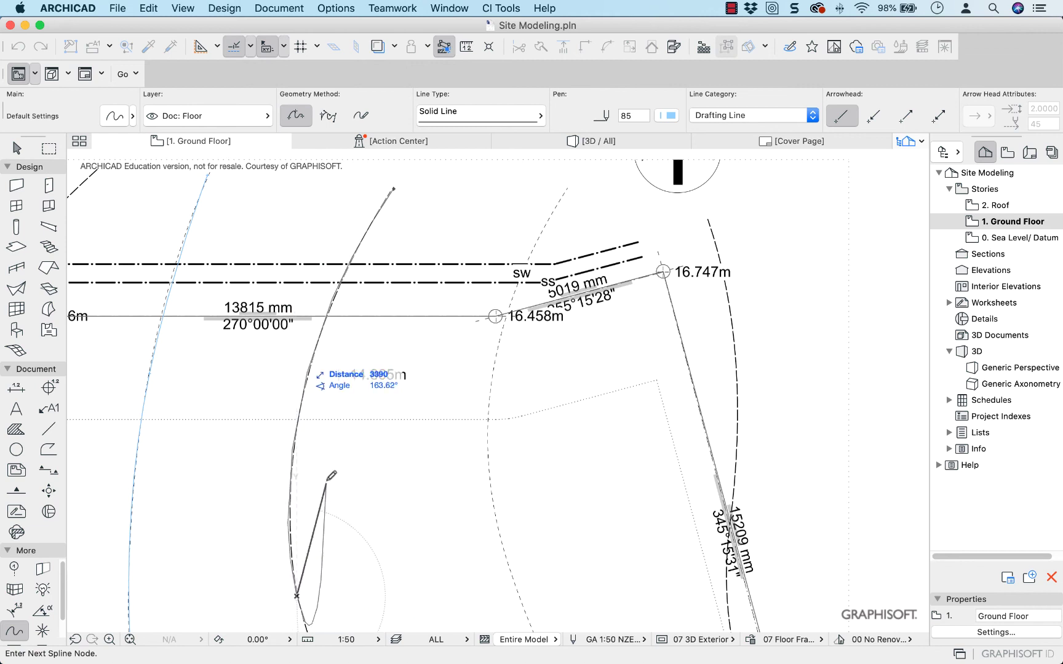
pyautogui.scroll(-5, 296, 318)
pyautogui.moveTo(332, 482)
pyautogui.mouseDown(button='middle')
pyautogui.moveTo(308, 431)
pyautogui.moveTo(326, 353)
pyautogui.mouseUp(button='middle')
pyautogui.scroll(6, 332, 468)
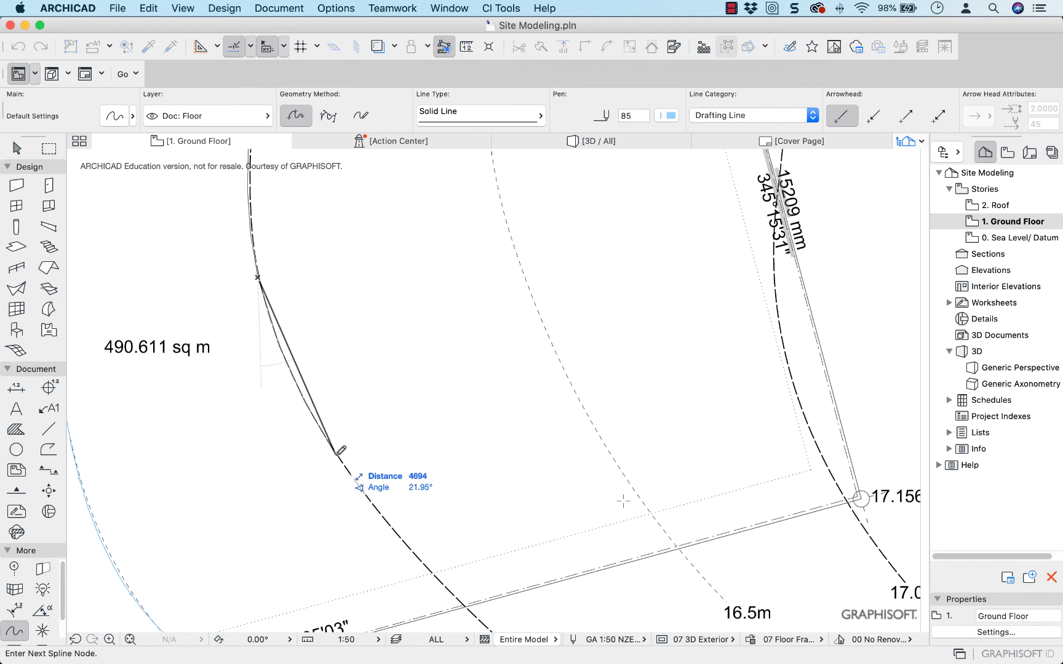
pyautogui.click(436, 578)
pyautogui.moveTo(488, 604)
pyautogui.mouseDown(button='middle')
pyautogui.moveTo(482, 506)
pyautogui.moveTo(395, 444)
pyautogui.mouseUp(button='middle')
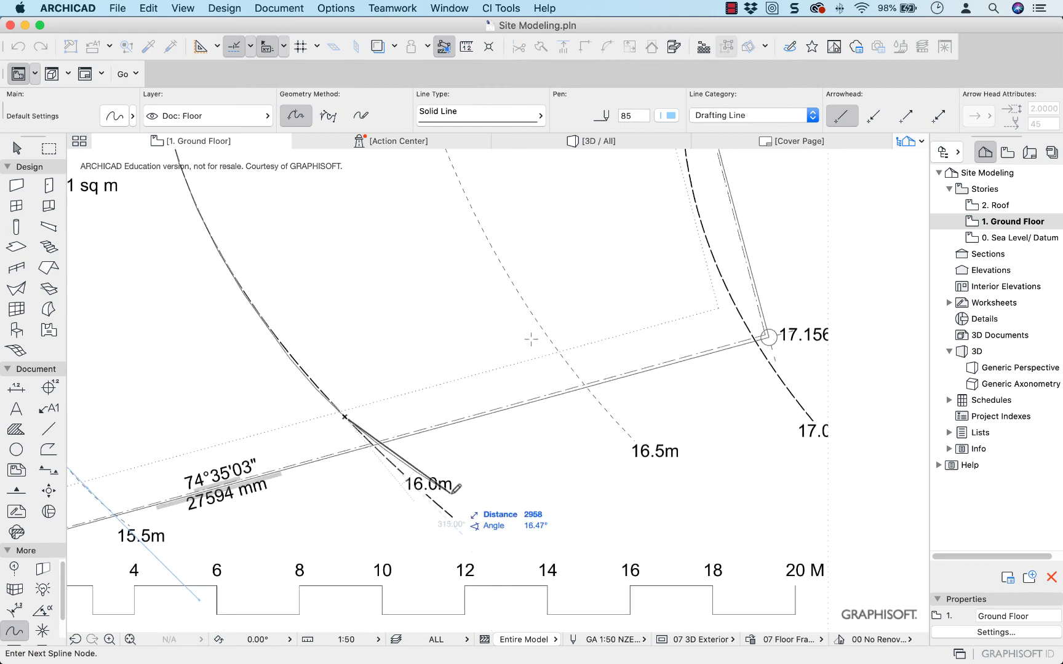
pyautogui.doubleClick(453, 514)
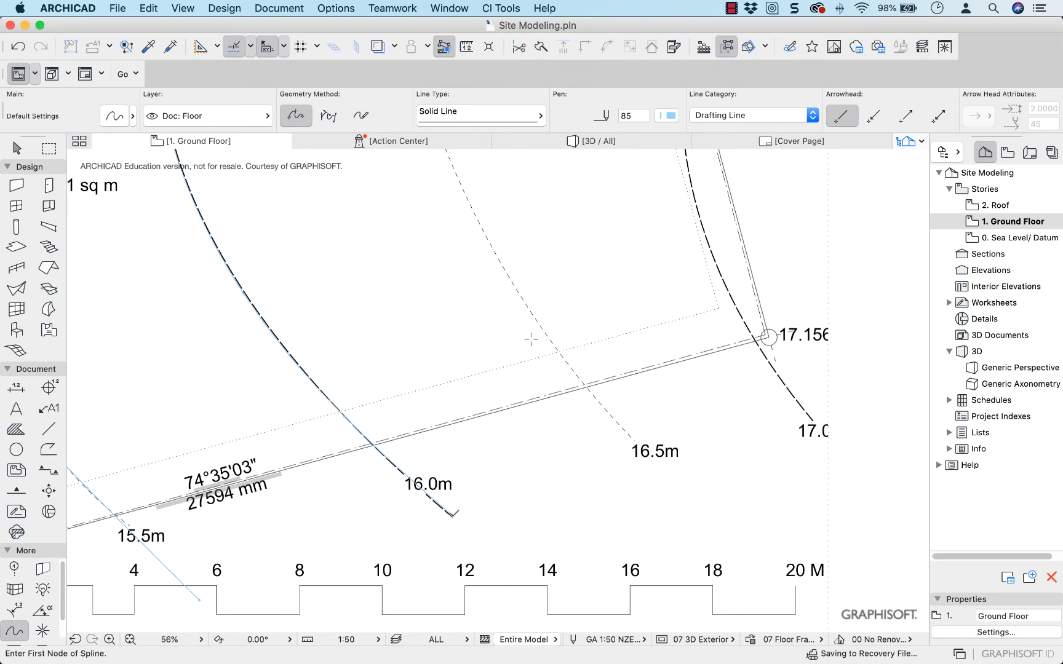
# Trace the 16.5m contour with a spline up to the plot's top boundary
pyautogui.click(631, 438)
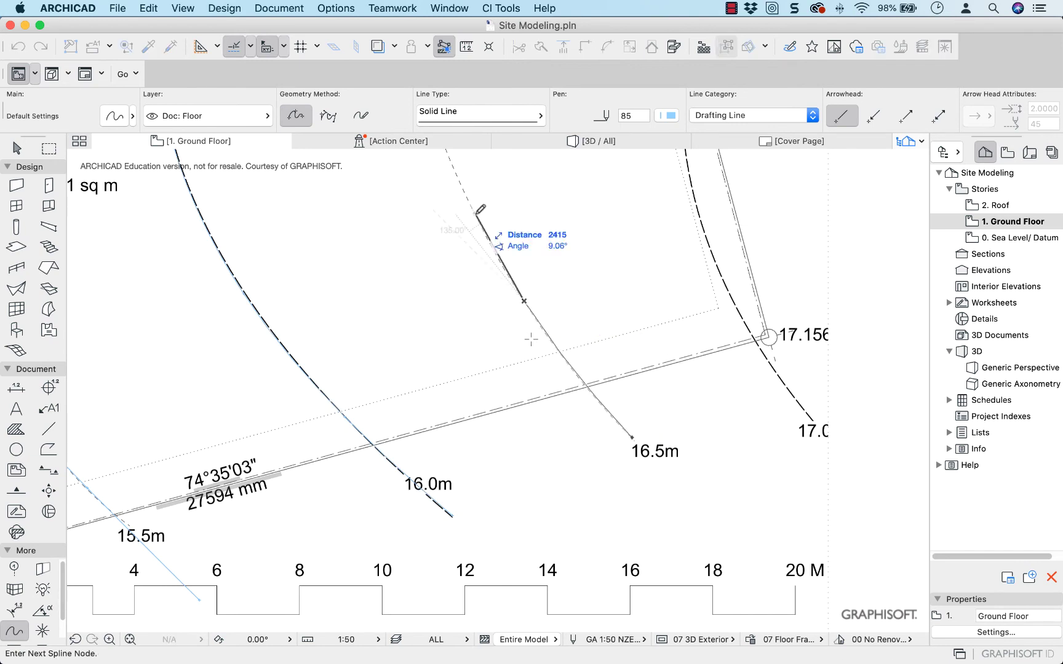
pyautogui.scroll(-3, 471, 259)
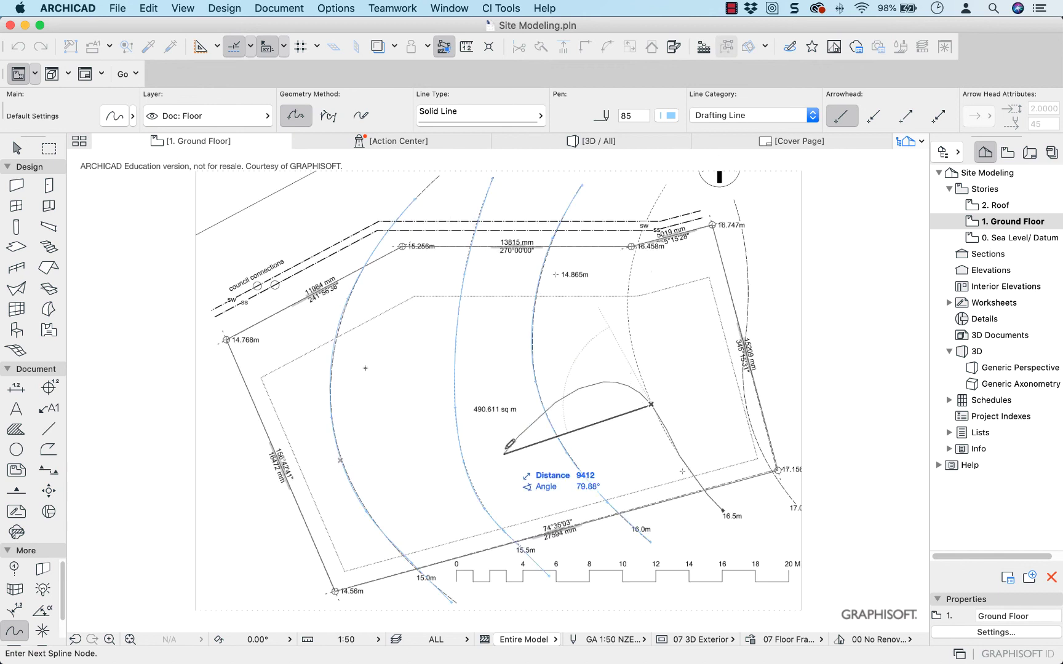
pyautogui.scroll(5, 635, 328)
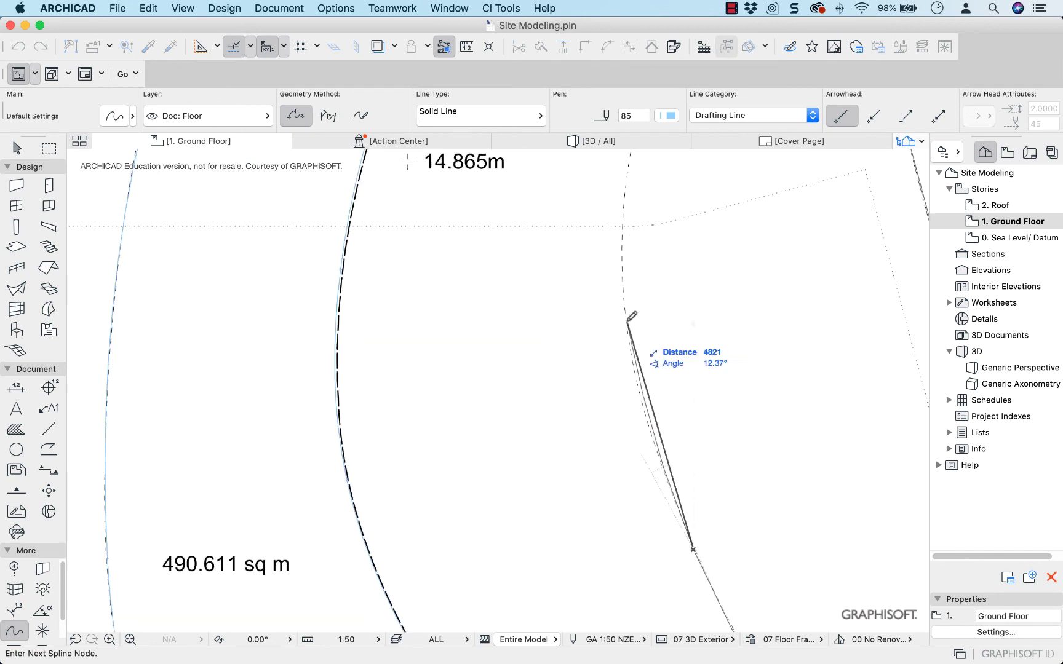
pyautogui.click(625, 320)
pyautogui.moveTo(632, 182); pyautogui.dragTo(403, 484, button='middle')
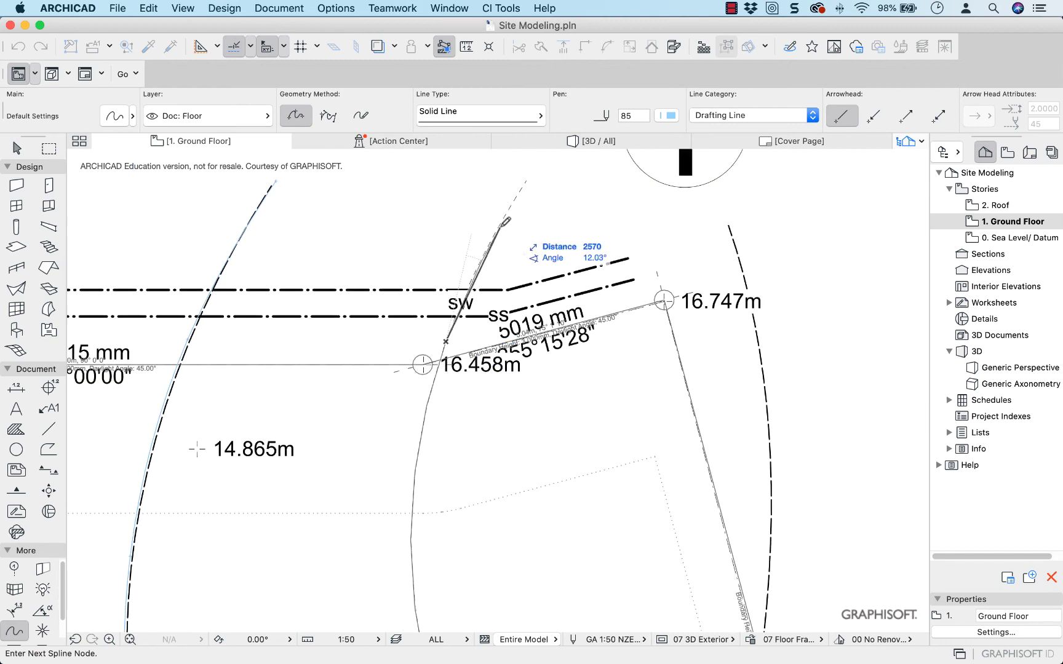
pyautogui.doubleClick(526, 180)
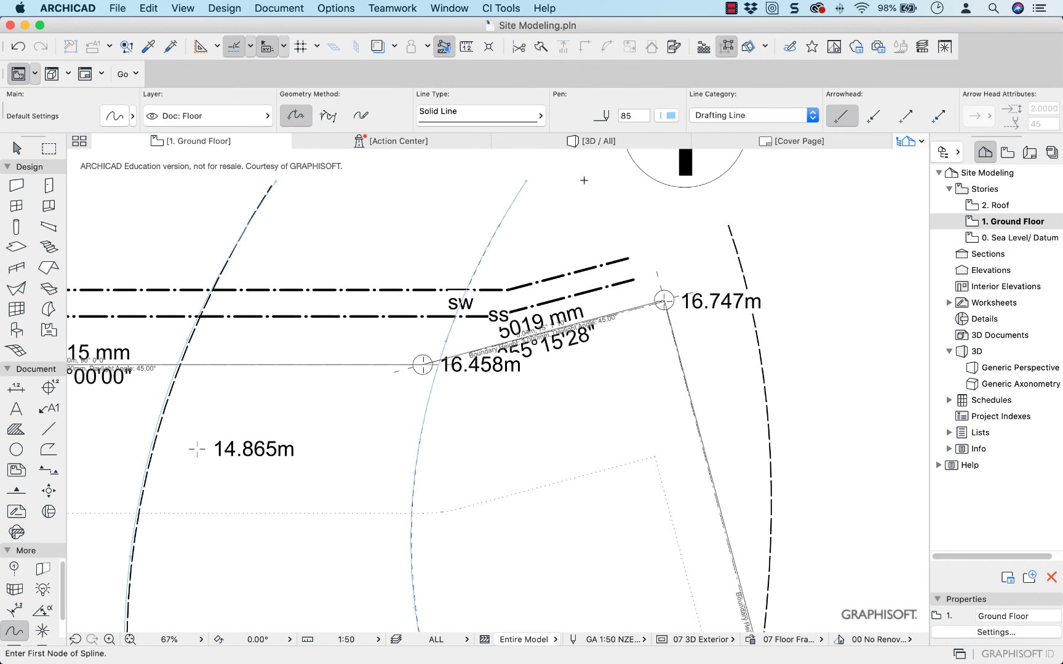
# Trace the 17.0m contour with a spline past the 17.156 corner
pyautogui.click(730, 222)
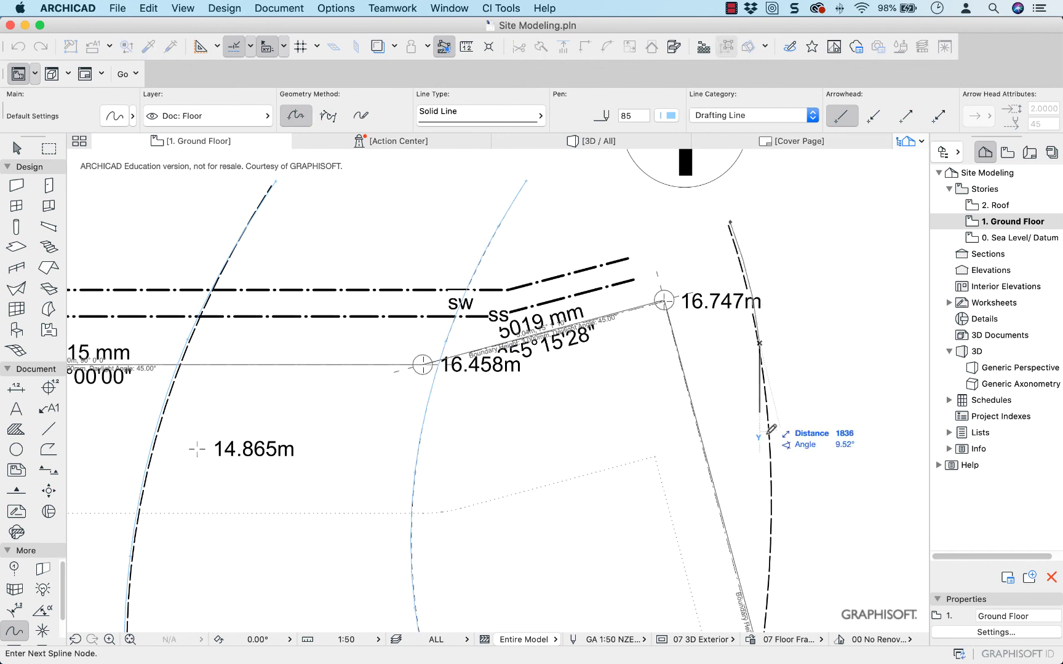
pyautogui.moveTo(768, 580); pyautogui.dragTo(461, 233, button='middle')
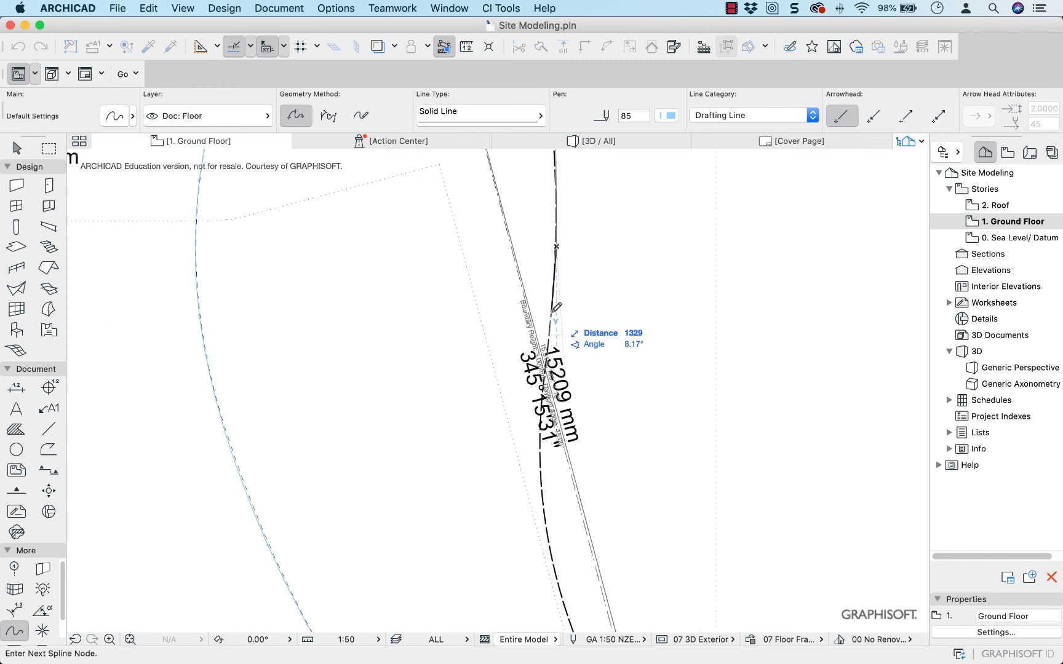
pyautogui.click(540, 478)
pyautogui.moveTo(544, 490); pyautogui.dragTo(339, 201, button='middle')
pyautogui.click(344, 248)
pyautogui.click(392, 370)
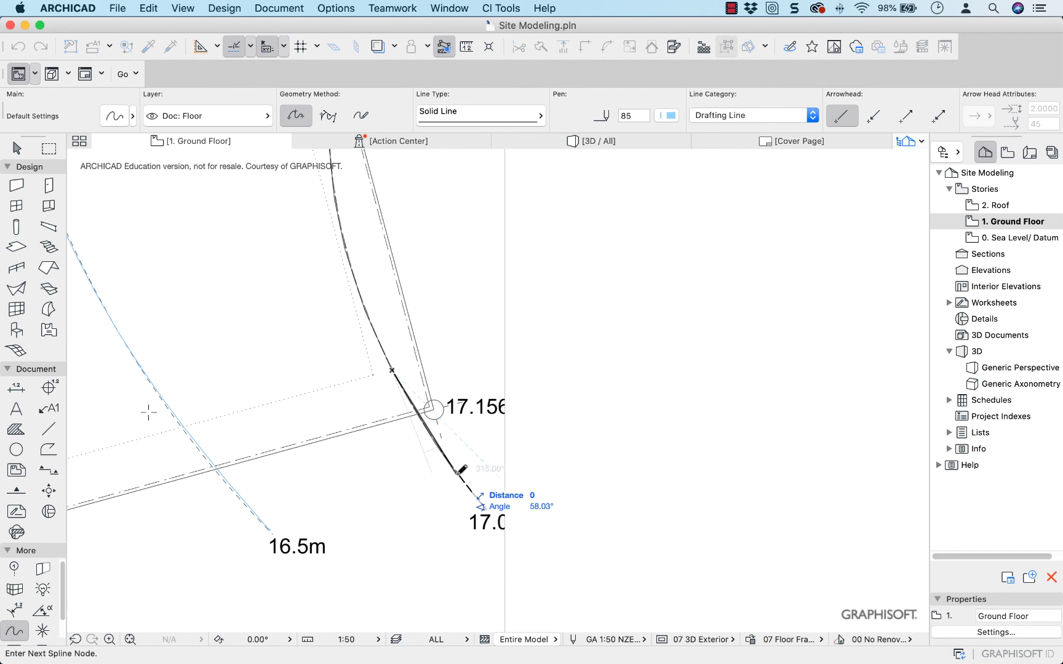
pyautogui.click(486, 508)
pyautogui.click(486, 508)
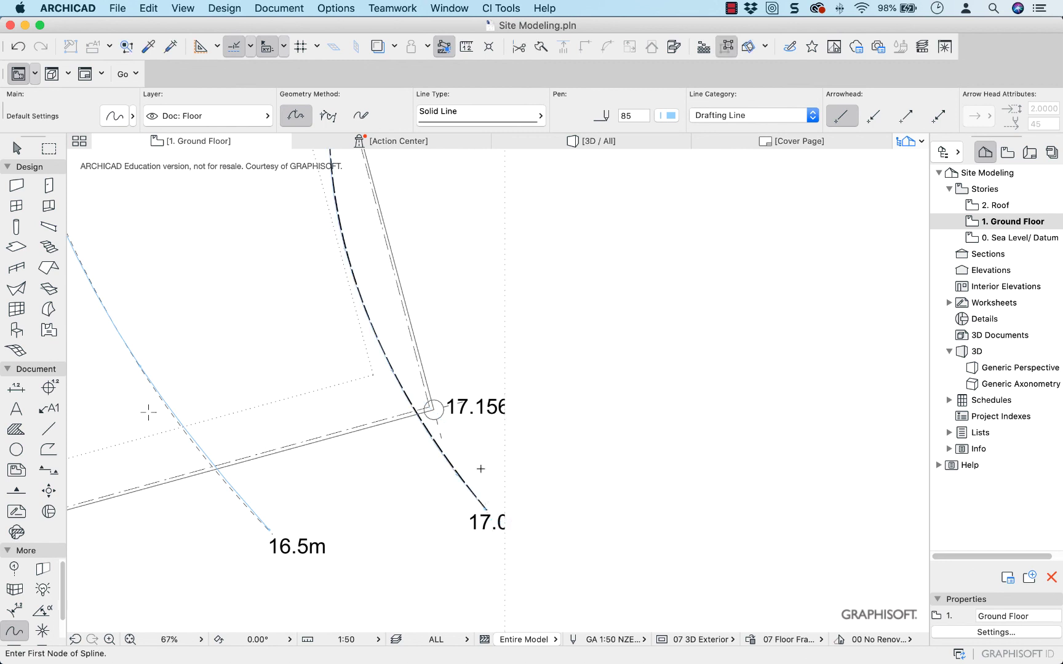
# Zoom out, then select the site mesh in the 3D / All view
pyautogui.scroll(-10, 486, 449)
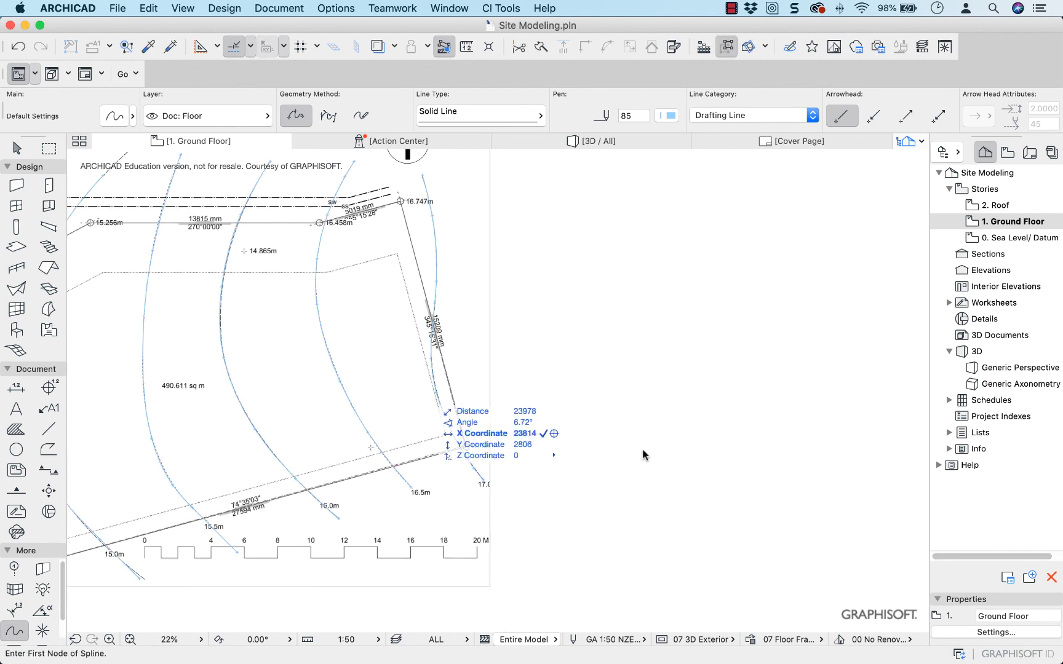
pyautogui.scroll(-5, 640, 455)
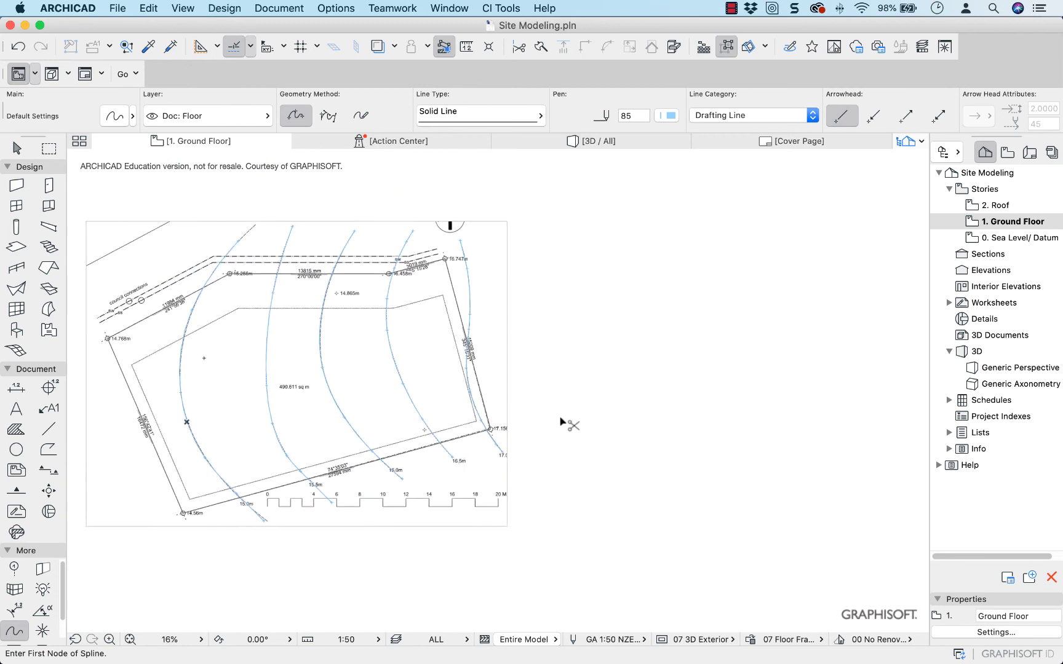
pyautogui.scroll(3, 560, 419)
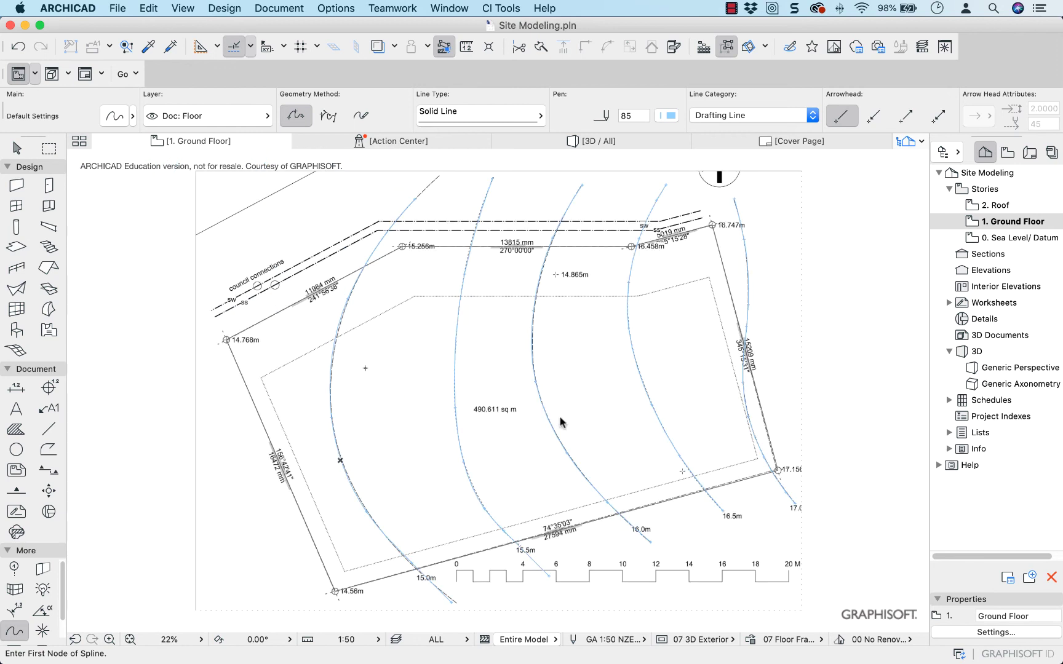
pyautogui.click(586, 146)
pyautogui.click(582, 193)
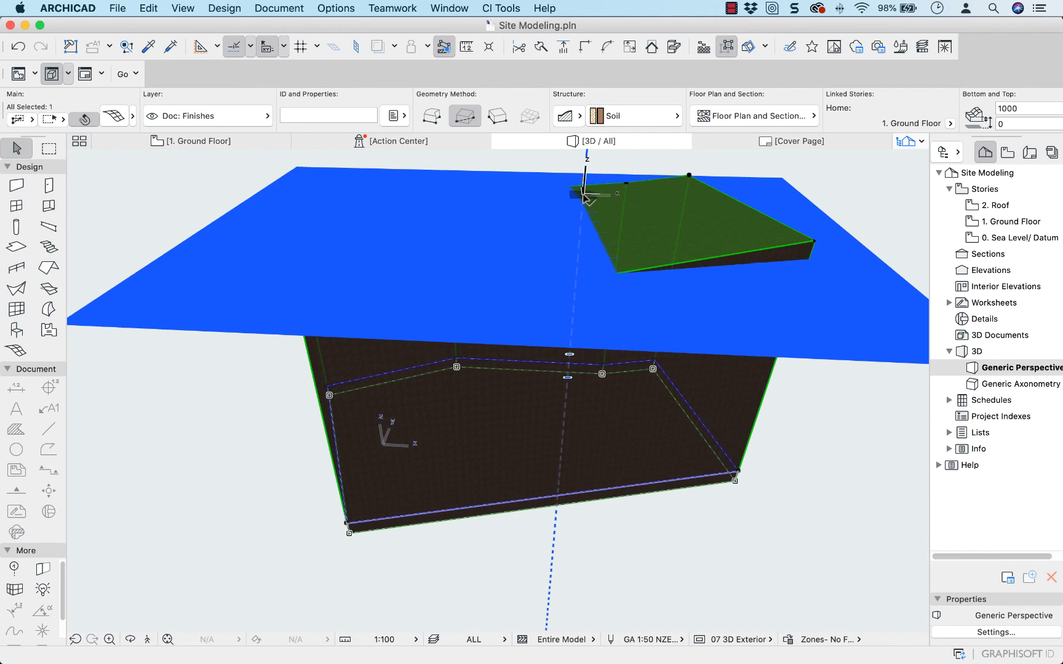
# Lift the mesh above the blue plane, re-enable Cover Fills, and return to 1. Ground Floor
pyautogui.click(582, 193)
pyautogui.click(583, 191)
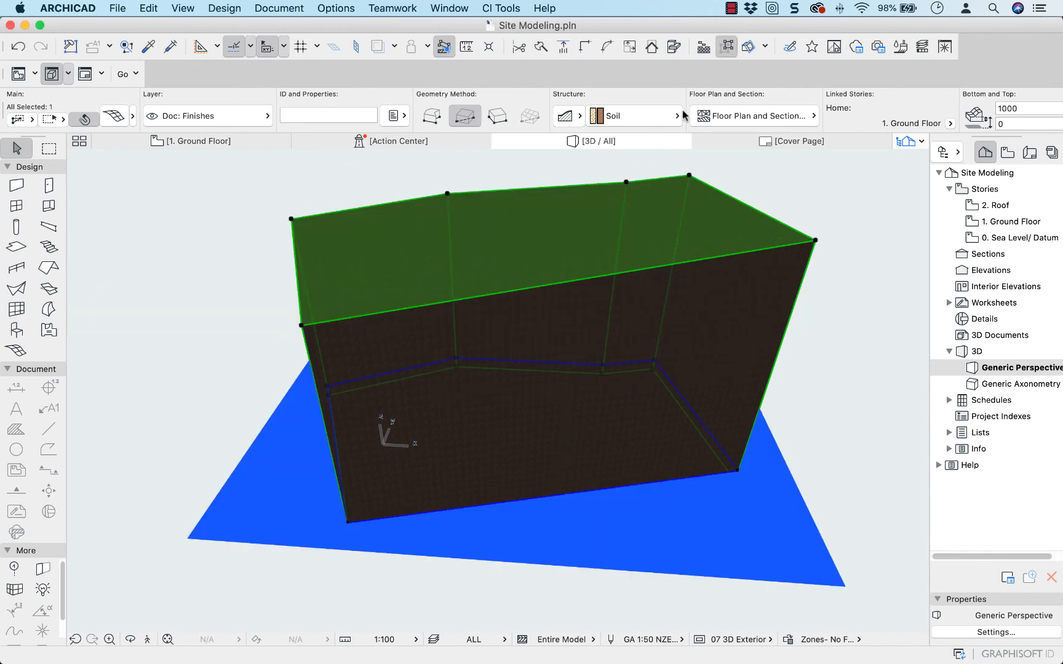
pyautogui.click(814, 118)
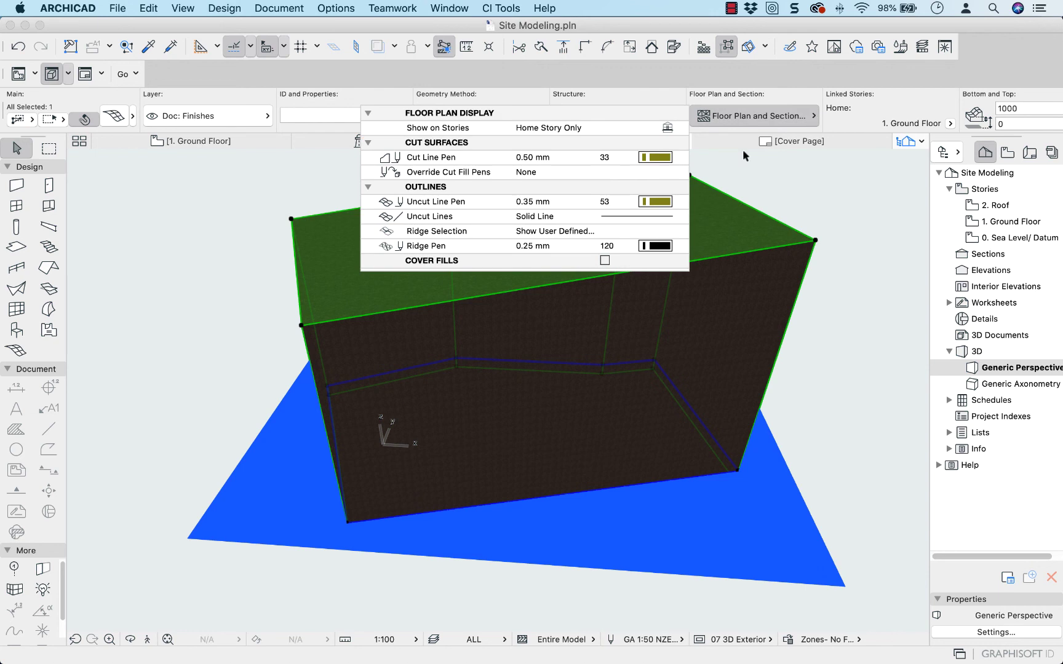
pyautogui.click(605, 260)
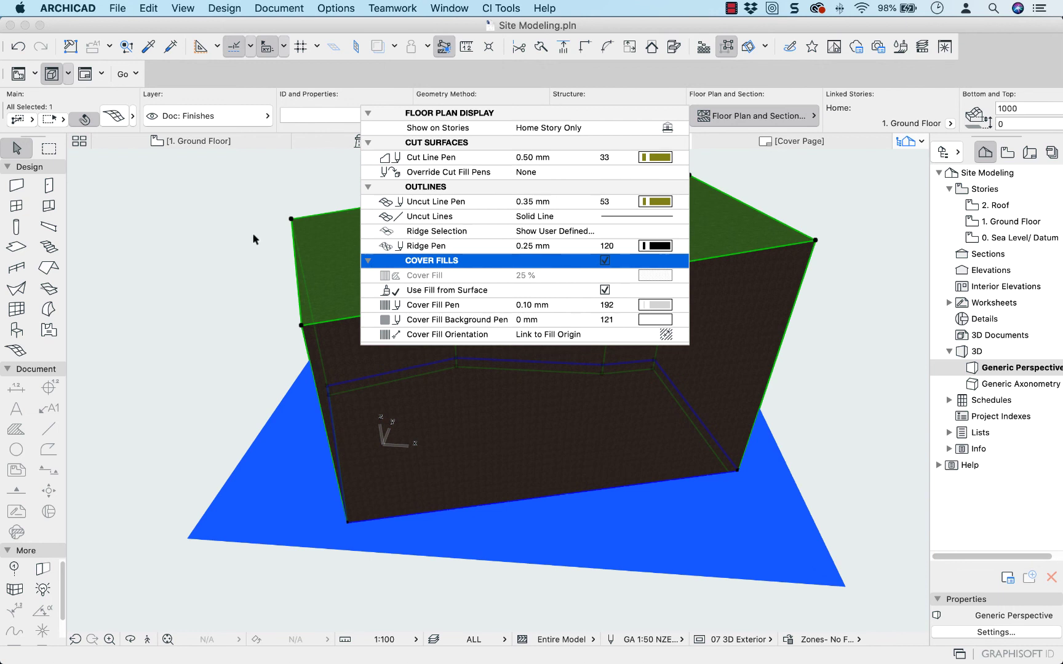
pyautogui.click(168, 142)
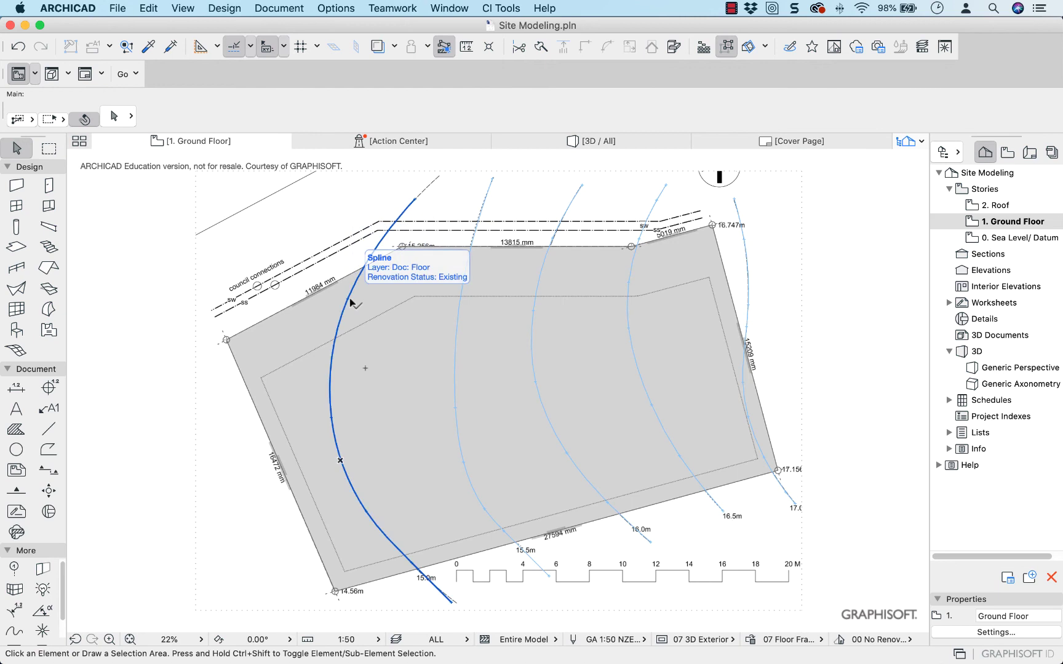
# Add the two left contour splines to the site mesh as points fitted to user ridges
pyautogui.click(283, 340)
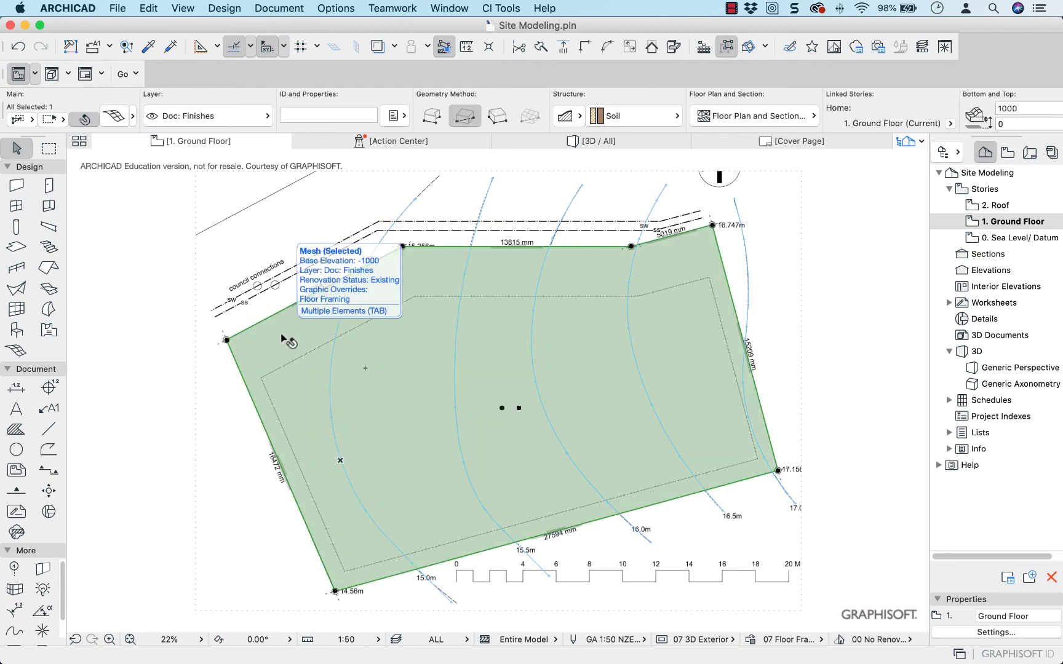
pyautogui.click(17, 351)
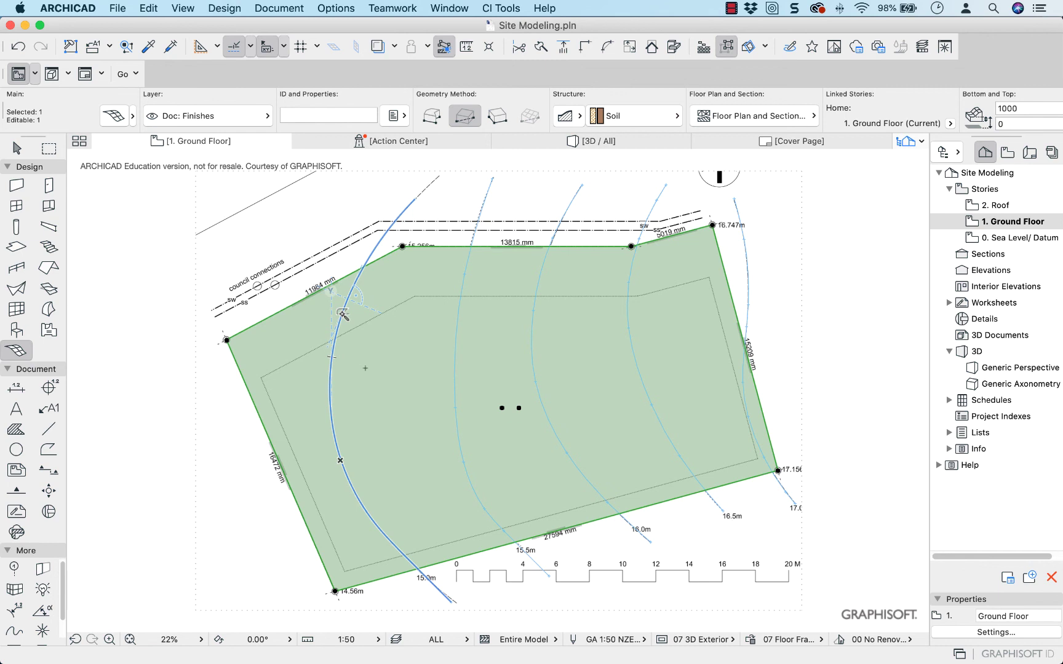
pyautogui.click(343, 314)
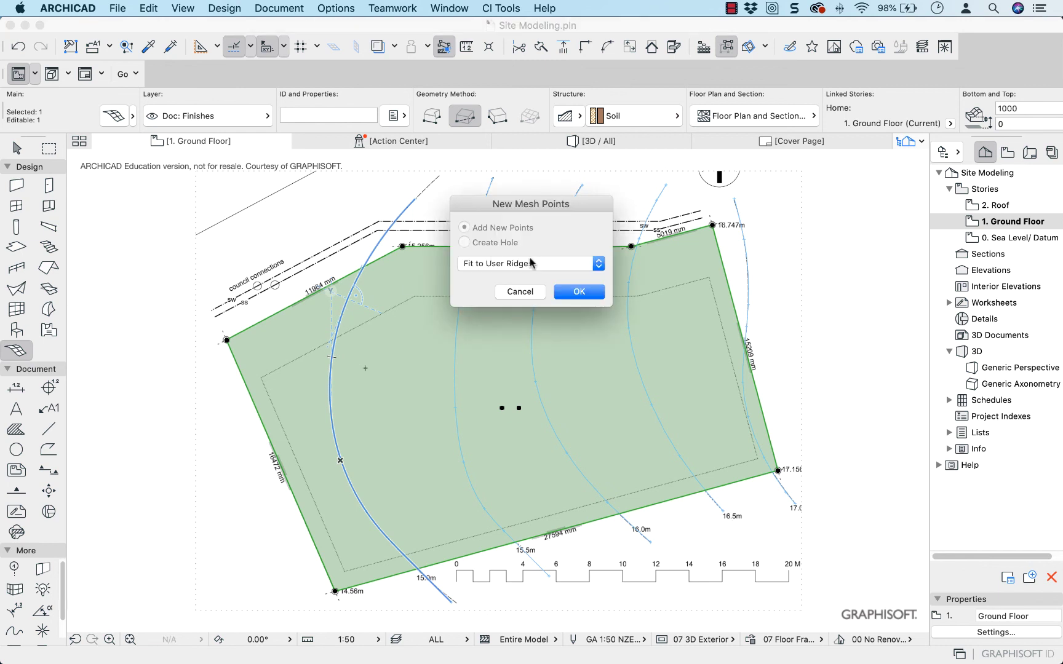
pyautogui.click(577, 291)
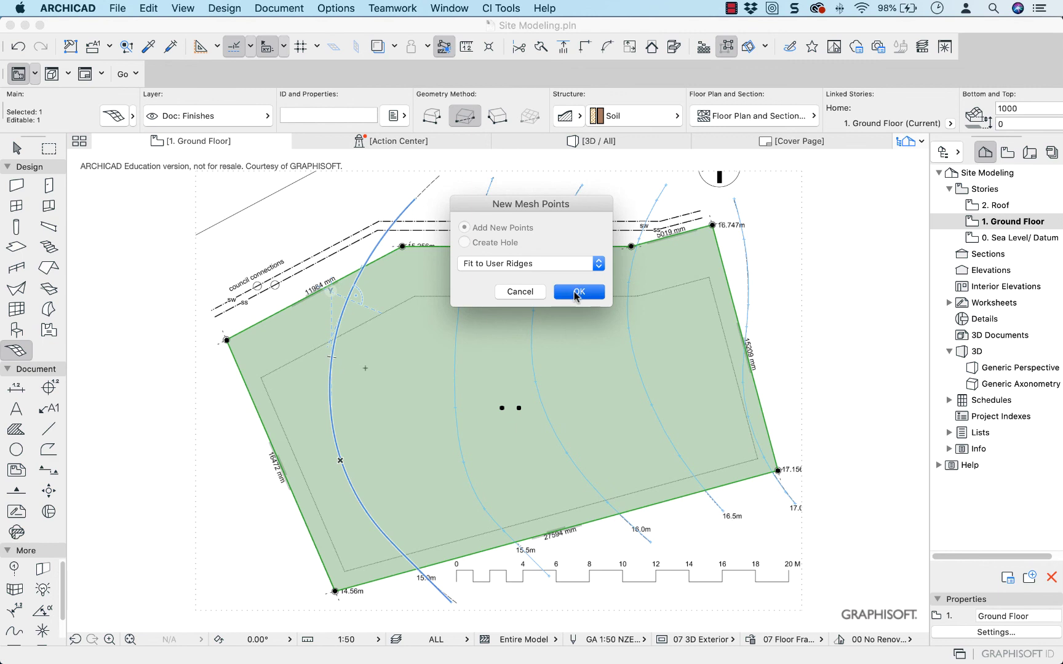
pyautogui.click(467, 273)
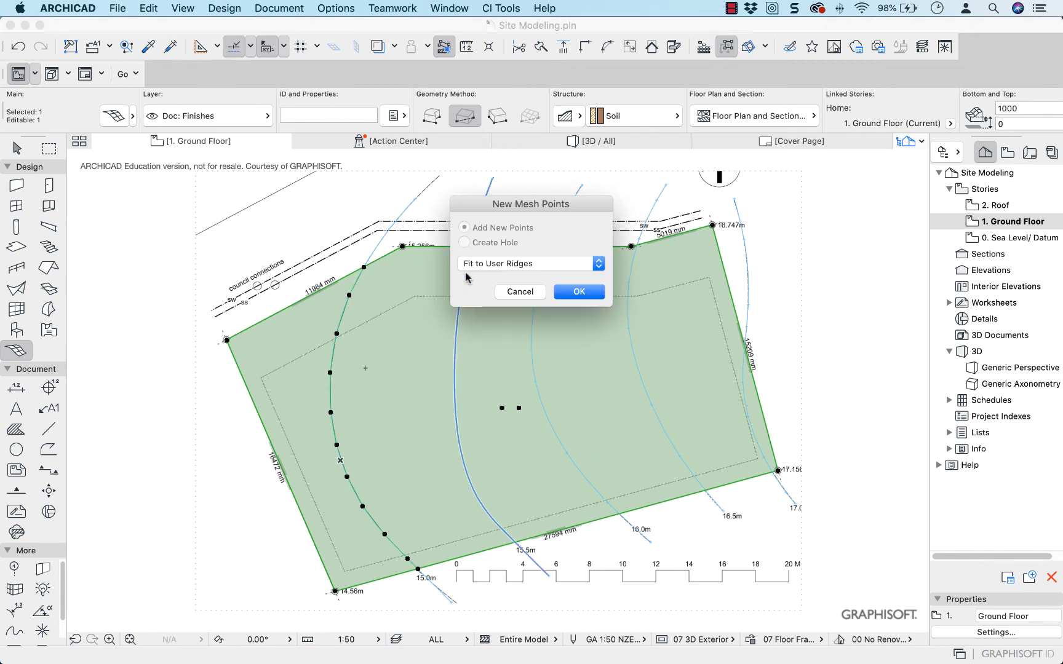
pyautogui.click(576, 291)
# Add the middle, right and right-edge contour splines as user-ridge mesh points
pyautogui.click(533, 280)
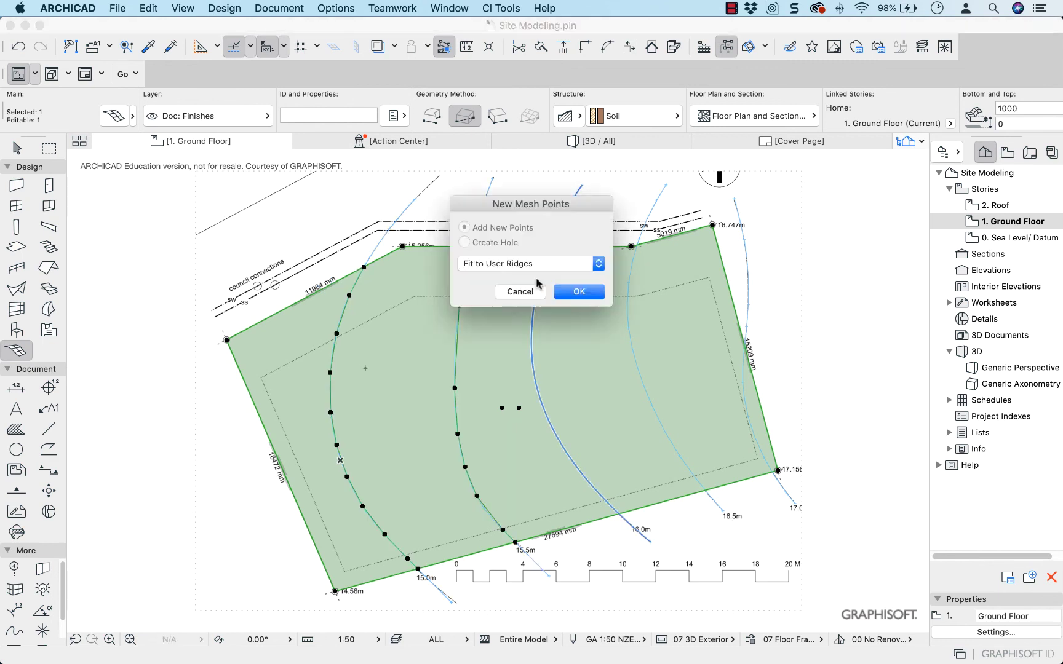
pyautogui.click(572, 291)
pyautogui.click(629, 280)
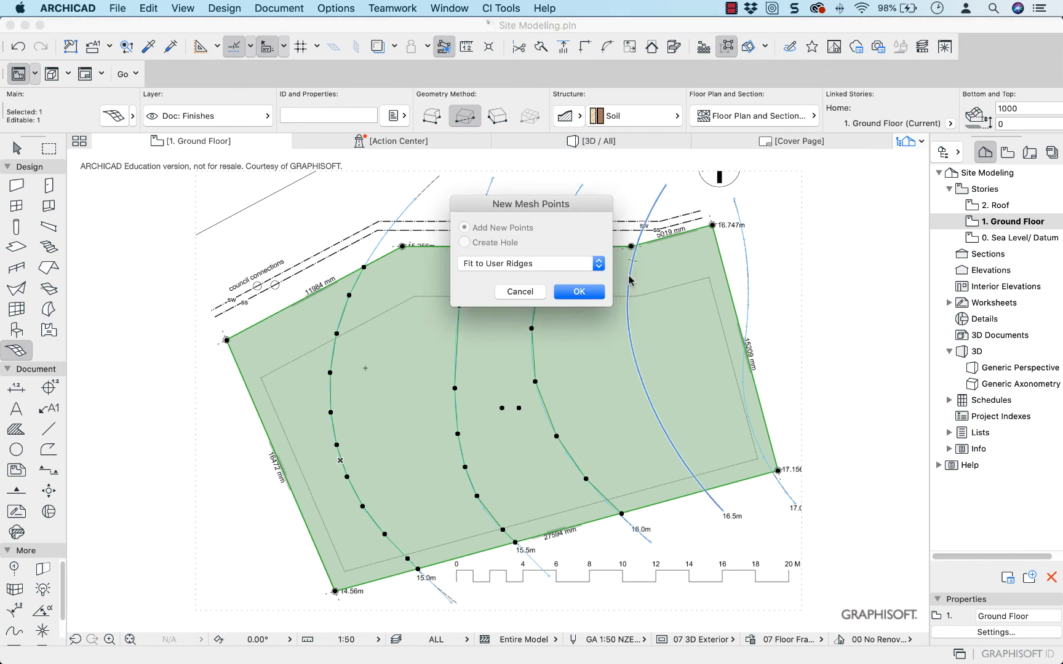
pyautogui.click(565, 291)
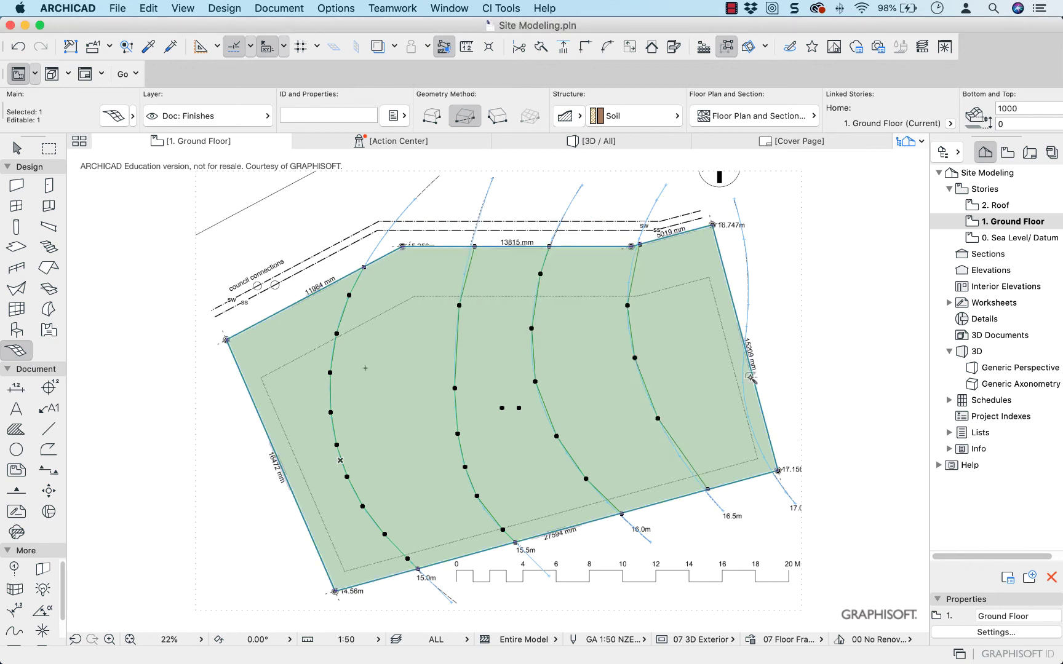
pyautogui.click(740, 397)
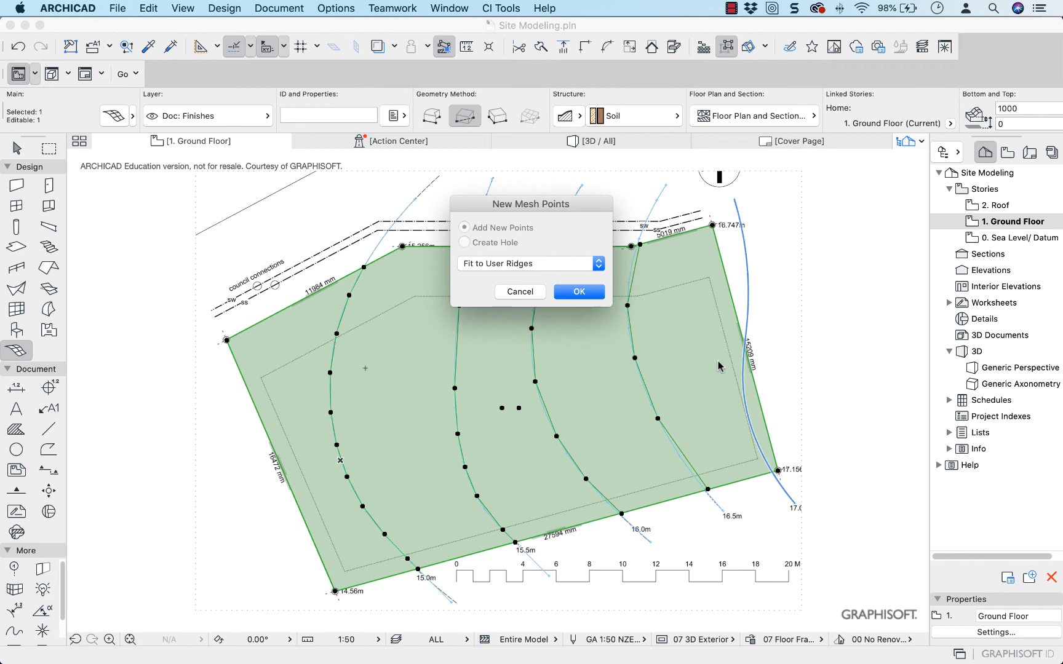
pyautogui.click(562, 291)
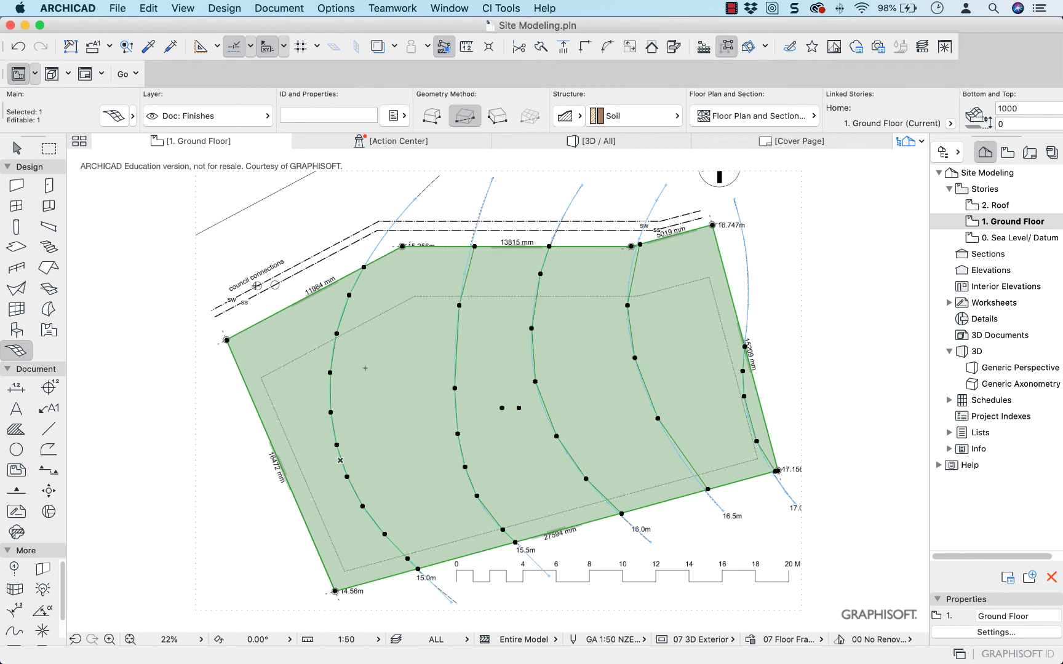
pyautogui.click(17, 148)
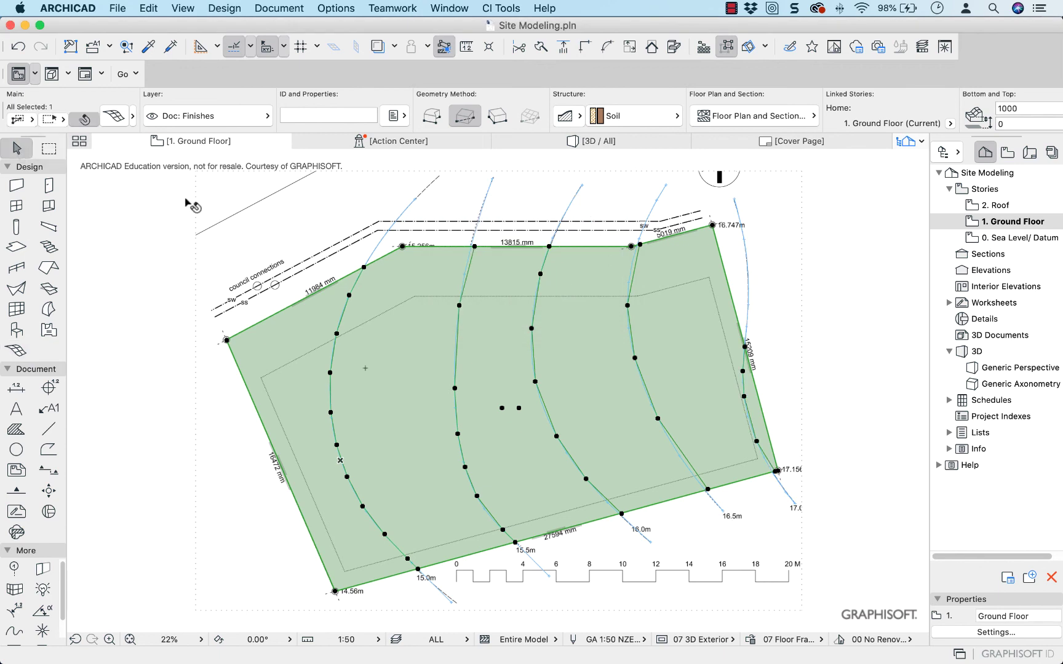
# Set the left contour ridge to 15000 from Project Zero, applied to all its points
pyautogui.click(349, 298)
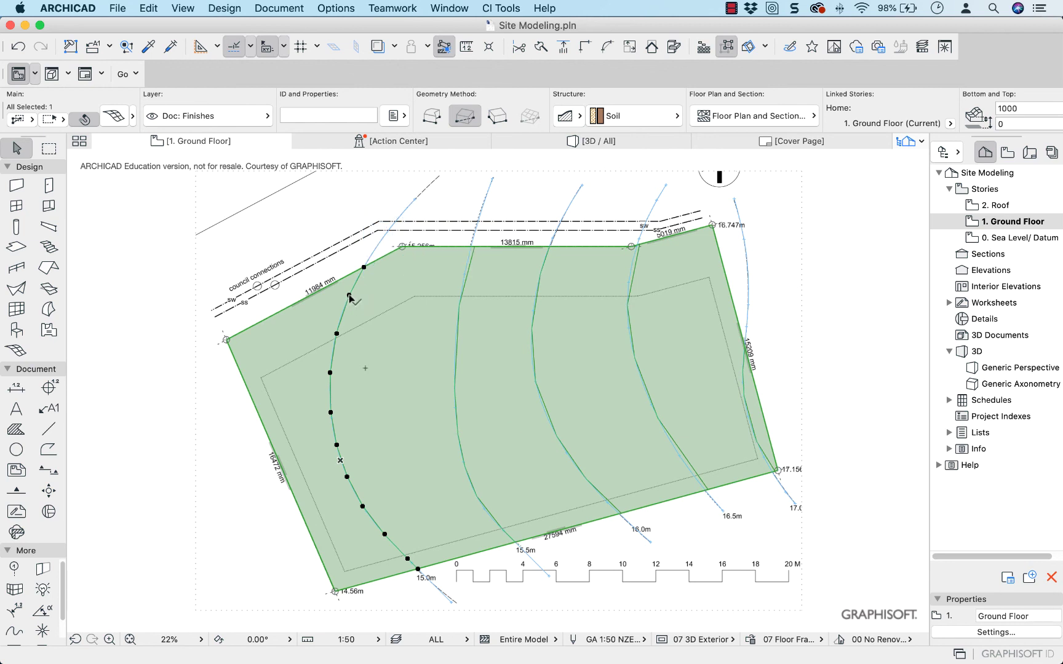
pyautogui.click(348, 297)
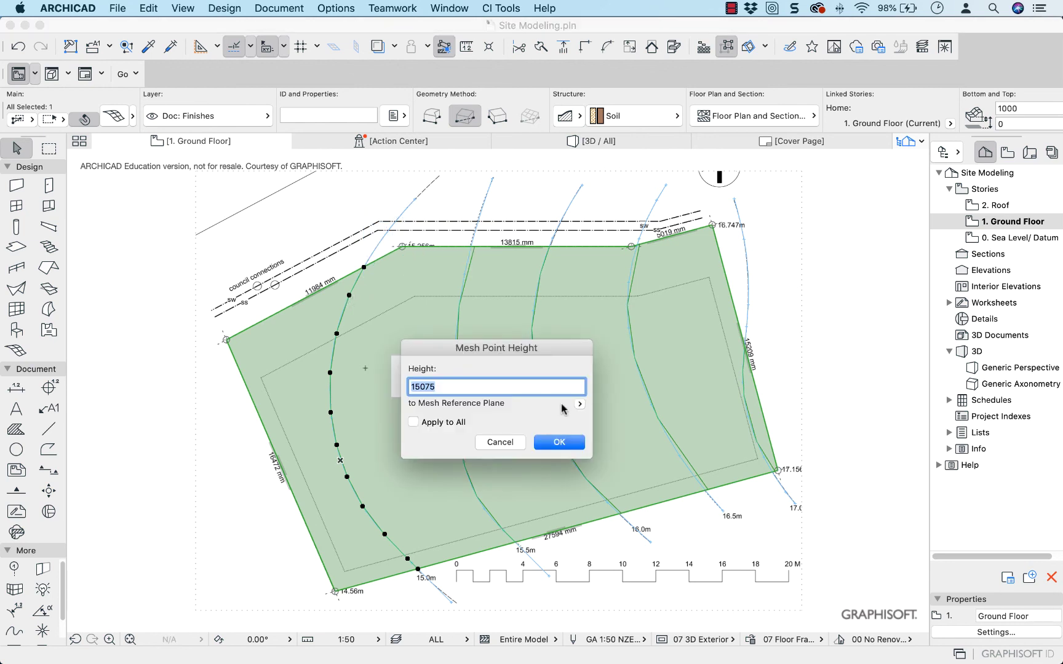
pyautogui.click(580, 404)
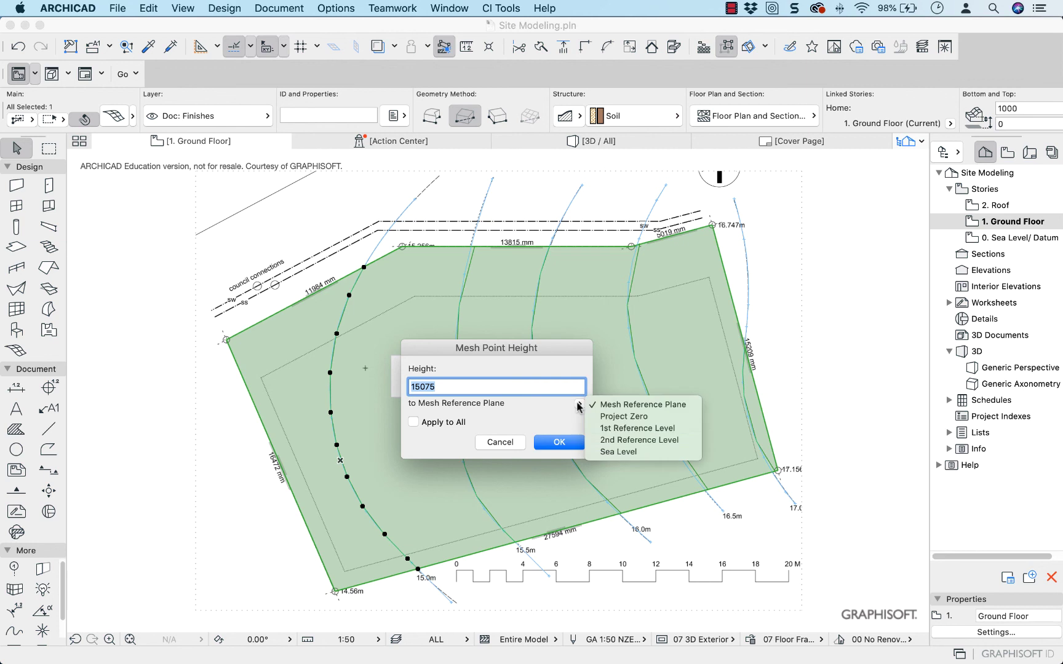
pyautogui.click(637, 417)
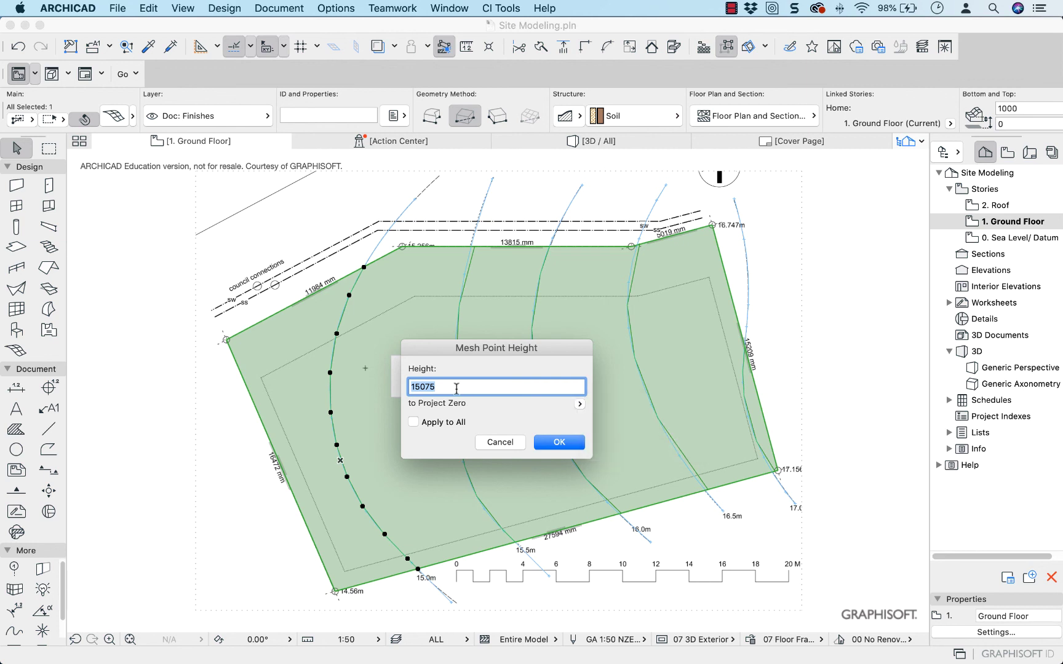
pyautogui.write('1')
pyautogui.click(559, 442)
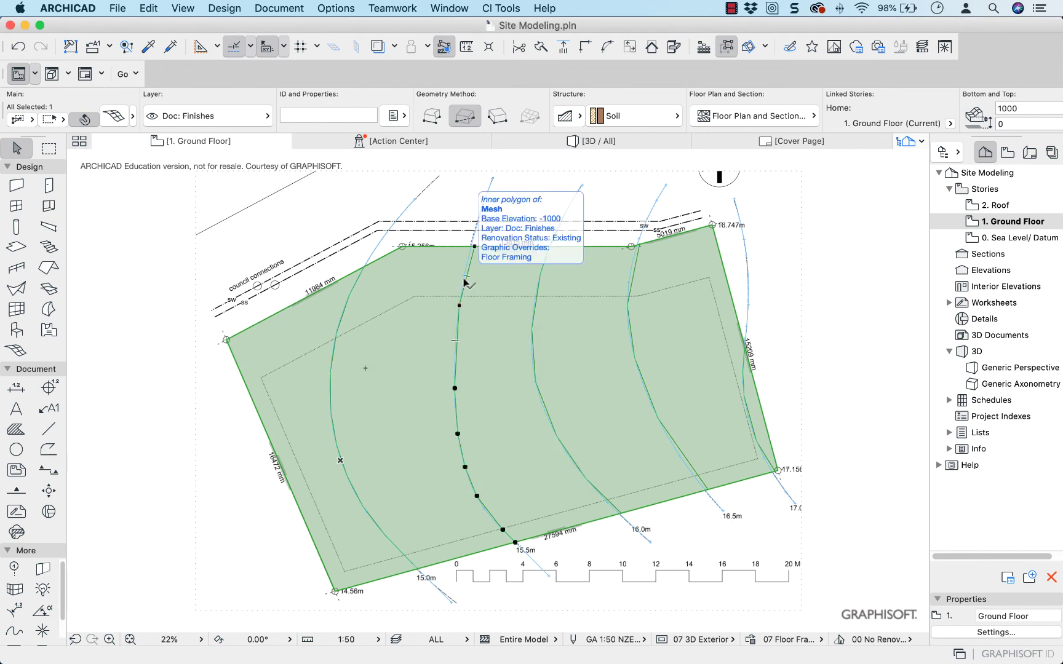
# Set the next three contour ridges to 15500, 16000 and 16500
pyautogui.click(459, 306)
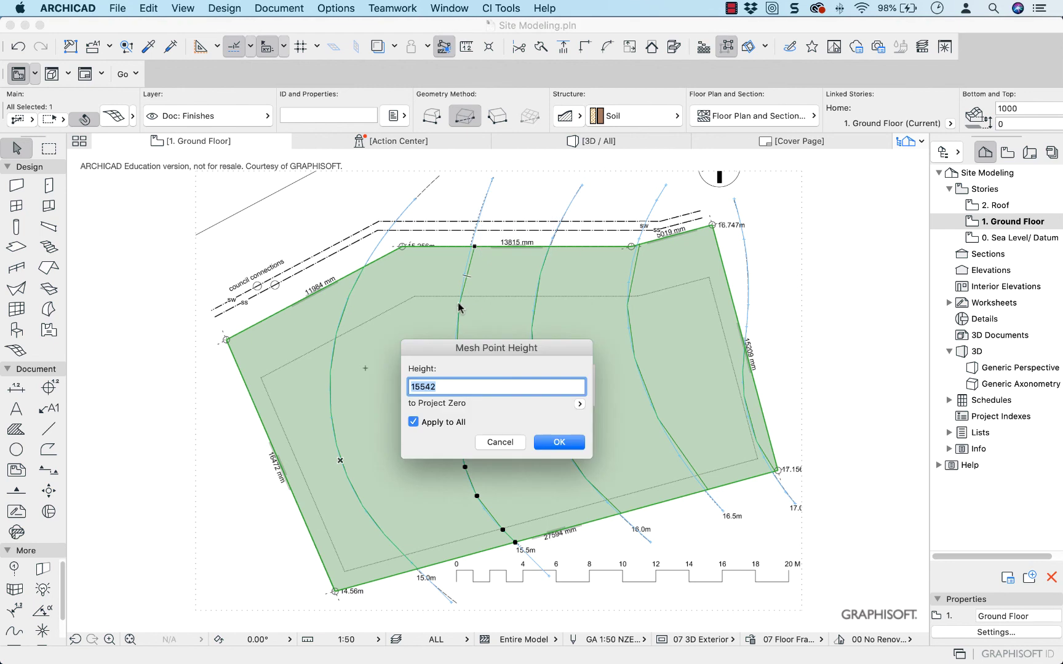
pyautogui.write('1')
pyautogui.press('Return')
pyautogui.click(533, 336)
pyautogui.click(531, 329)
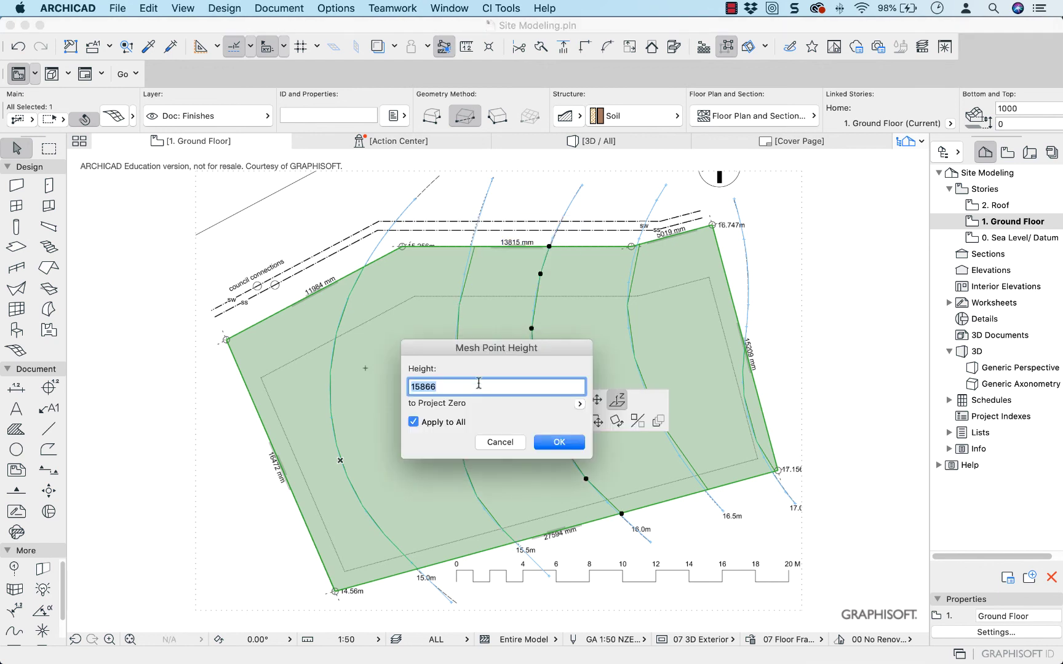
pyautogui.write('16000')
pyautogui.press('Return')
pyautogui.click(628, 306)
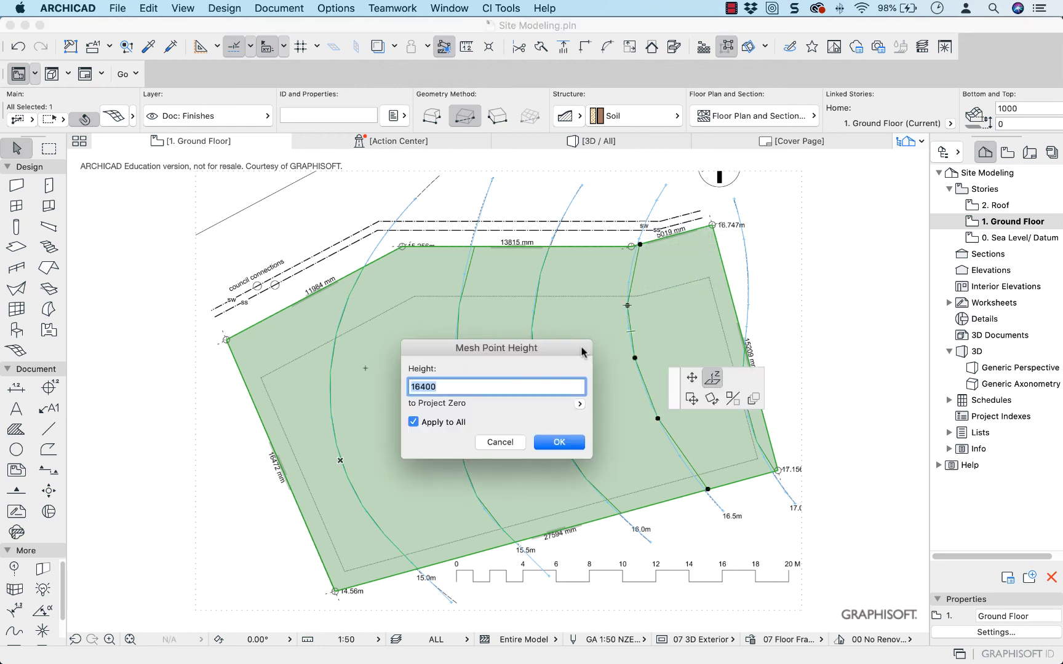
pyautogui.click(427, 386)
pyautogui.press('Return')
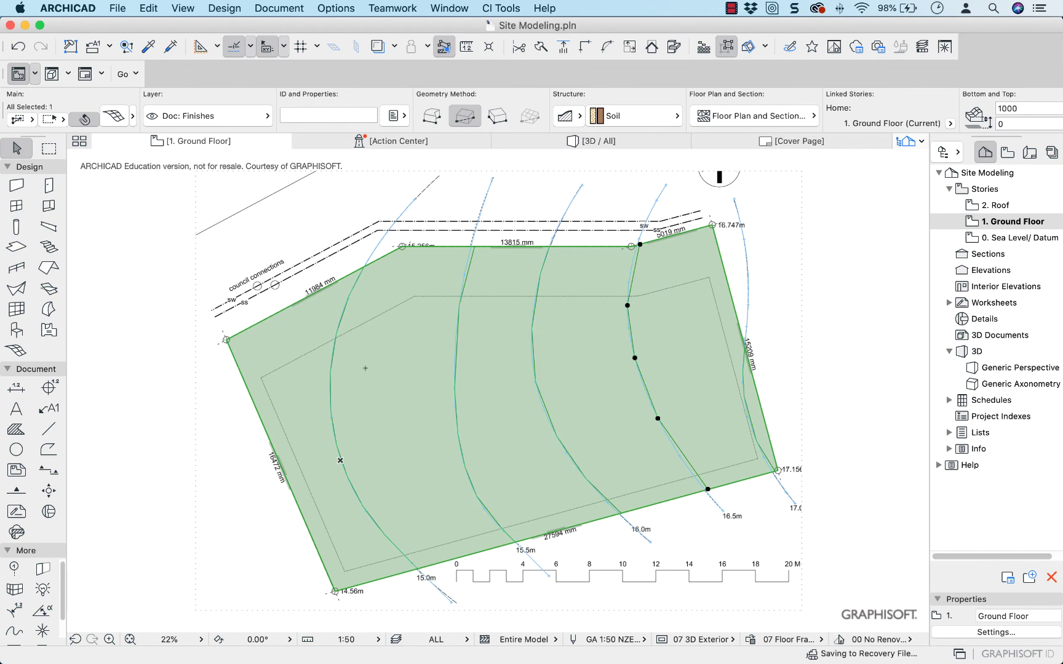
pyautogui.click(750, 423)
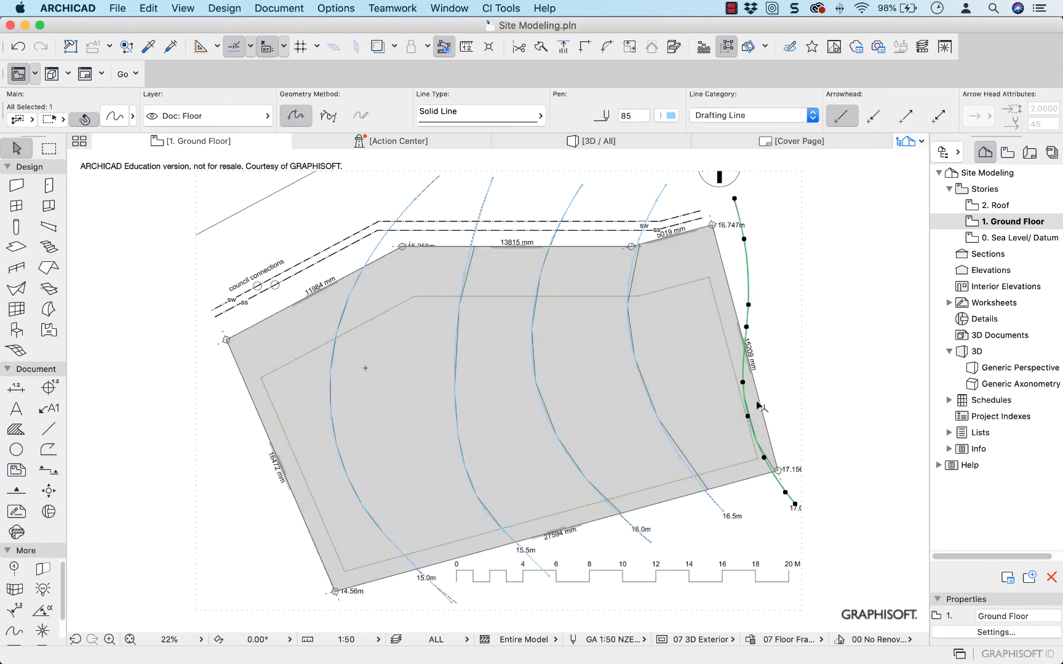
# Set the right-edge ridge points to 17000, then select the contour splines on the plan
pyautogui.scroll(4, 757, 404)
pyautogui.scroll(1, 759, 418)
pyautogui.click(761, 443)
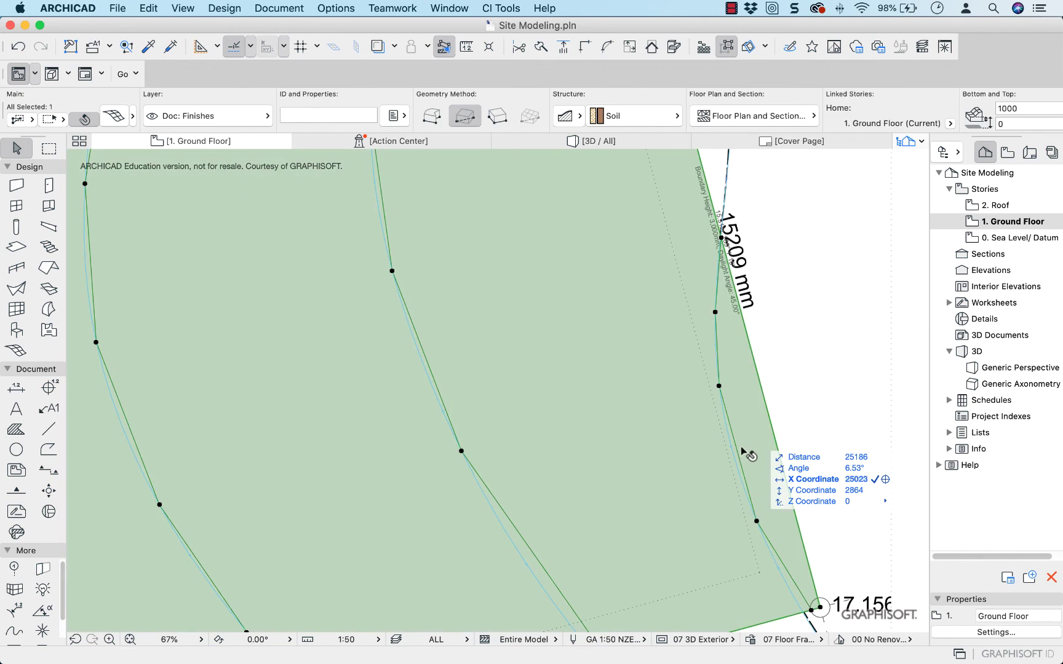
pyautogui.click(757, 521)
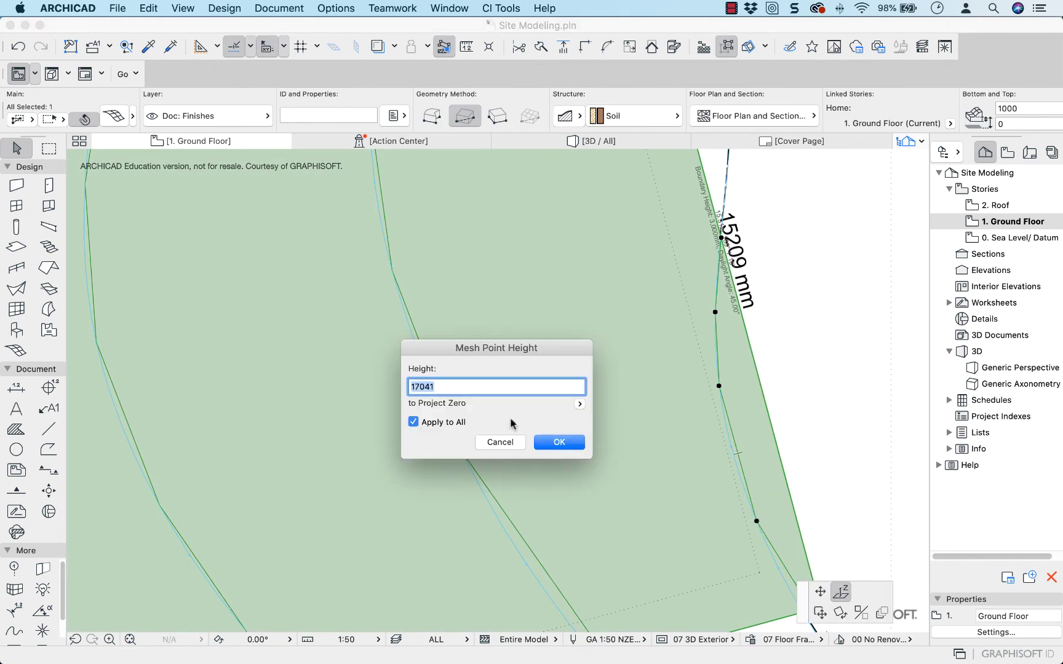
pyautogui.write('17000')
pyautogui.press('Return')
pyautogui.scroll(-6, 476, 393)
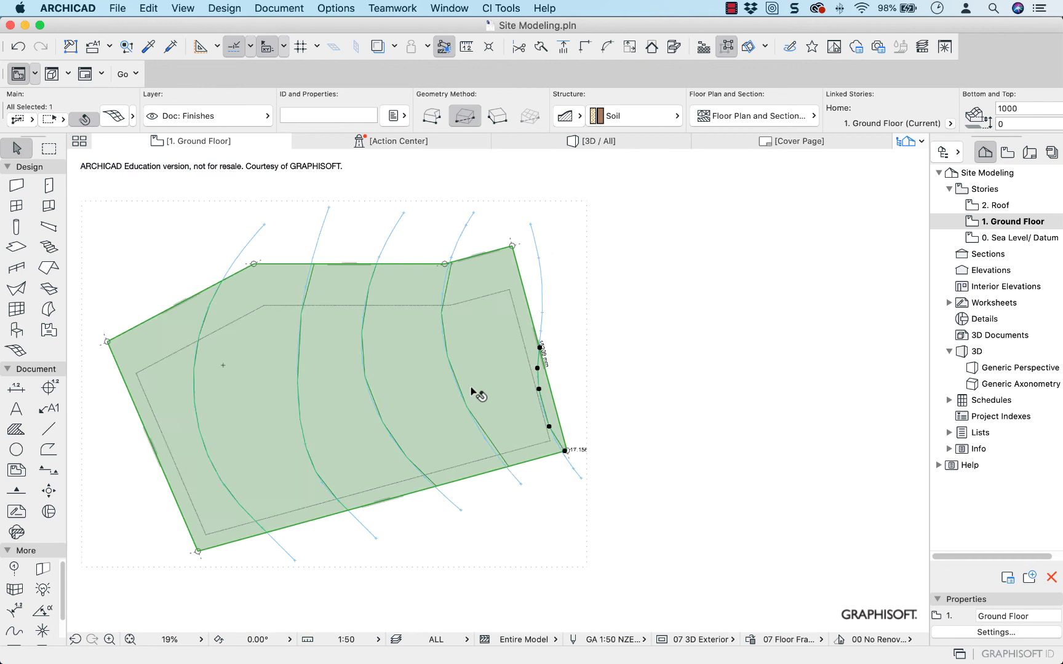
pyautogui.click(534, 240)
pyautogui.press('Escape')
pyautogui.click(469, 241)
pyautogui.click(404, 218)
# Try selecting contour splines on the plan, clearing each selection afterwards
pyautogui.click(349, 229)
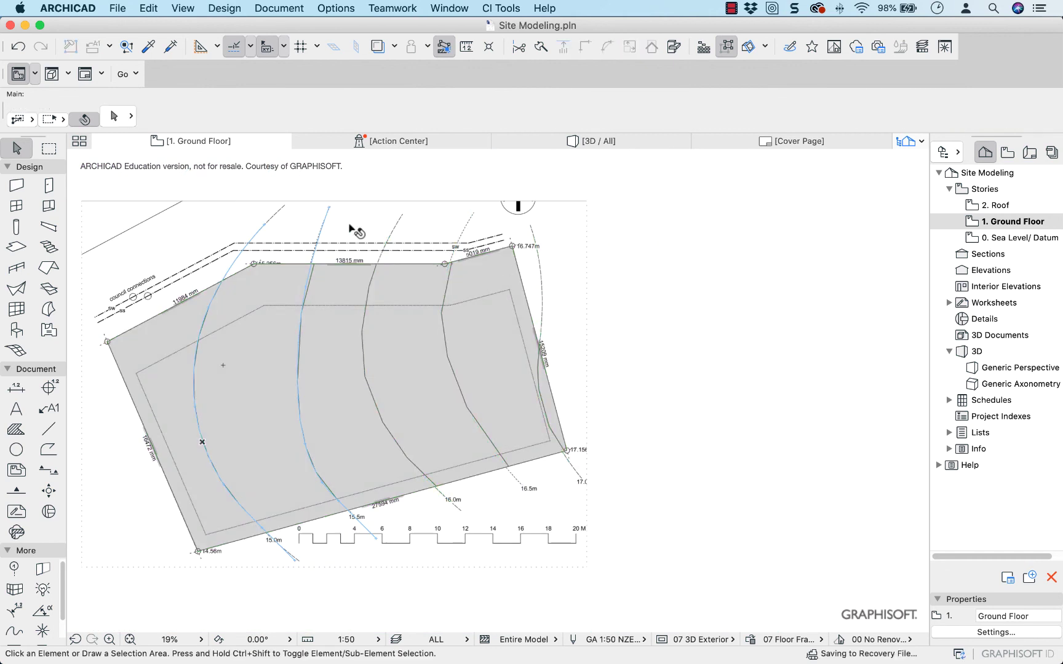
pyautogui.click(324, 229)
pyautogui.press('Escape')
pyautogui.click(261, 231)
pyautogui.press('Escape')
# Hide the imported site plan drawing's layer, recentre the mesh, and view it in 3D
pyautogui.scroll(-3, 264, 233)
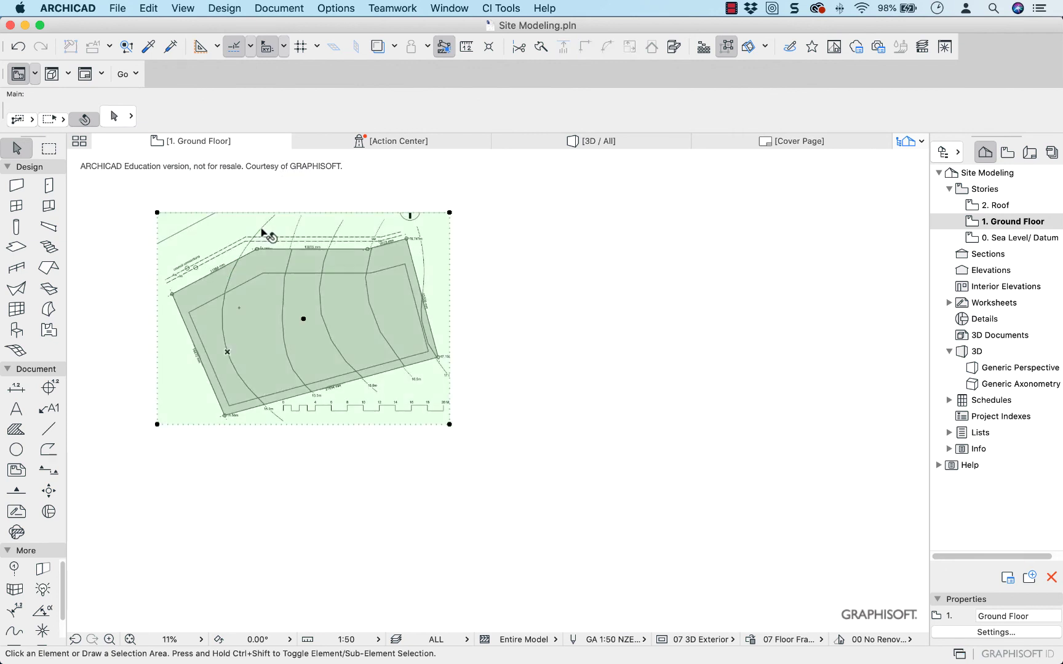
pyautogui.click(262, 232)
pyautogui.rightClick(262, 232)
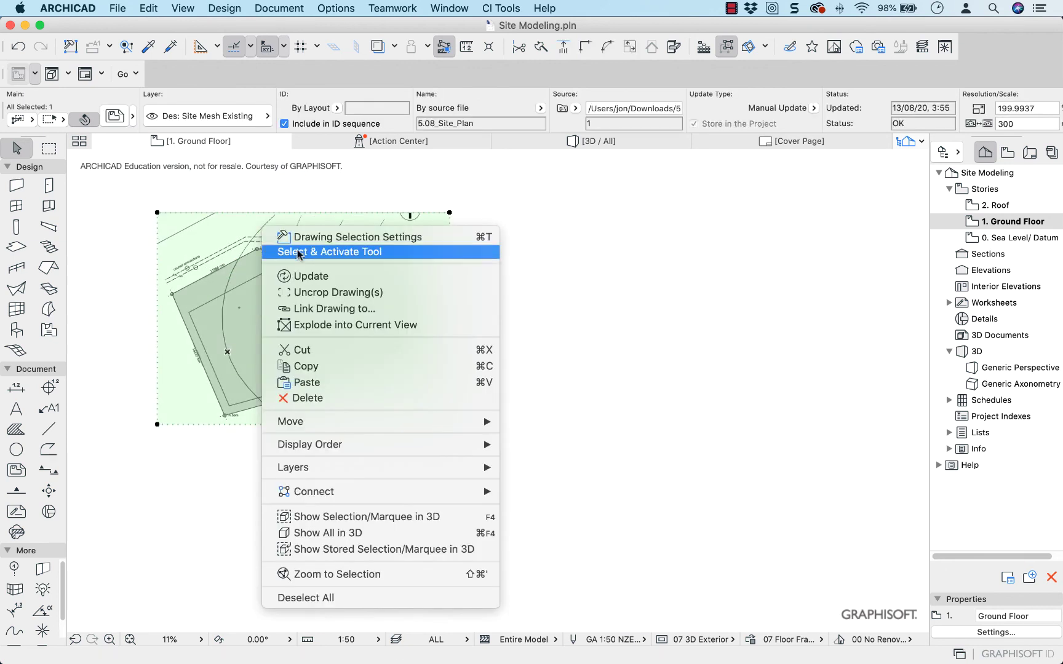
pyautogui.moveTo(457, 470)
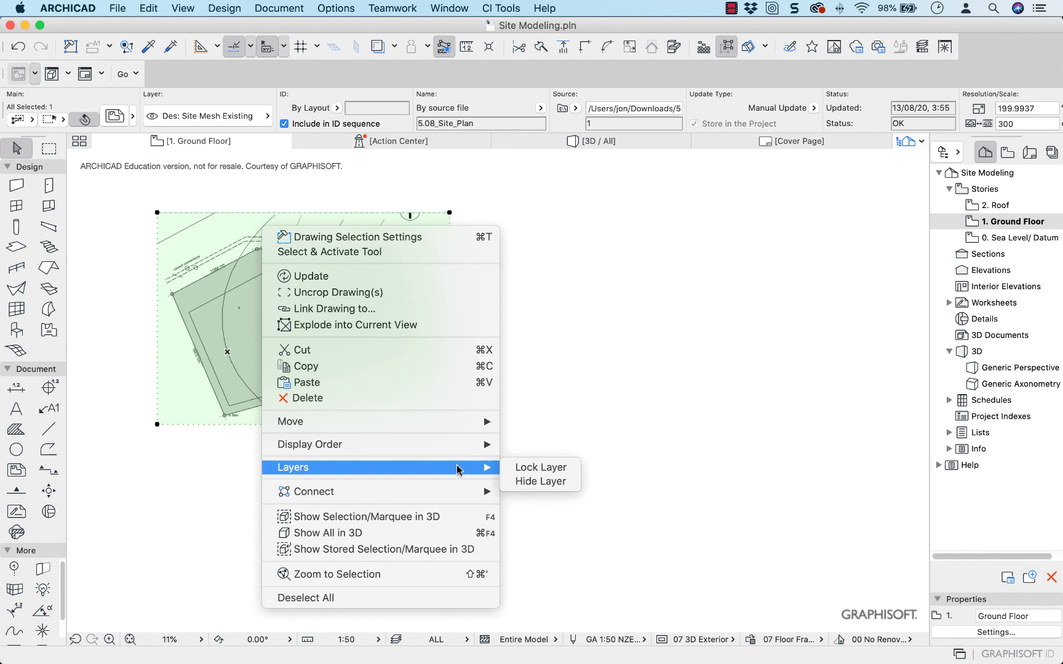
pyautogui.click(541, 481)
pyautogui.moveTo(291, 390); pyautogui.dragTo(427, 437, button='middle')
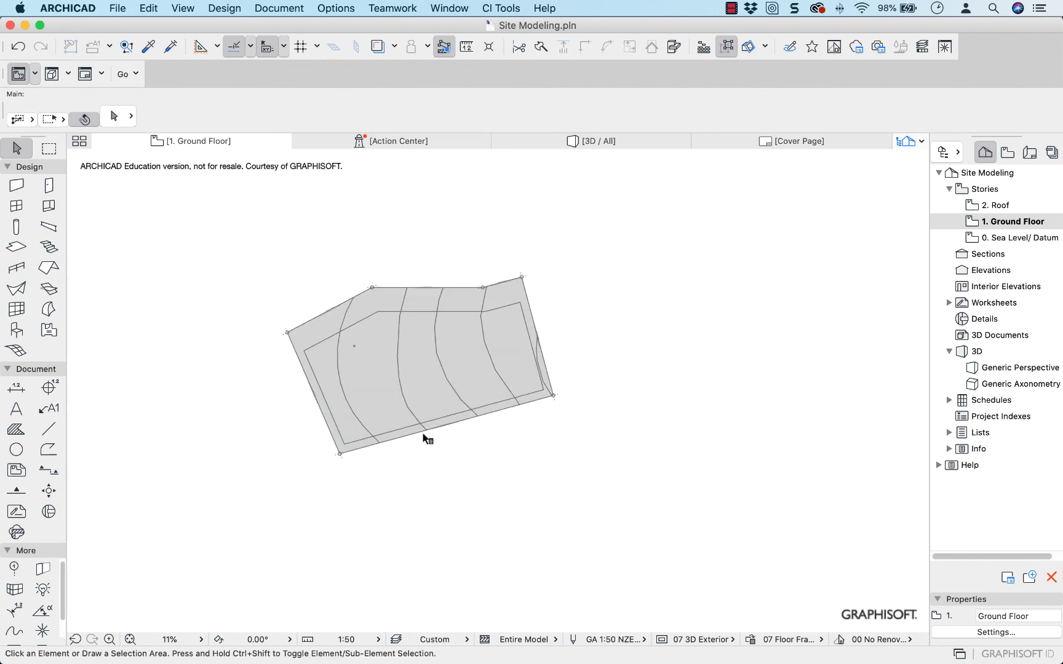
pyautogui.click(582, 141)
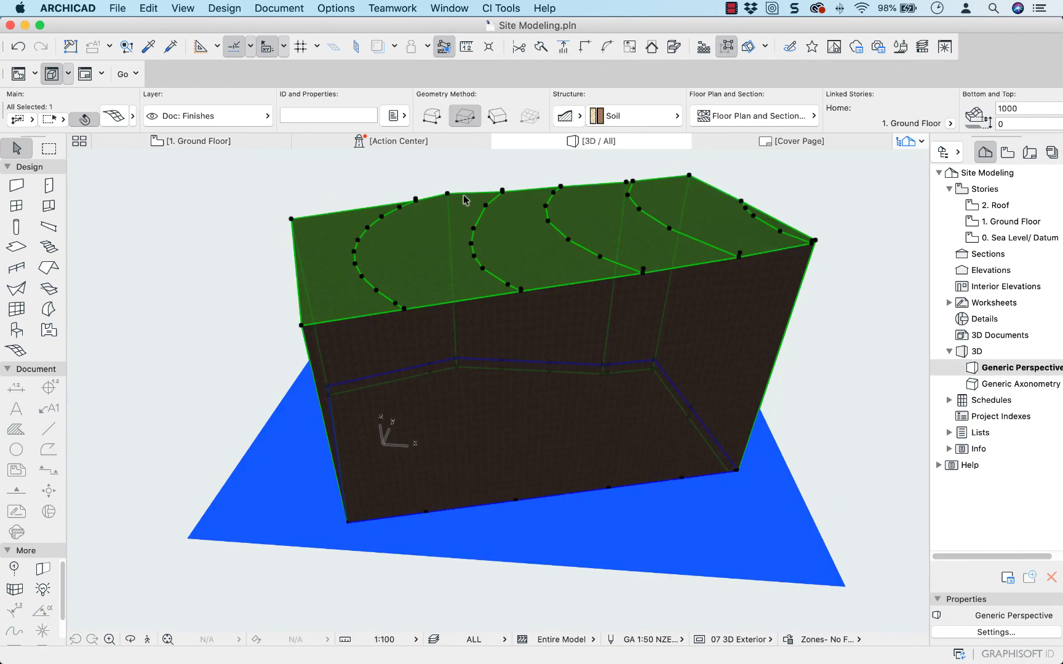
# Orbit the 3D view to inspect the terrain, then go back to the 1. Ground Floor plan
pyautogui.click(233, 216)
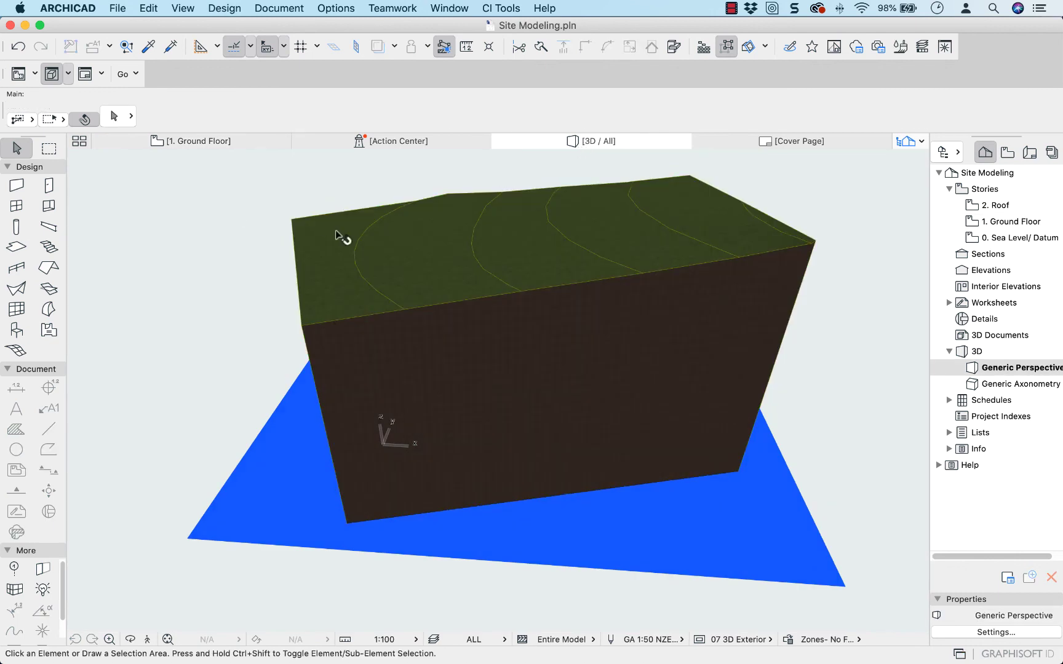
pyautogui.moveTo(379, 234); pyautogui.dragTo(692, 244)
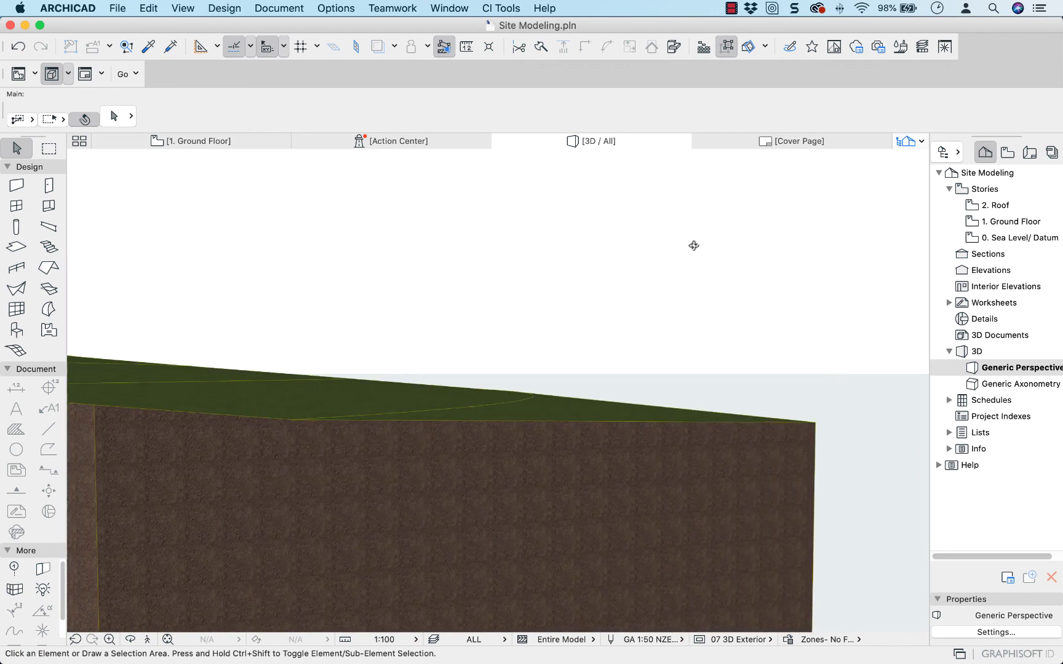
pyautogui.click(246, 142)
# Confirm a mesh ridge point sits at height 16500, then begin dragging that point
pyautogui.scroll(4, 460, 337)
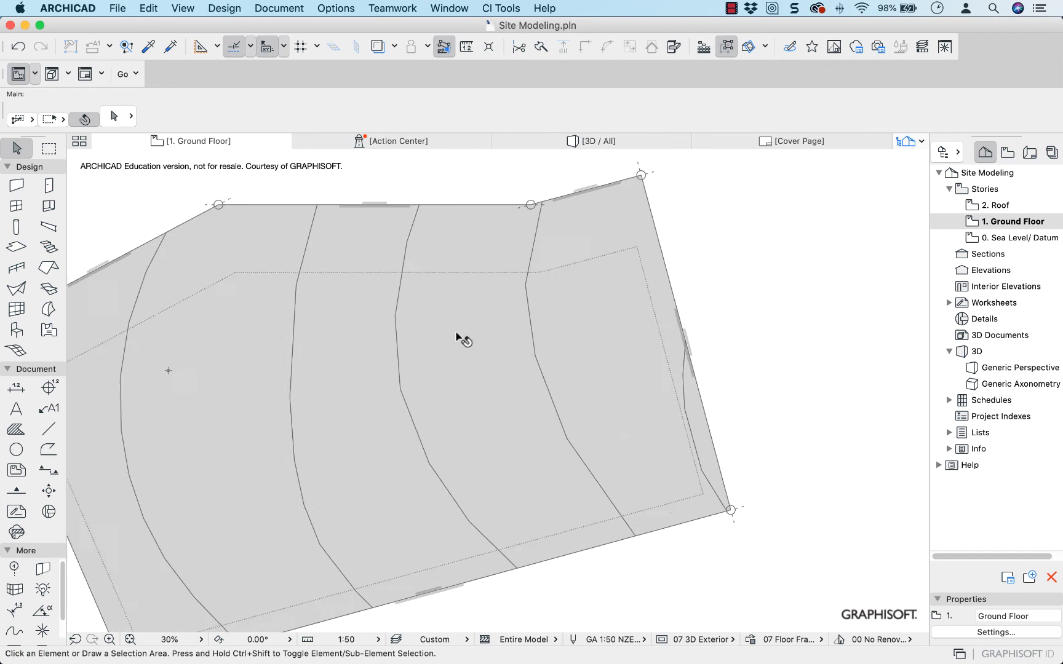
pyautogui.scroll(1, 461, 338)
pyautogui.click(527, 284)
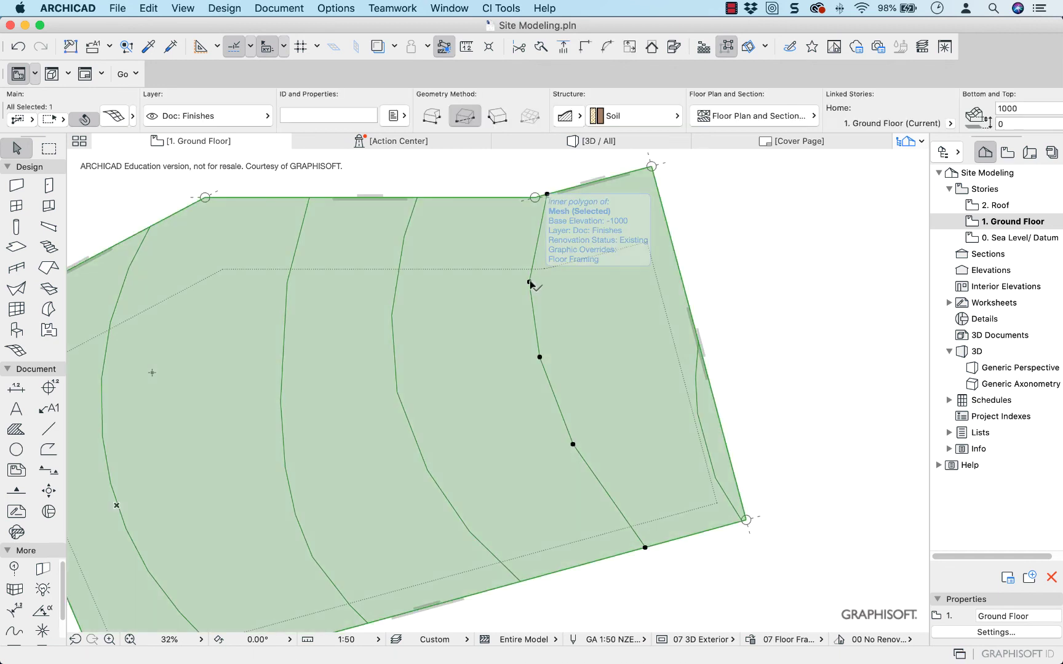
pyautogui.click(530, 283)
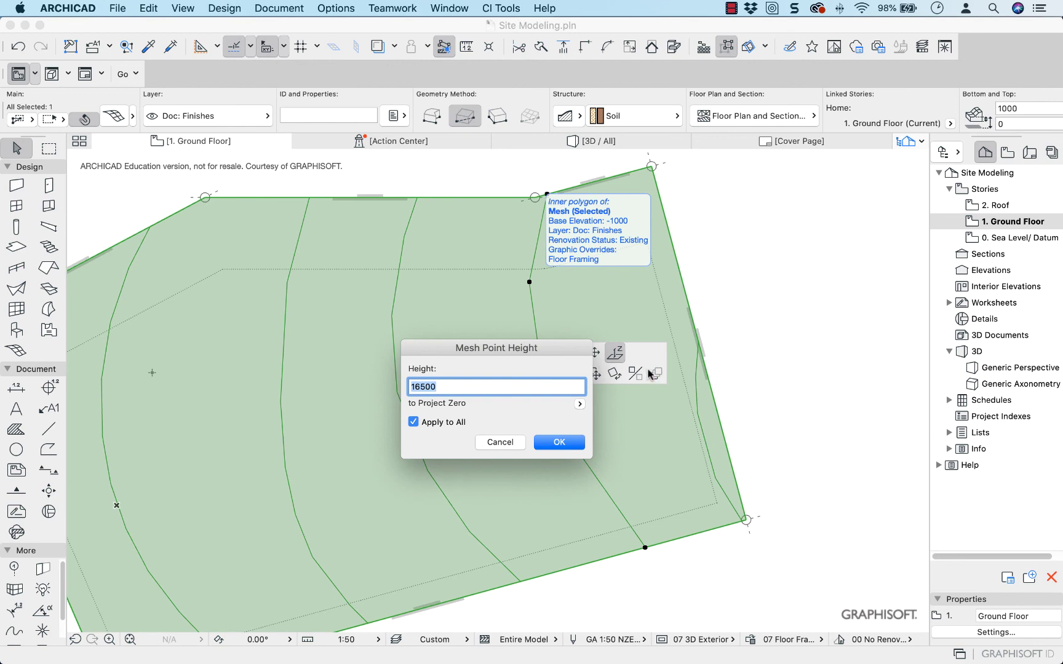
pyautogui.press('Escape')
pyautogui.click(595, 354)
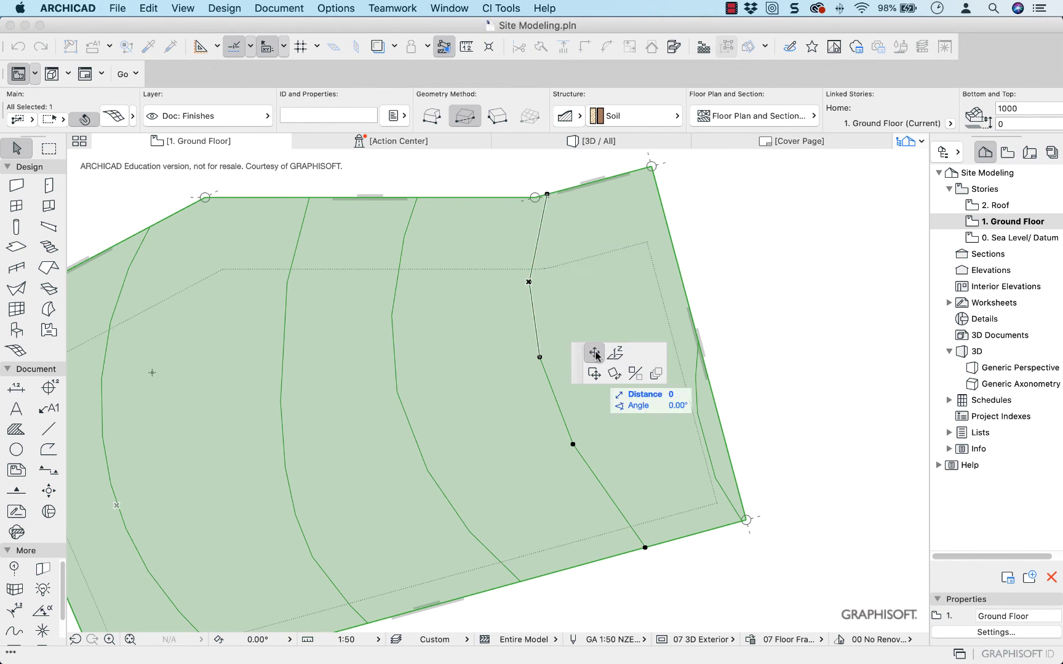
# Move the easternmost ridge's points out to the mesh's top and right edges
pyautogui.click(629, 213)
pyautogui.click(547, 193)
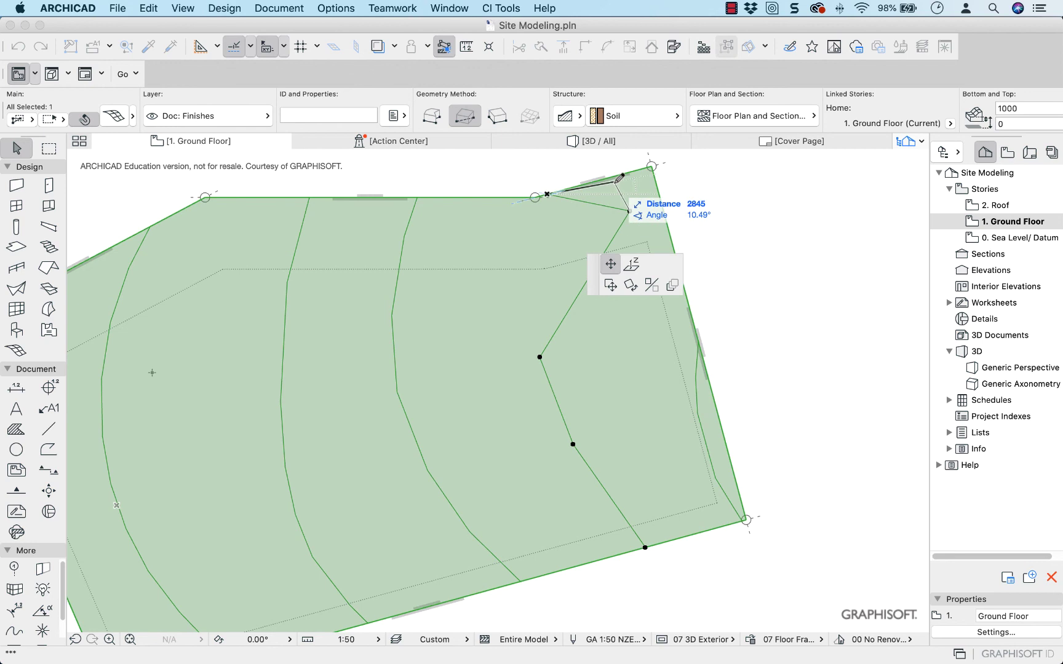
pyautogui.click(626, 174)
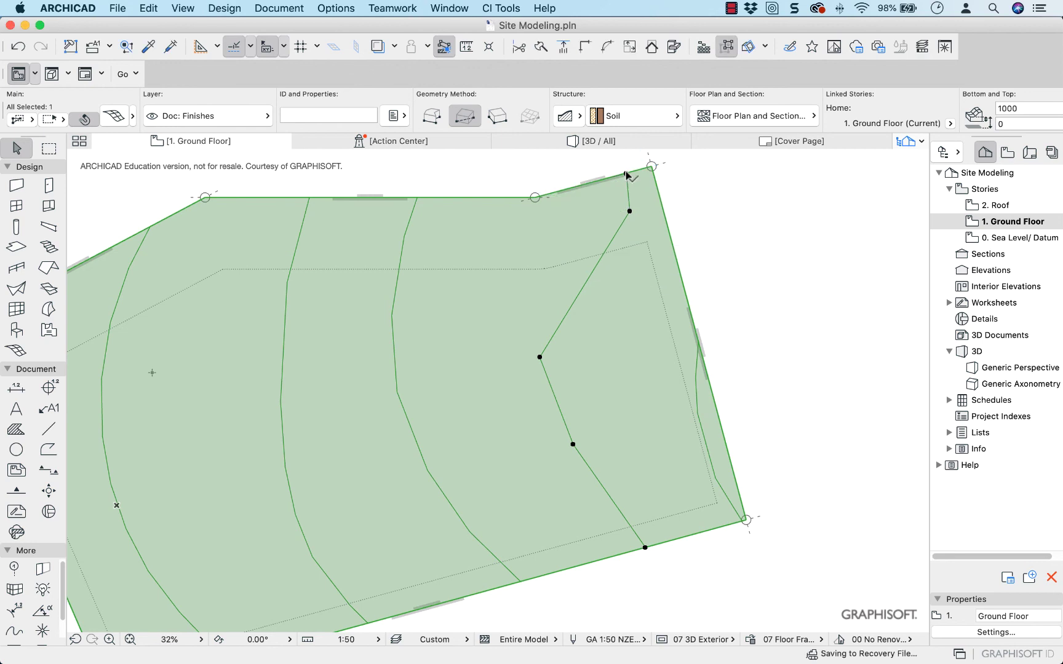
pyautogui.click(539, 356)
pyautogui.click(660, 323)
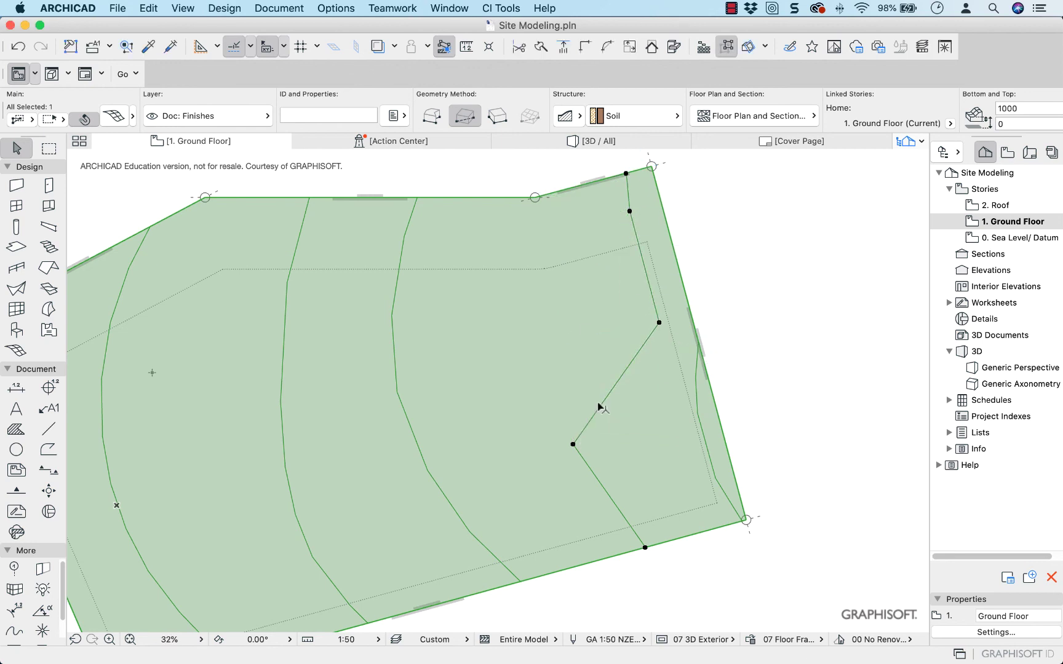
pyautogui.click(572, 445)
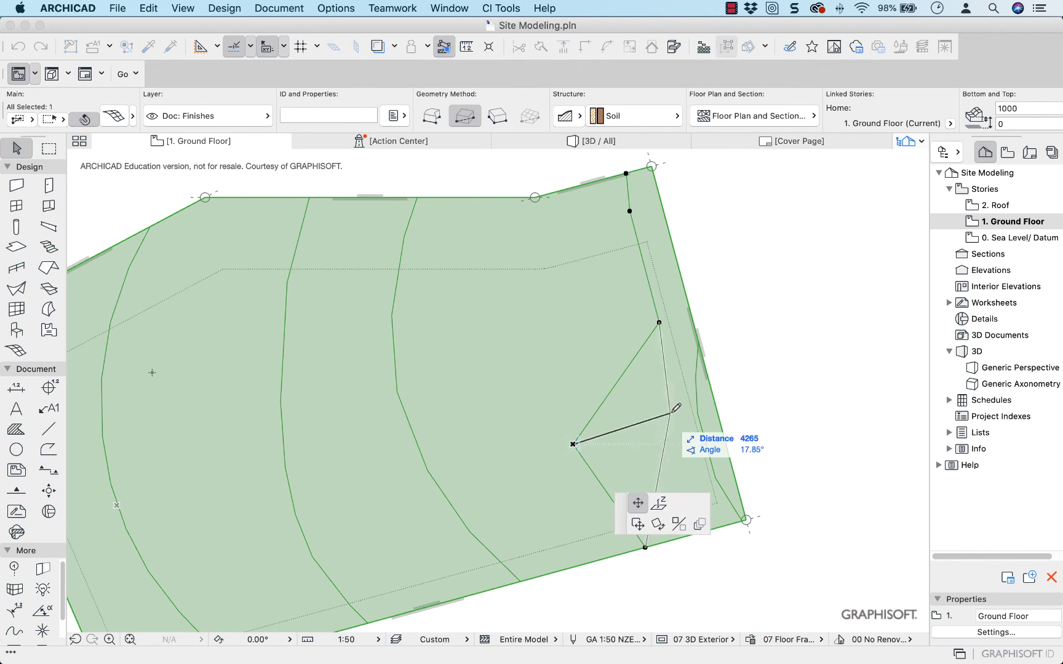
pyautogui.click(680, 406)
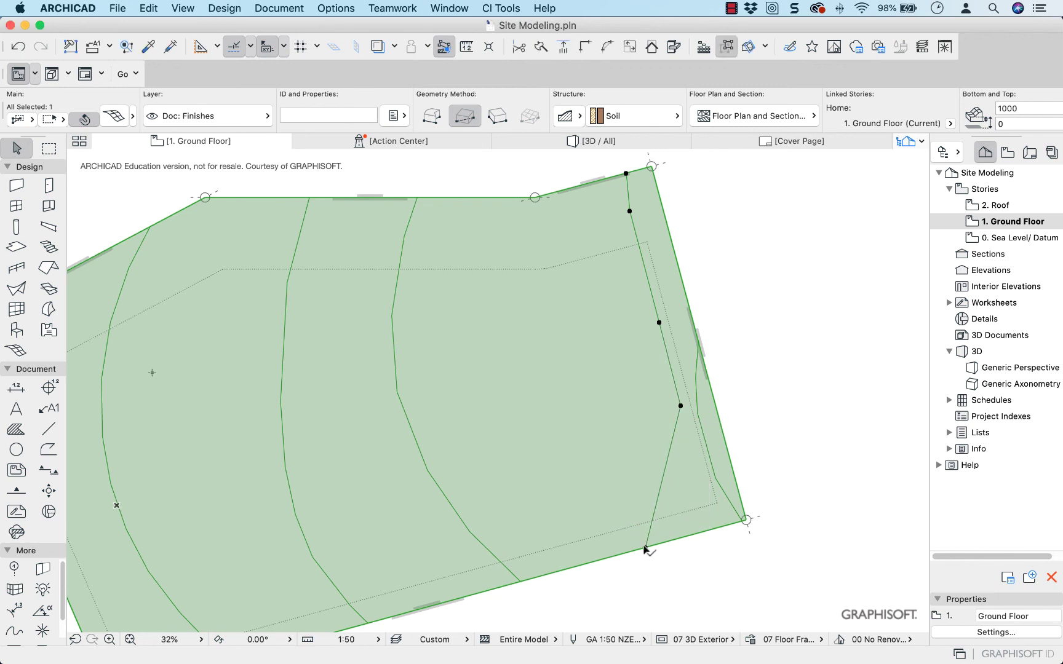
pyautogui.click(644, 546)
pyautogui.click(717, 528)
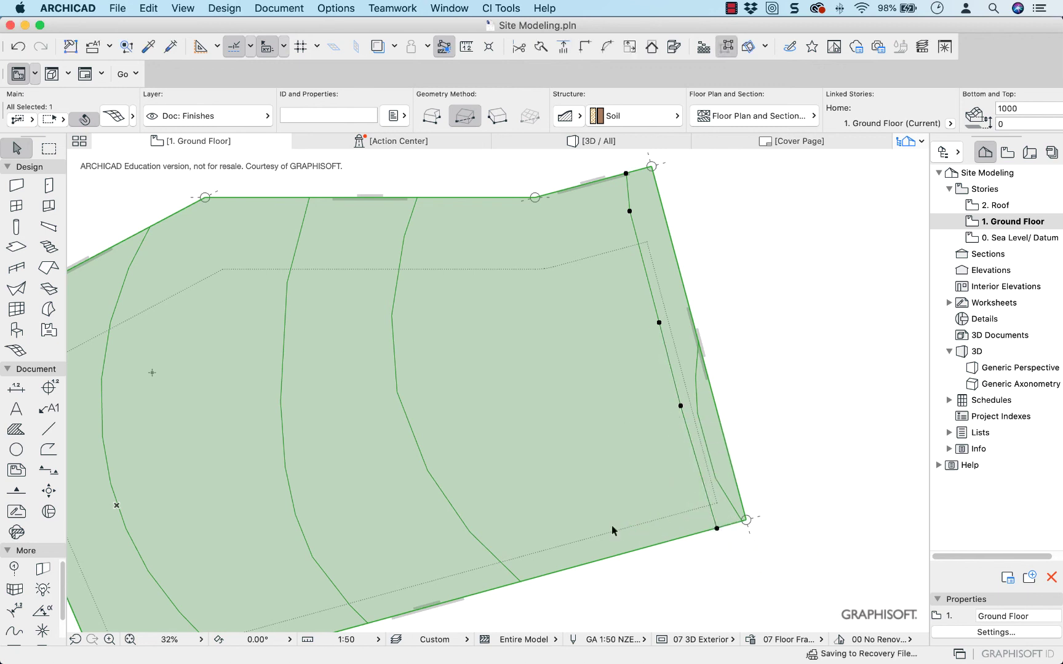
# Bend the second ridge toward the right edge with a new point and moved vertices, then view in 3D
pyautogui.click(468, 533)
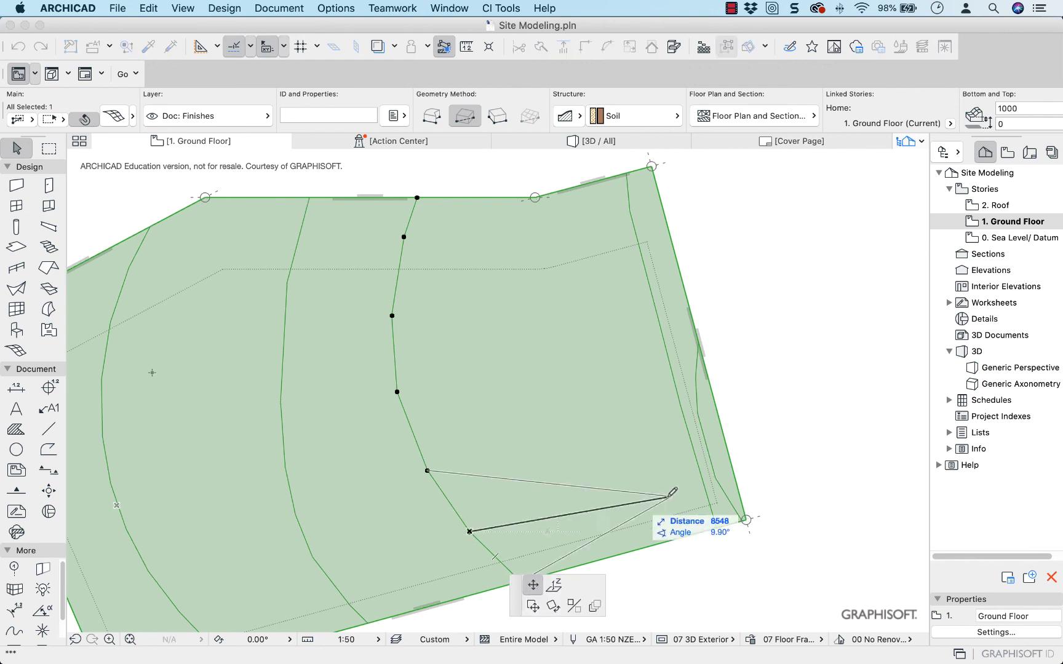
pyautogui.click(686, 502)
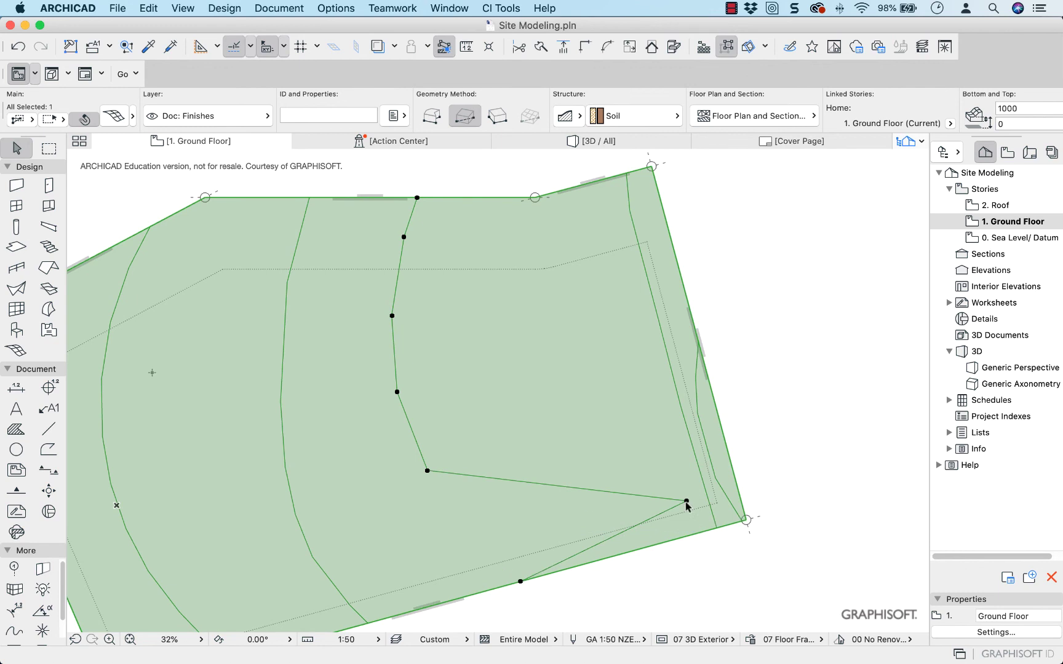
pyautogui.click(428, 470)
pyautogui.click(674, 422)
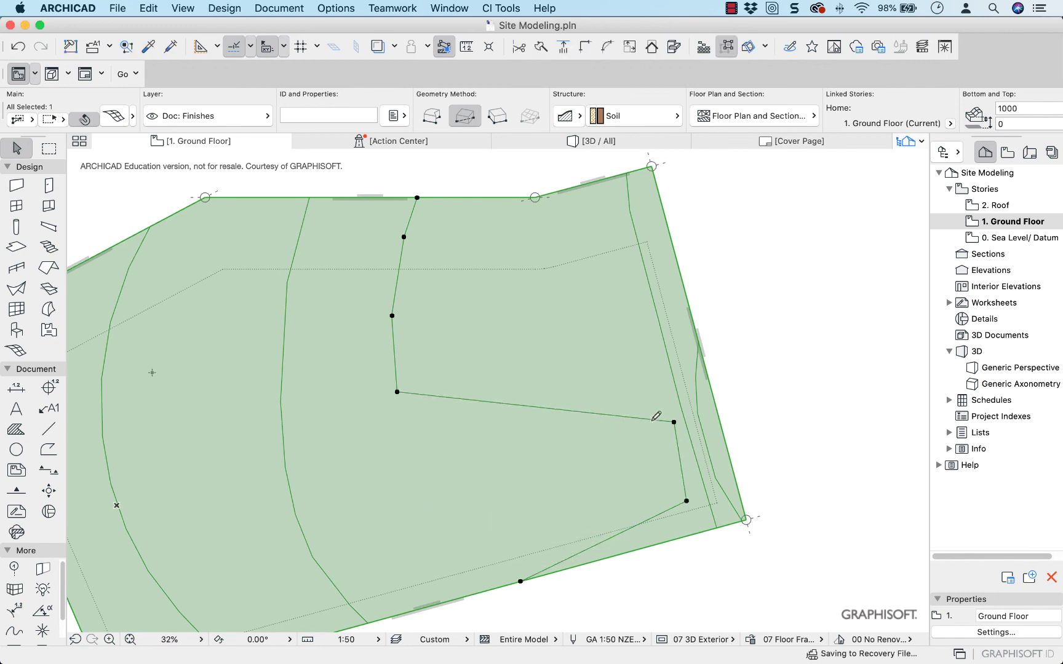
pyautogui.click(476, 400)
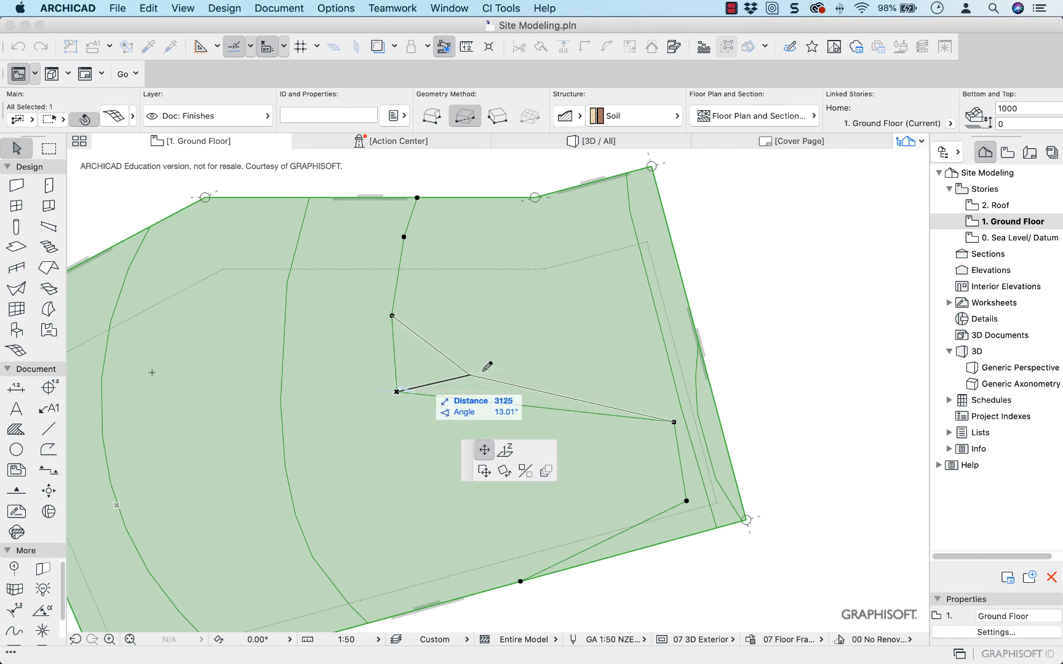
pyautogui.press('Escape')
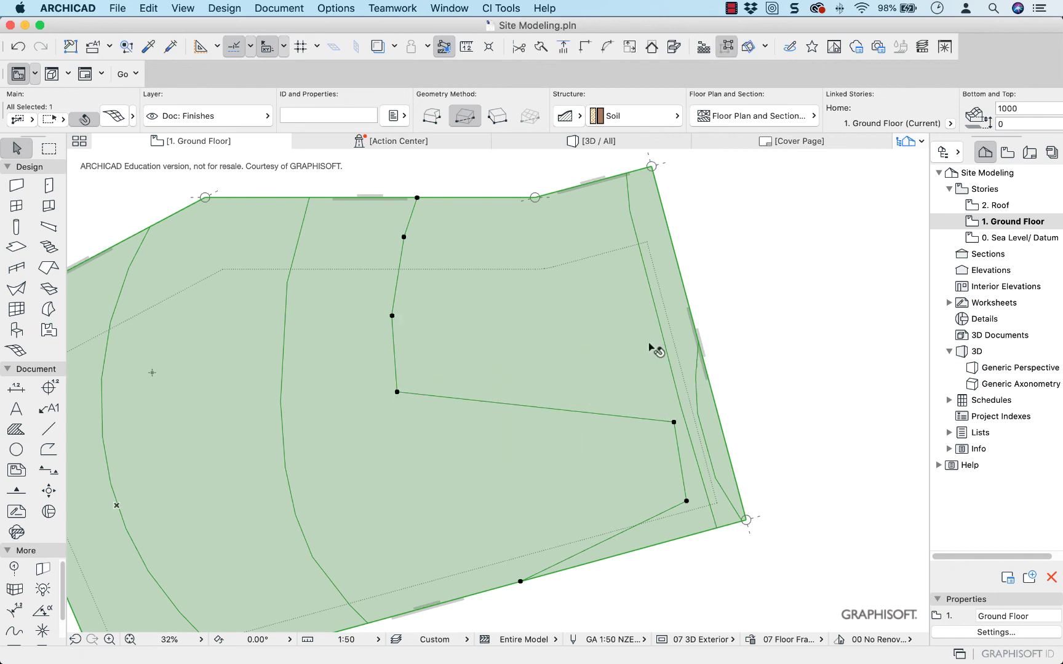
pyautogui.click(397, 391)
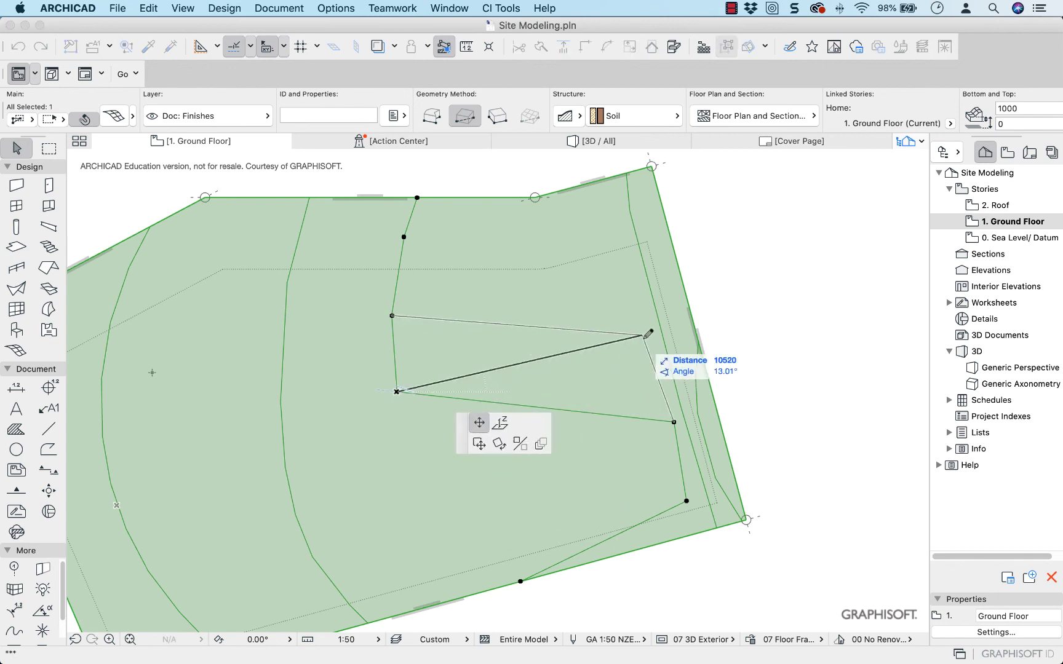
pyautogui.click(653, 333)
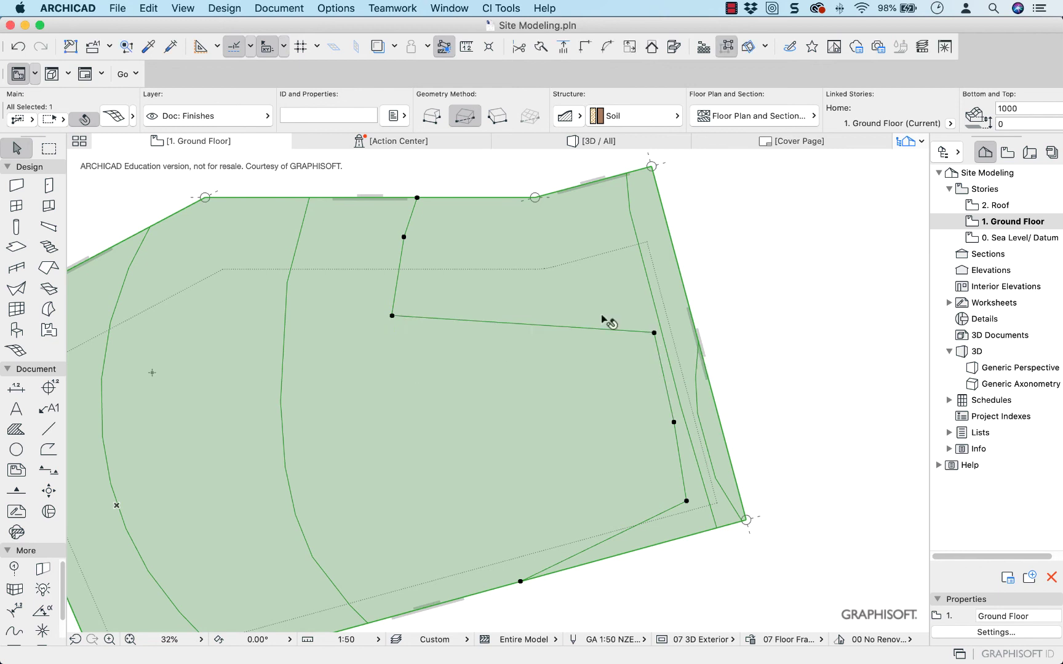
pyautogui.click(391, 316)
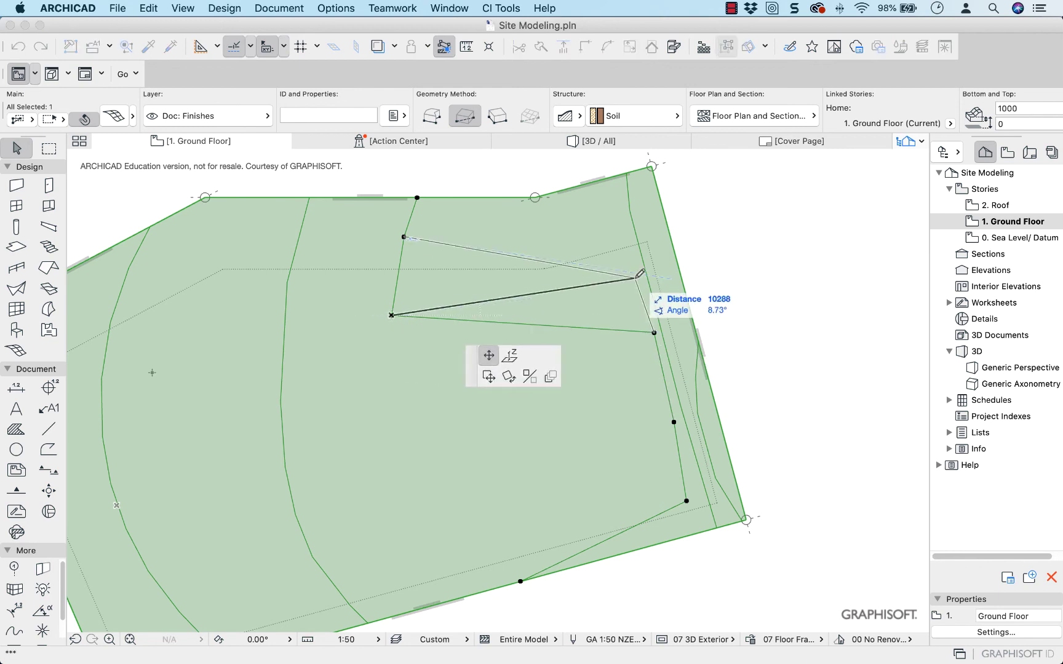
pyautogui.click(636, 278)
pyautogui.click(404, 236)
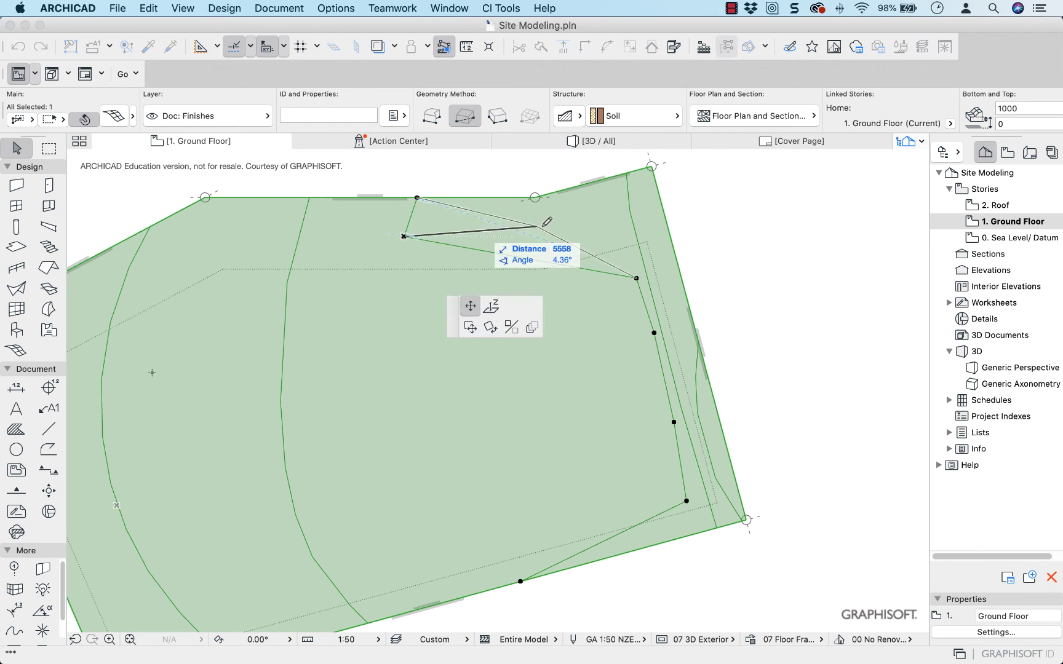
pyautogui.click(609, 205)
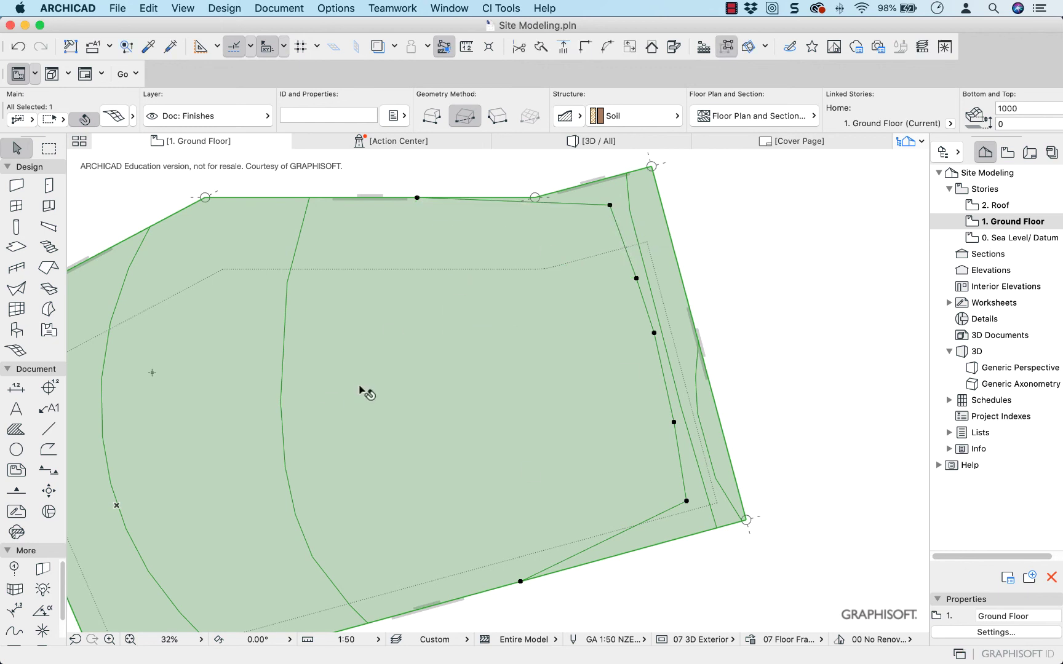
pyautogui.click(583, 147)
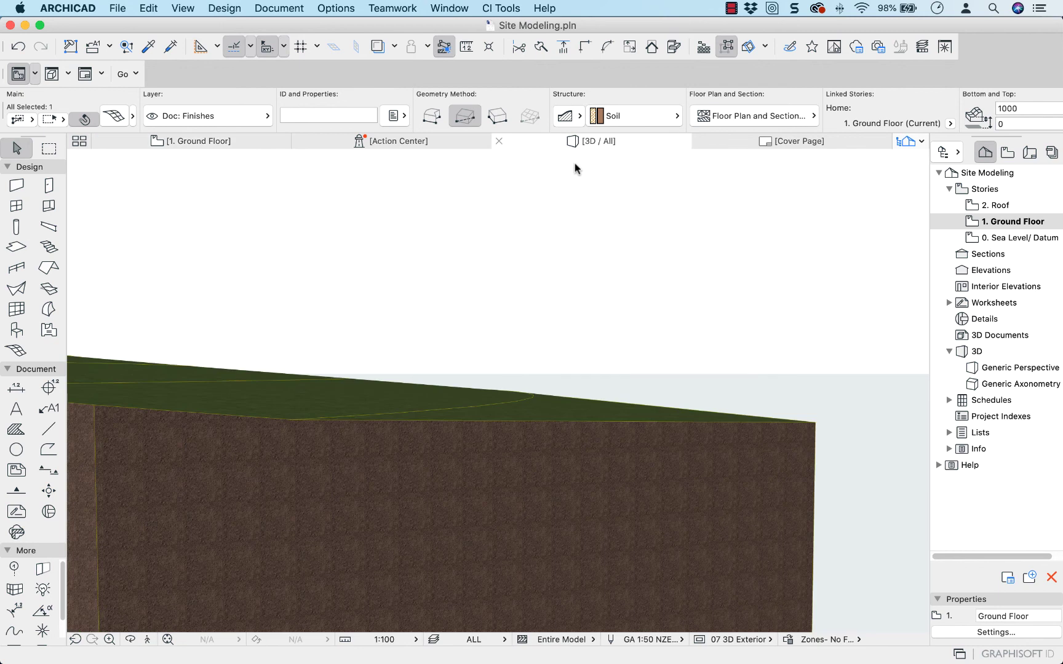
# Orbit around the terrain's hills and side face, then return to the Ground Floor plan
pyautogui.keyDown('shift'); pyautogui.moveTo(277, 349); pyautogui.dragTo(718, 418, button='middle'); pyautogui.keyUp('shift')
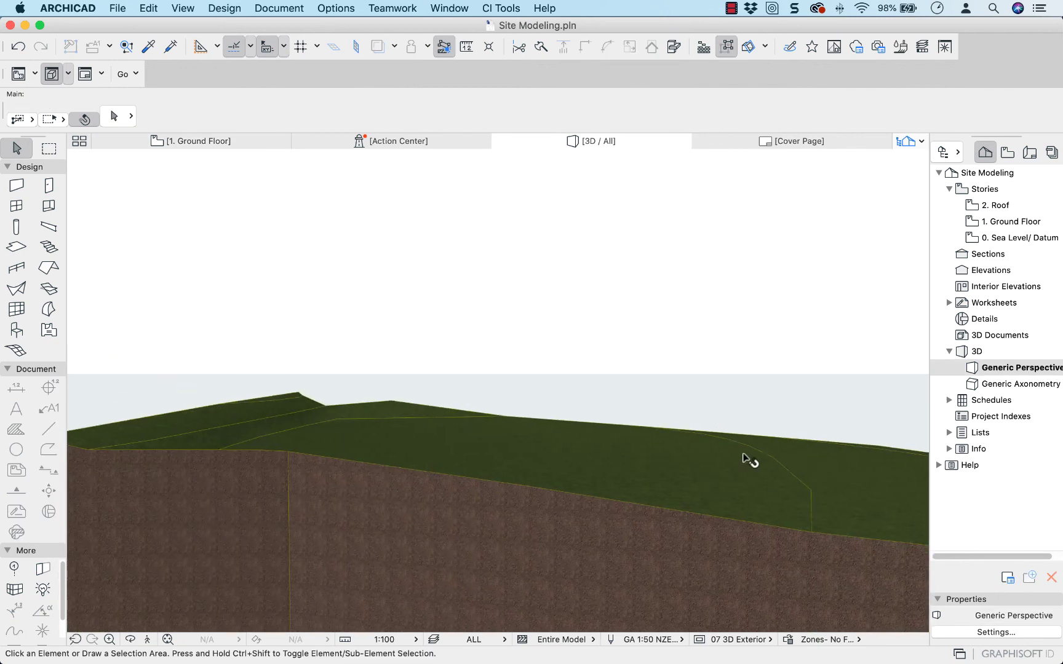
pyautogui.keyDown('shift'); pyautogui.moveTo(213, 429); pyautogui.dragTo(474, 437, button='middle'); pyautogui.keyUp('shift')
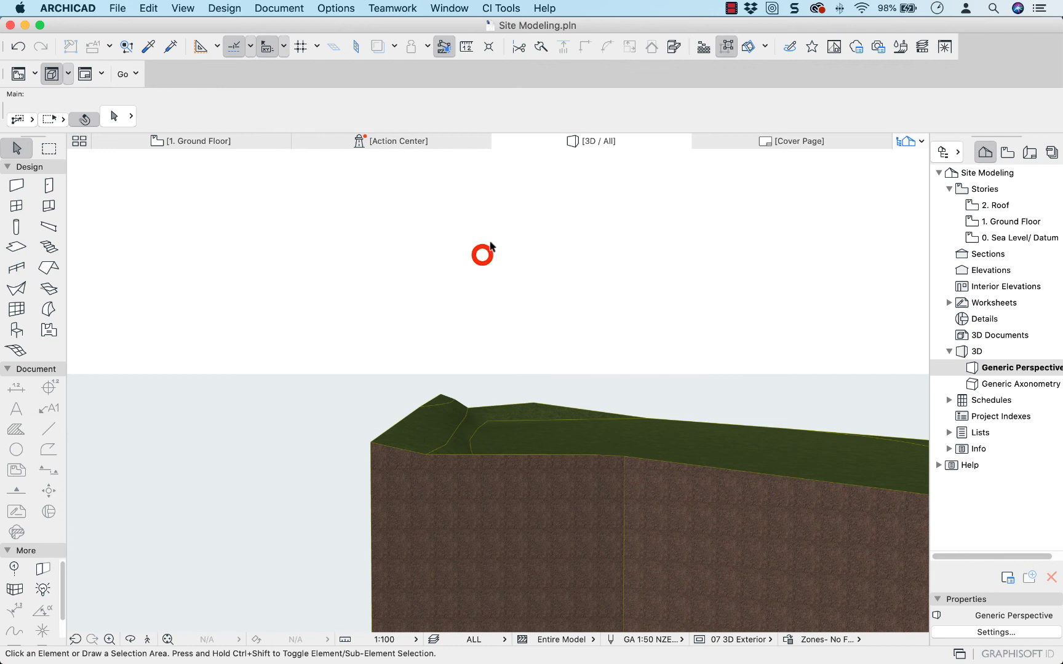
pyautogui.click(261, 145)
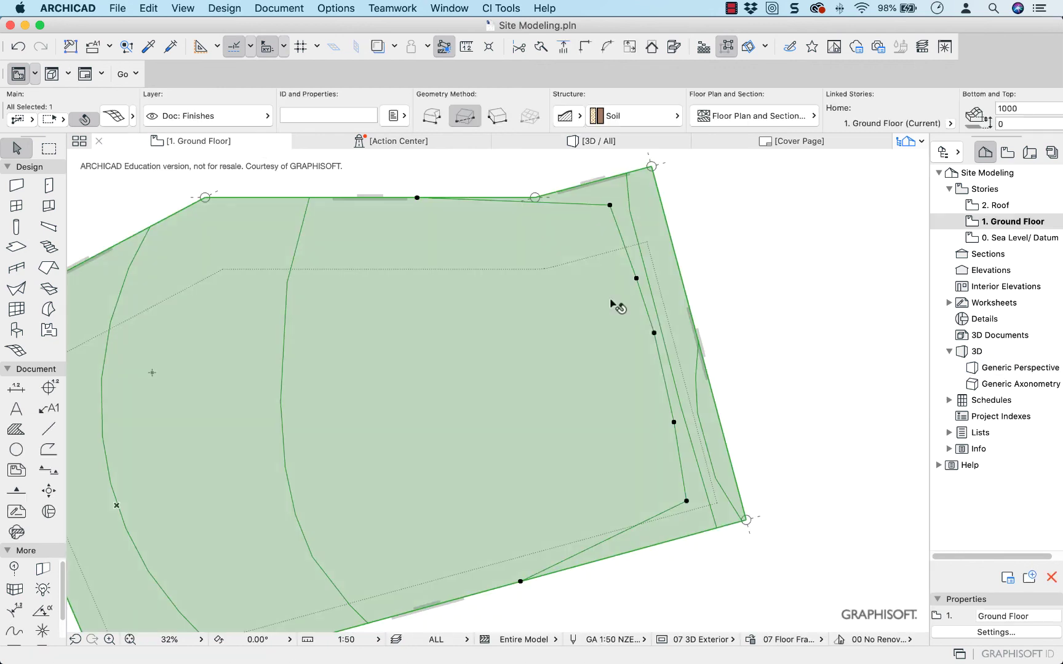
# Move the mesh's top-right point and another lower mesh point to new positions
pyautogui.scroll(3, 646, 277)
pyautogui.scroll(10, 635, 237)
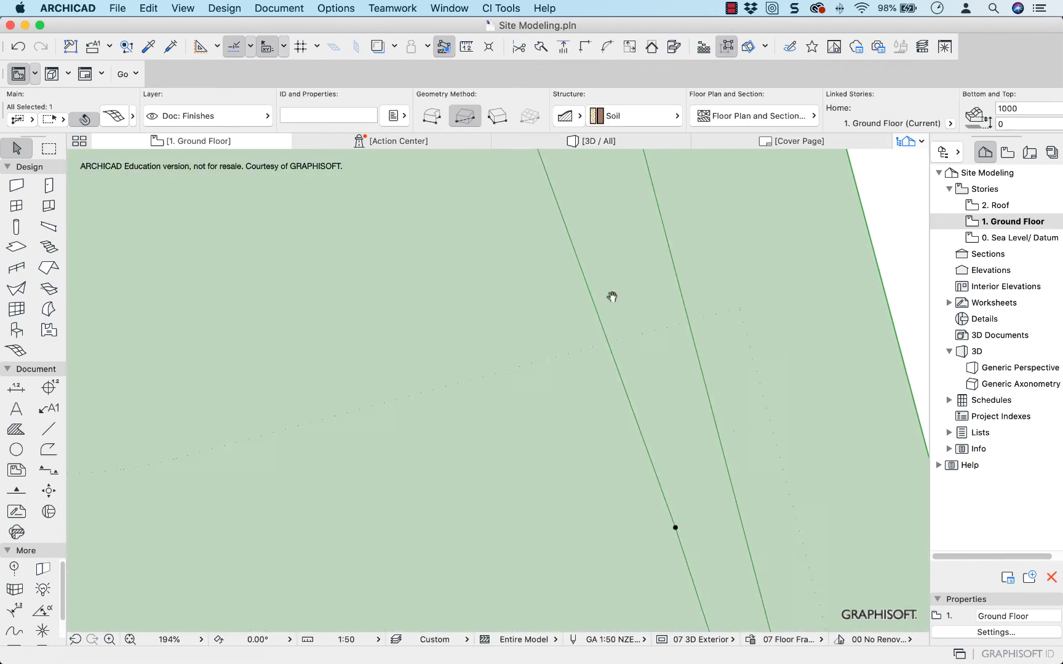
pyautogui.click(510, 246)
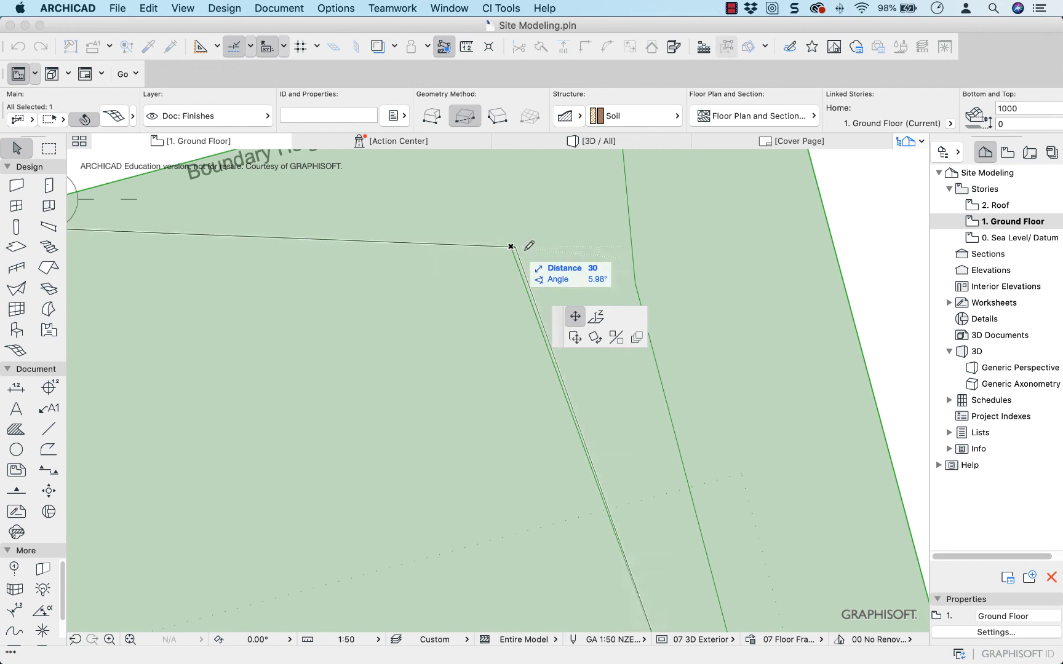
pyautogui.click(626, 281)
pyautogui.scroll(5, 643, 417)
pyautogui.hscroll(5, 642, 417)
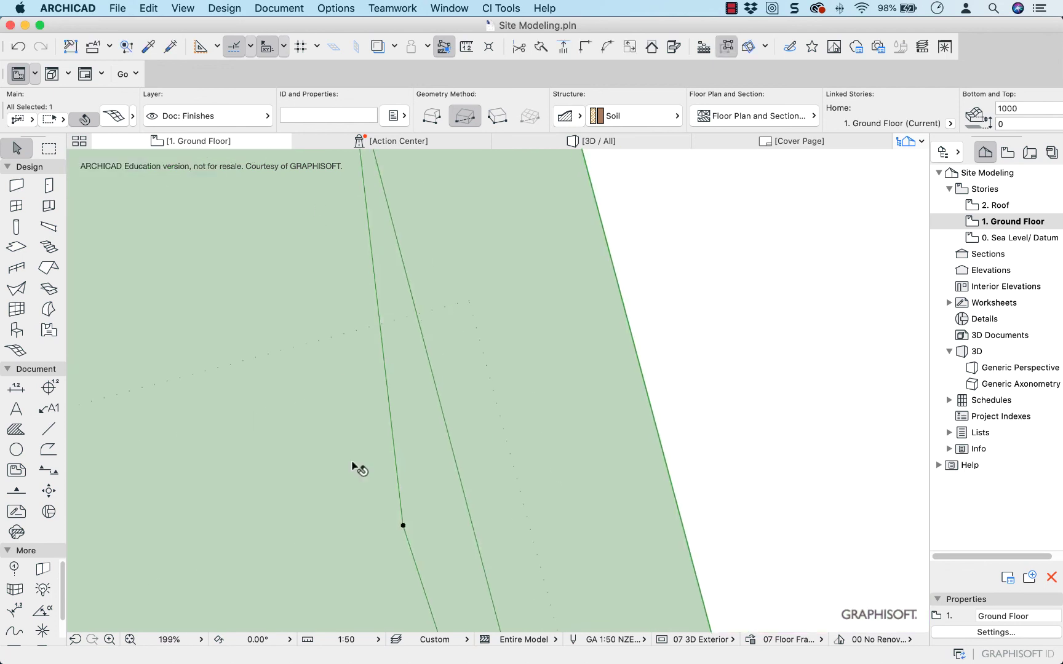
pyautogui.click(403, 527)
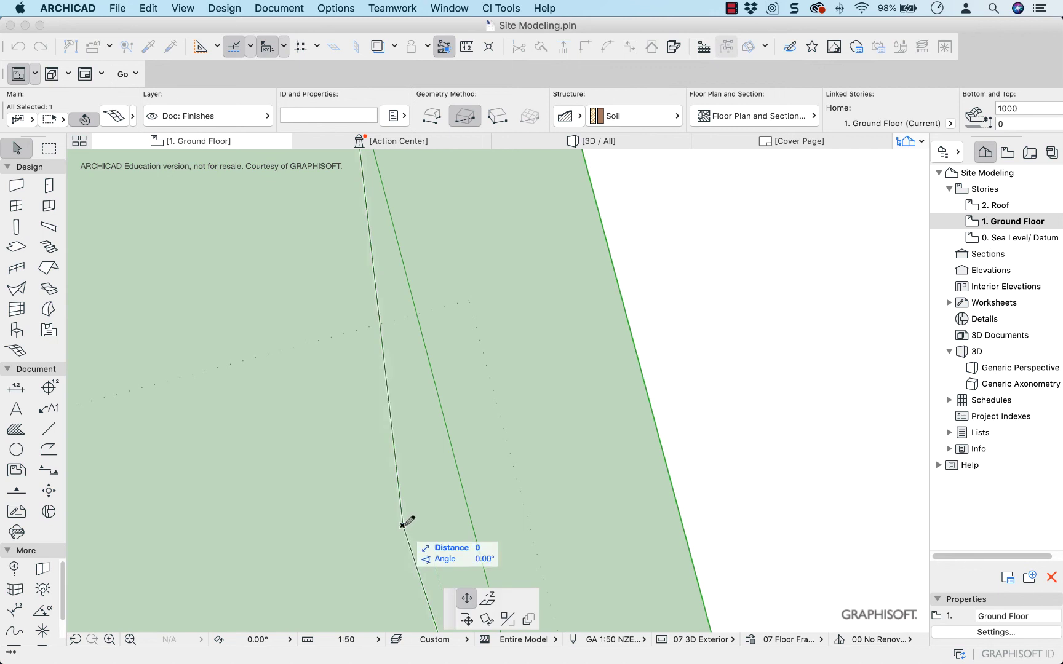
pyautogui.click(460, 516)
# Move the ridge line's end point and insert a new edge point to create a kink
pyautogui.scroll(5, 237, 254)
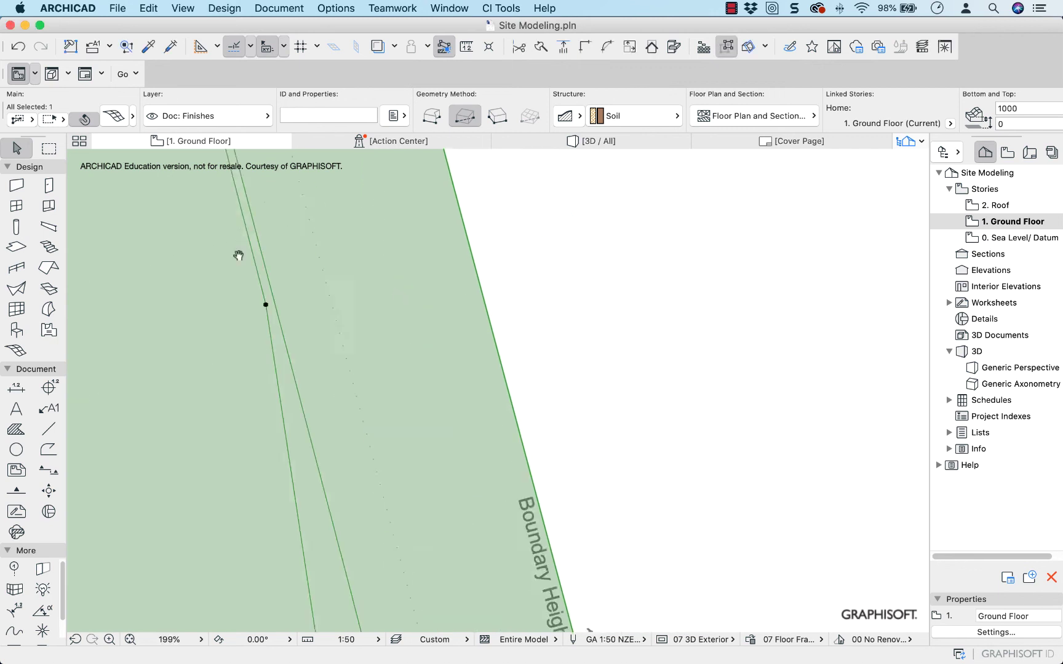
pyautogui.click(281, 551)
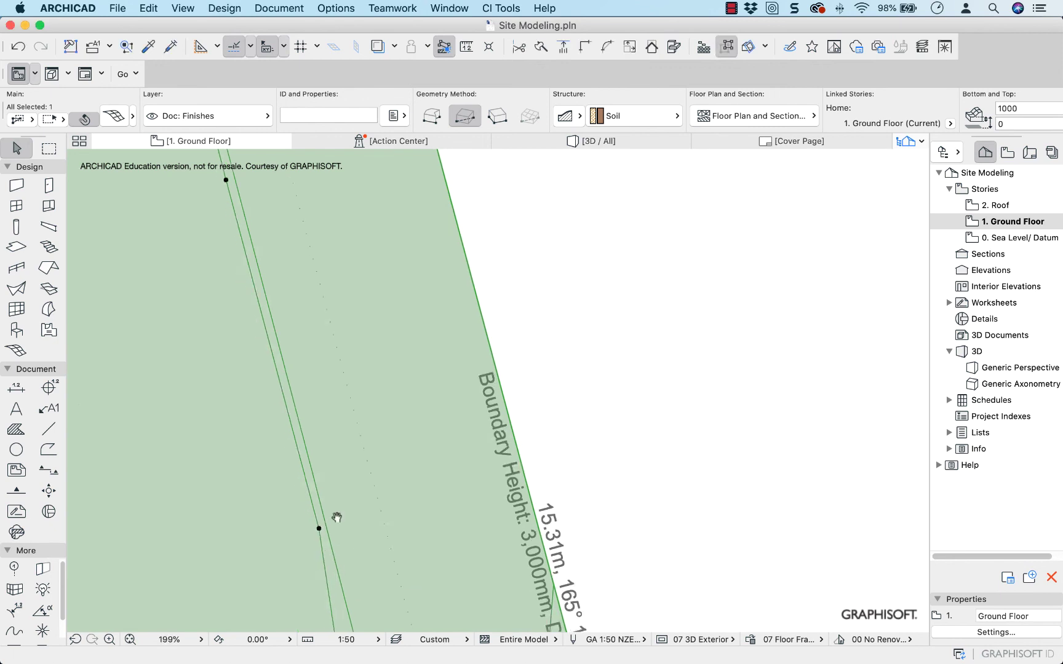
pyautogui.scroll(-5, 282, 214)
pyautogui.scroll(-3, 280, 261)
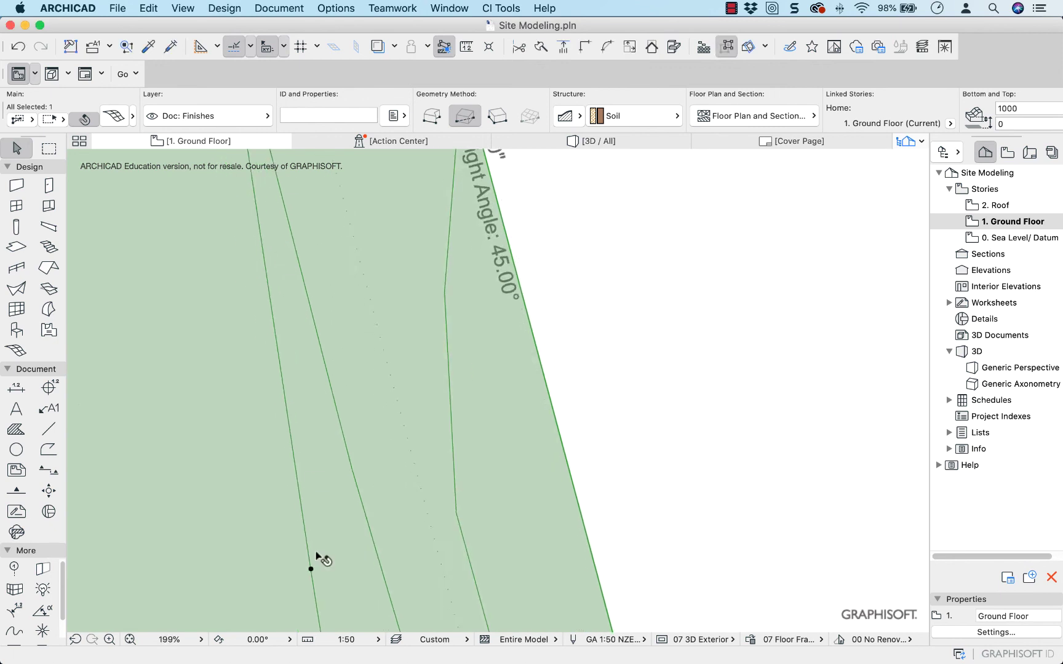
pyautogui.scroll(-3, 288, 434)
pyautogui.keyDown('ctrl'); pyautogui.scroll(2, 280, 418); pyautogui.keyUp('ctrl')
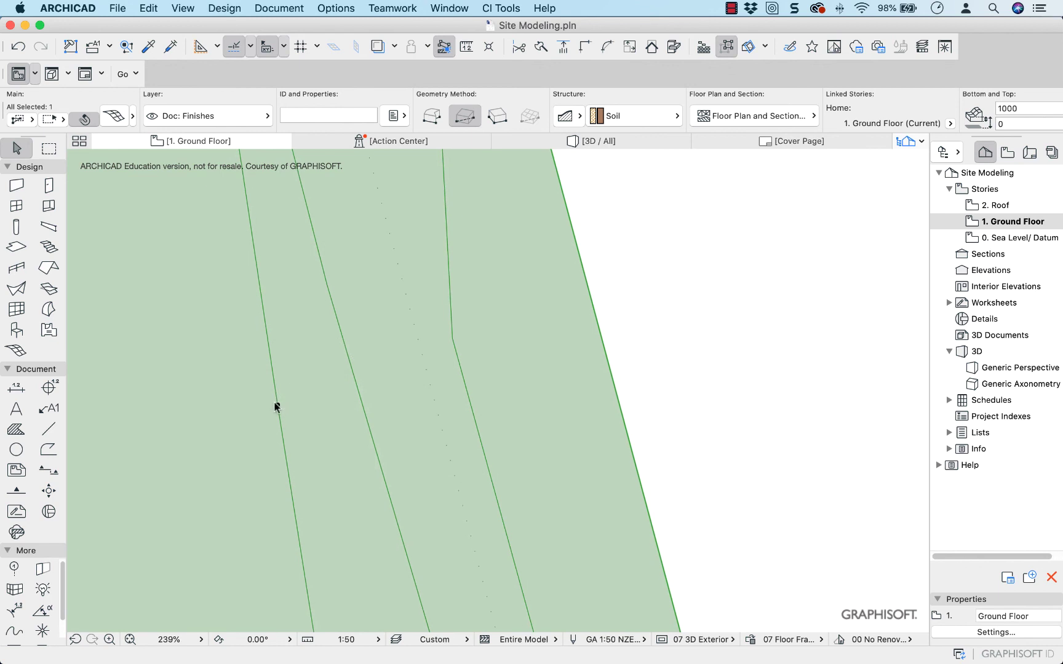
pyautogui.click(275, 407)
pyautogui.click(338, 354)
# Shift the lower mesh corner point to its new position and view the terrain in 3D
pyautogui.keyDown('ctrl'); pyautogui.scroll(-2, 431, 546); pyautogui.keyUp('ctrl')
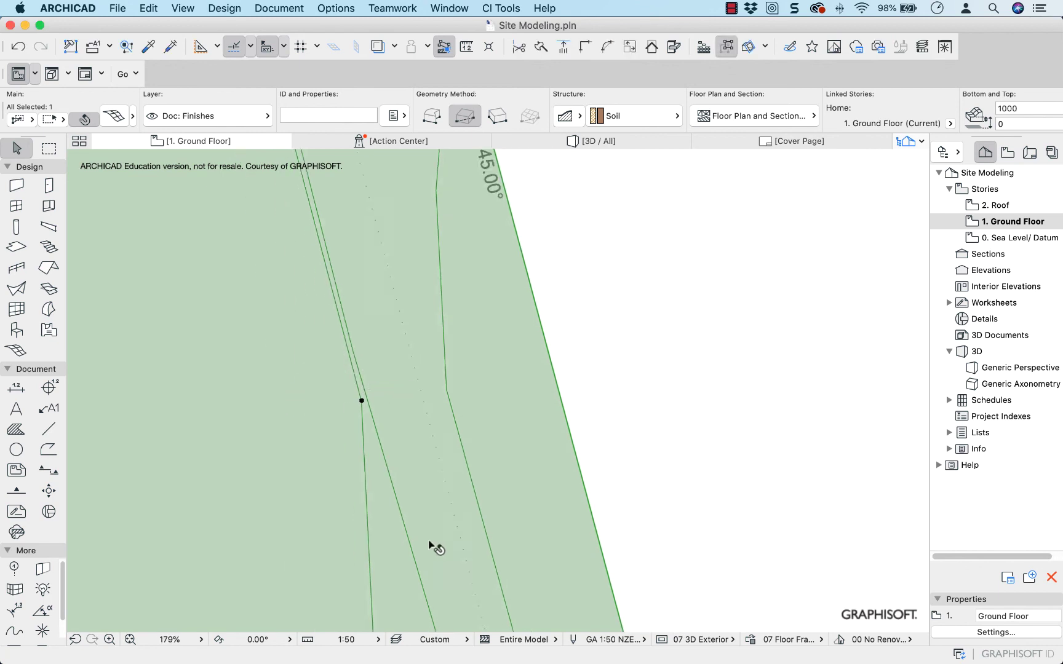
pyautogui.keyDown('ctrl'); pyautogui.scroll(-2, 436, 547); pyautogui.keyUp('ctrl')
pyautogui.scroll(-3, 386, 522)
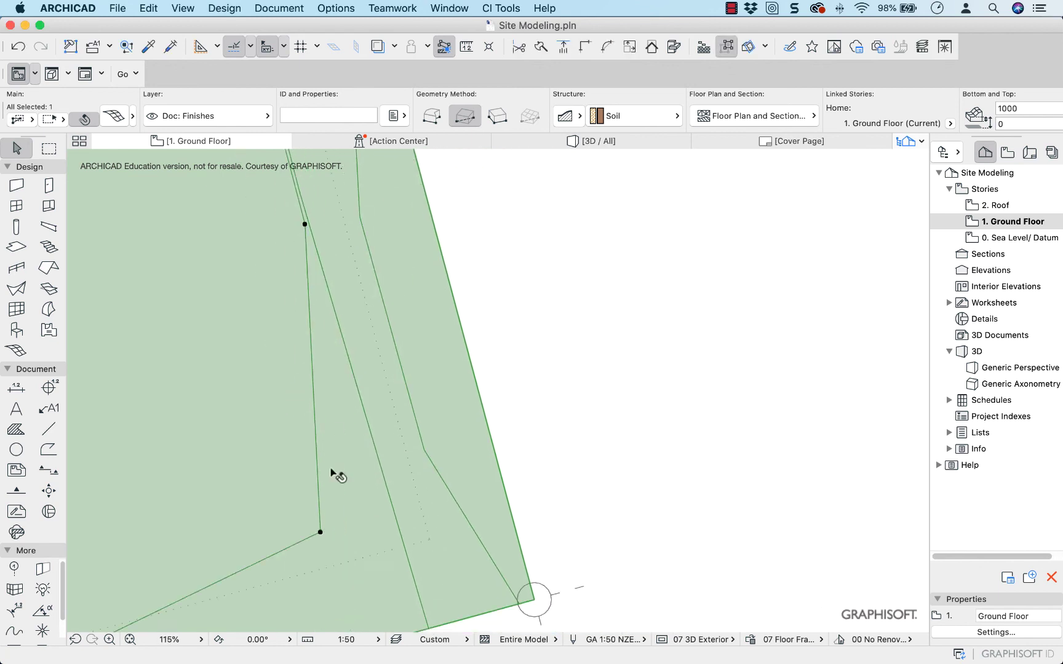
pyautogui.click(320, 531)
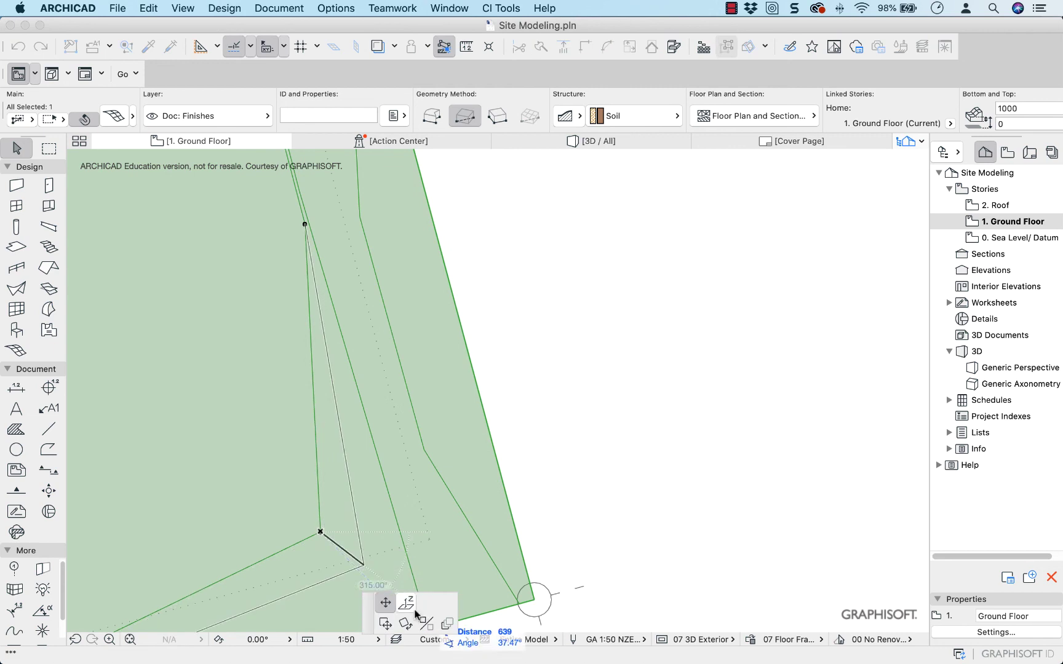
pyautogui.click(408, 582)
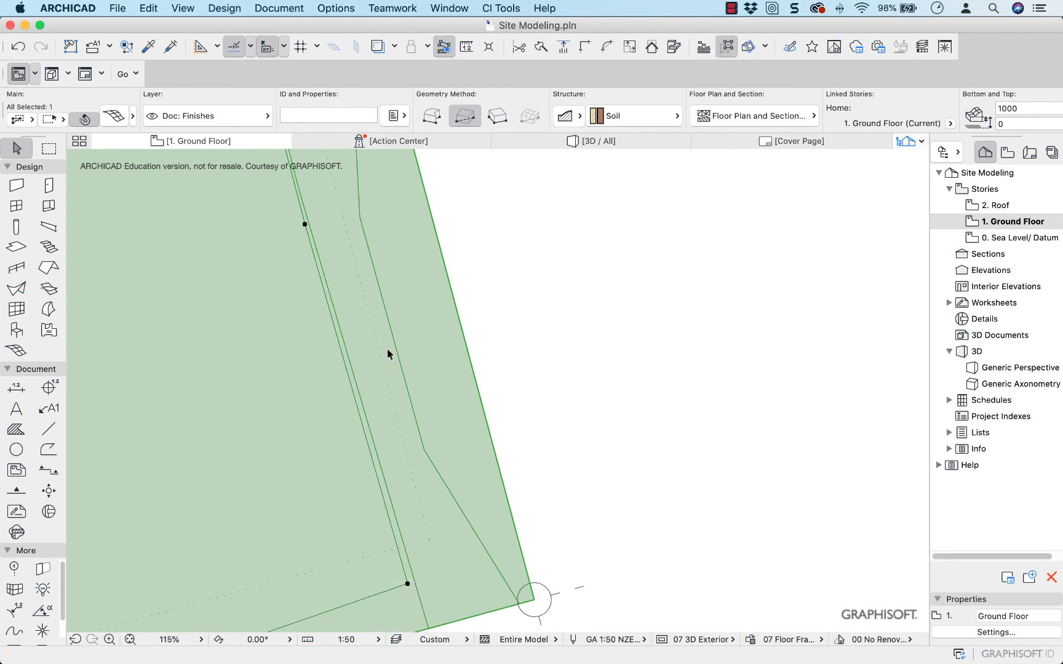
pyautogui.click(581, 143)
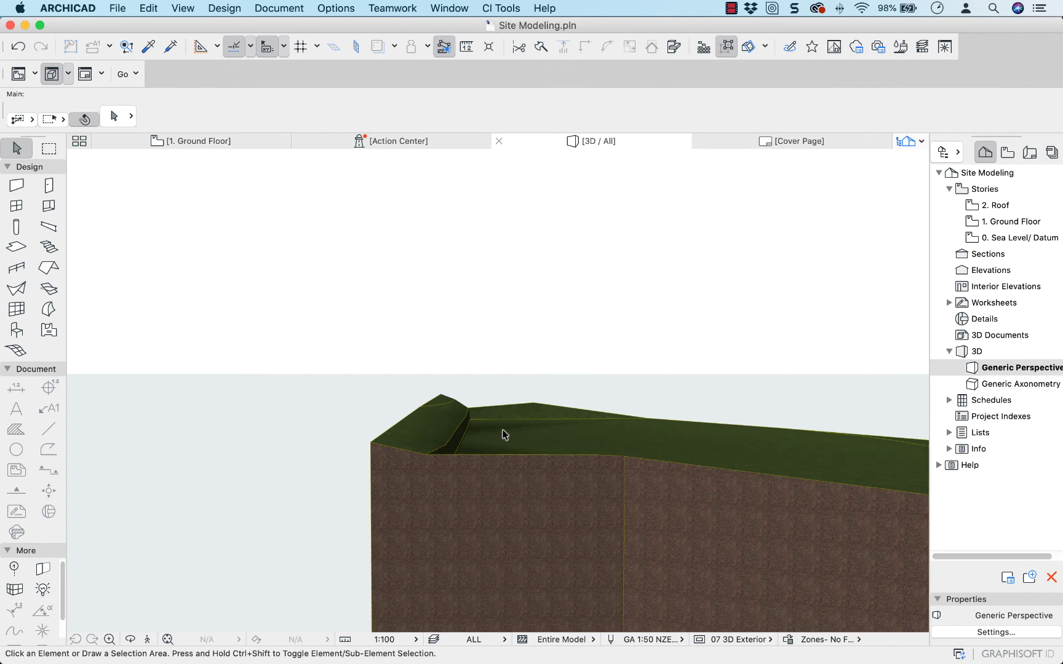
# Zoom and orbit around the 3D terrain to inspect the new hill's steep bank
pyautogui.scroll(3, 458, 423)
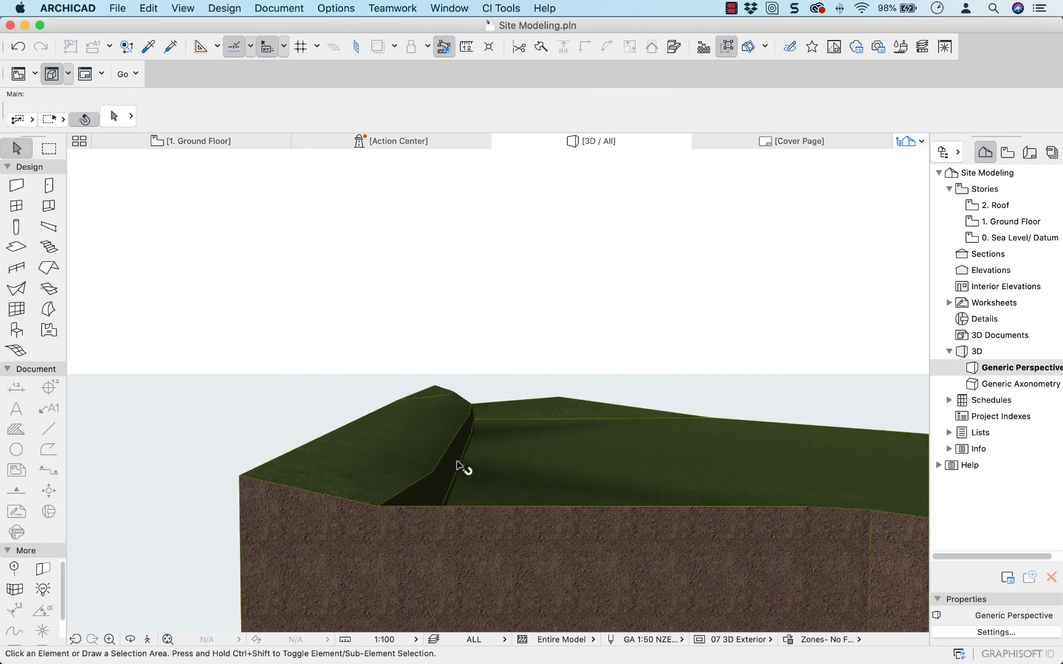
pyautogui.keyDown('shift'); pyautogui.moveTo(563, 448); pyautogui.dragTo(234, 413, button='middle'); pyautogui.keyUp('shift')
pyautogui.keyDown('shift'); pyautogui.moveTo(531, 437); pyautogui.dragTo(282, 406, button='middle'); pyautogui.keyUp('shift')
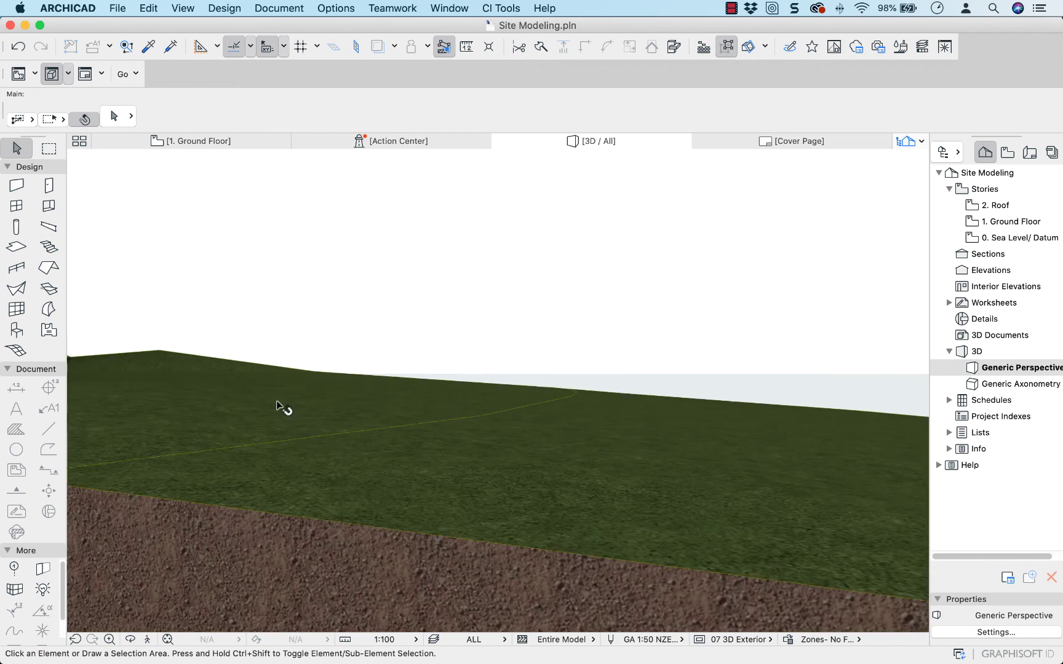
# Select the site mesh on the Ground Floor plan and undo the last four mesh edits
pyautogui.click(216, 141)
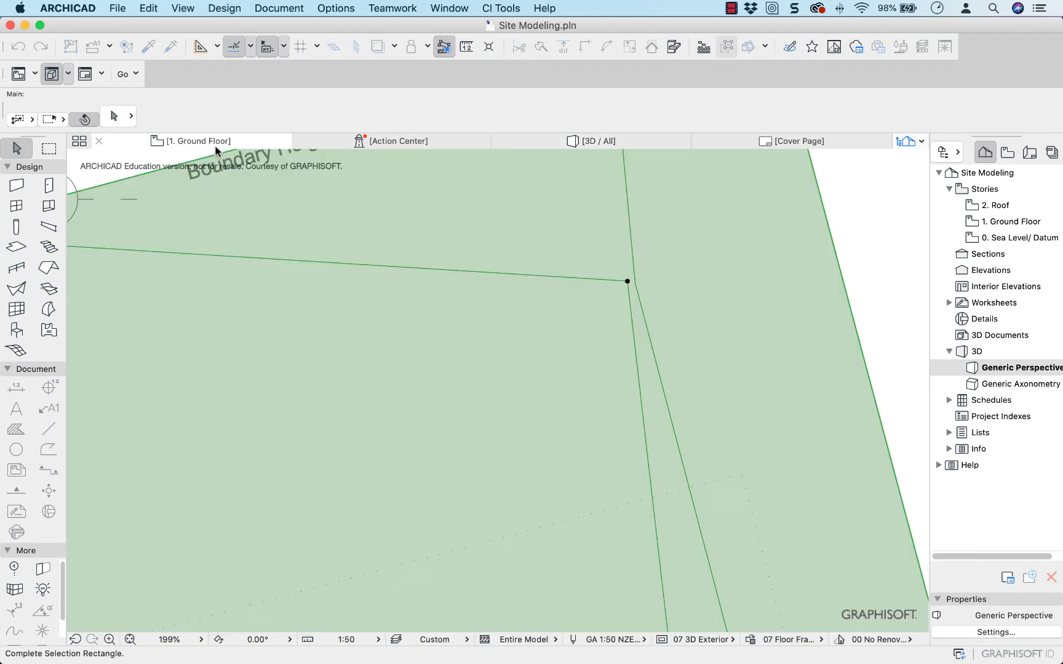
pyautogui.click(319, 251)
pyautogui.scroll(-5, 400, 320)
pyautogui.hscroll(-3, 412, 351)
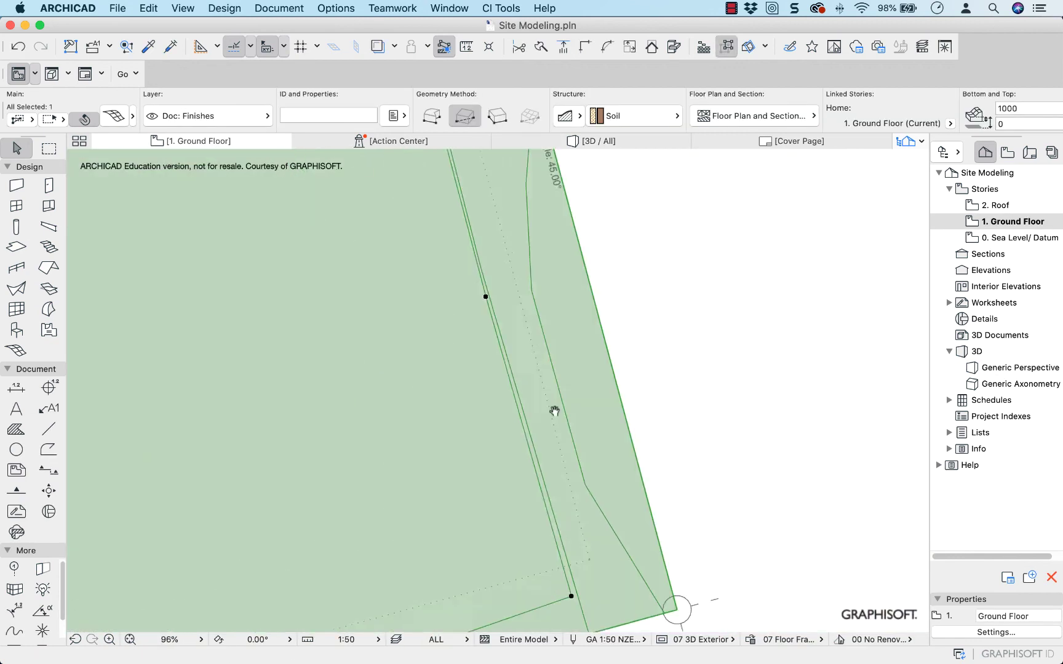
pyautogui.scroll(-5, 619, 470)
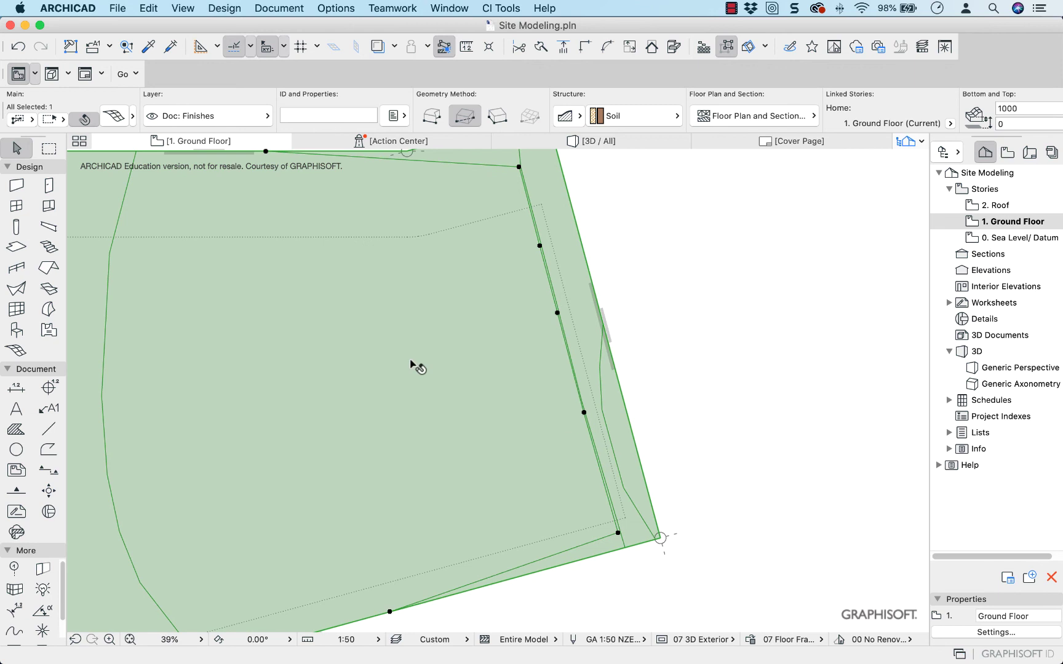
pyautogui.press('super+z')
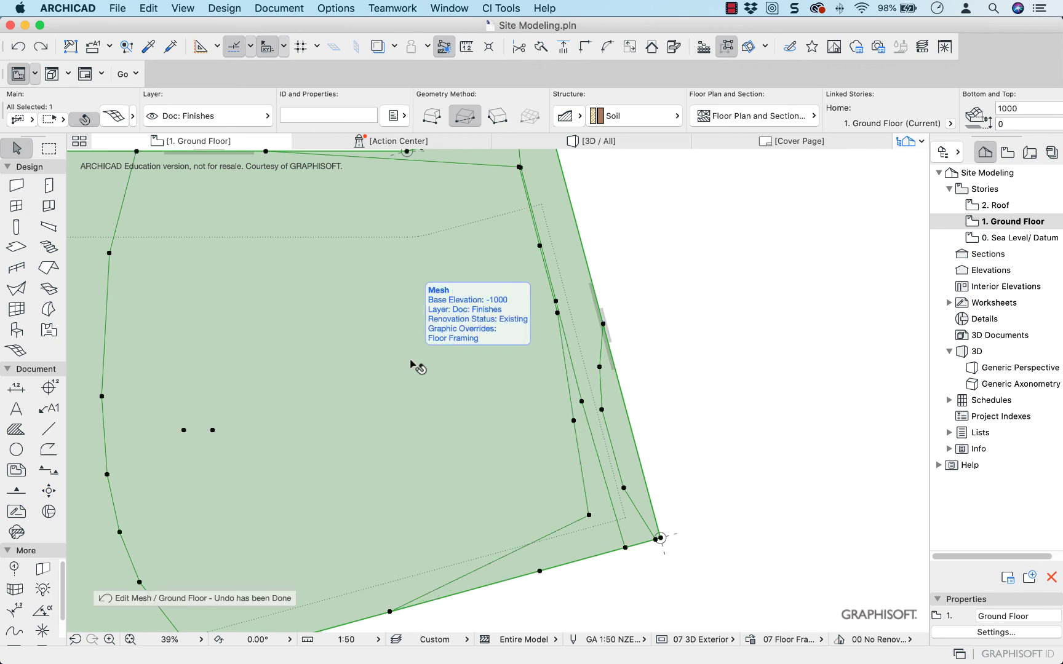
pyautogui.press('super+z')
pyautogui.press('super+z')
pyautogui.press('super+z')
pyautogui.press('super+z')
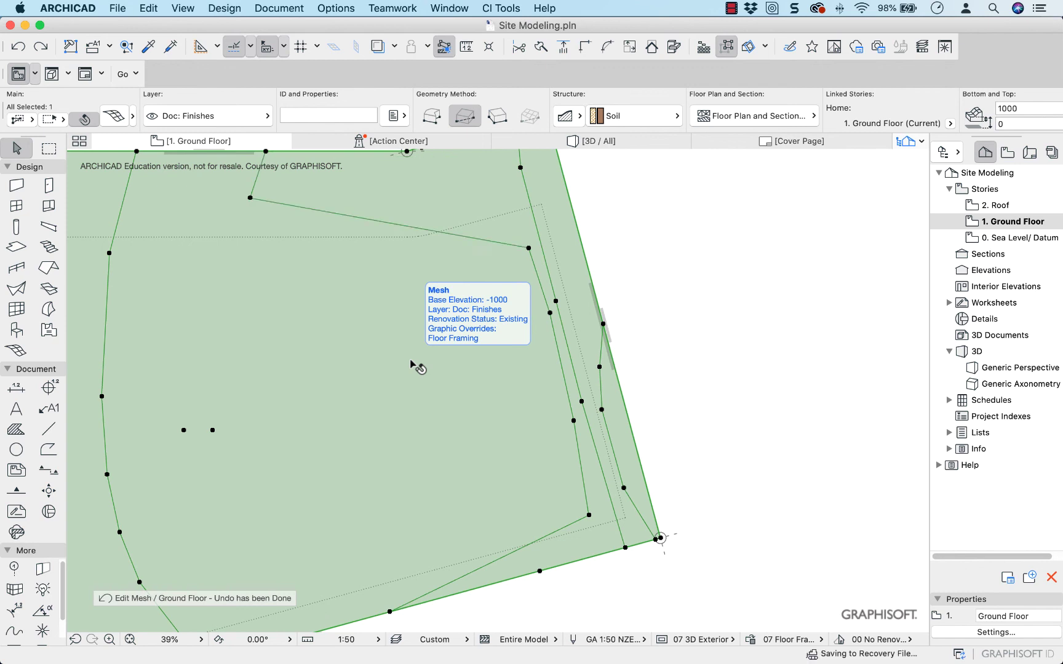
pyautogui.press('super+z')
pyautogui.press('super+z')
pyautogui.press('super+z')
pyautogui.press('super+z')
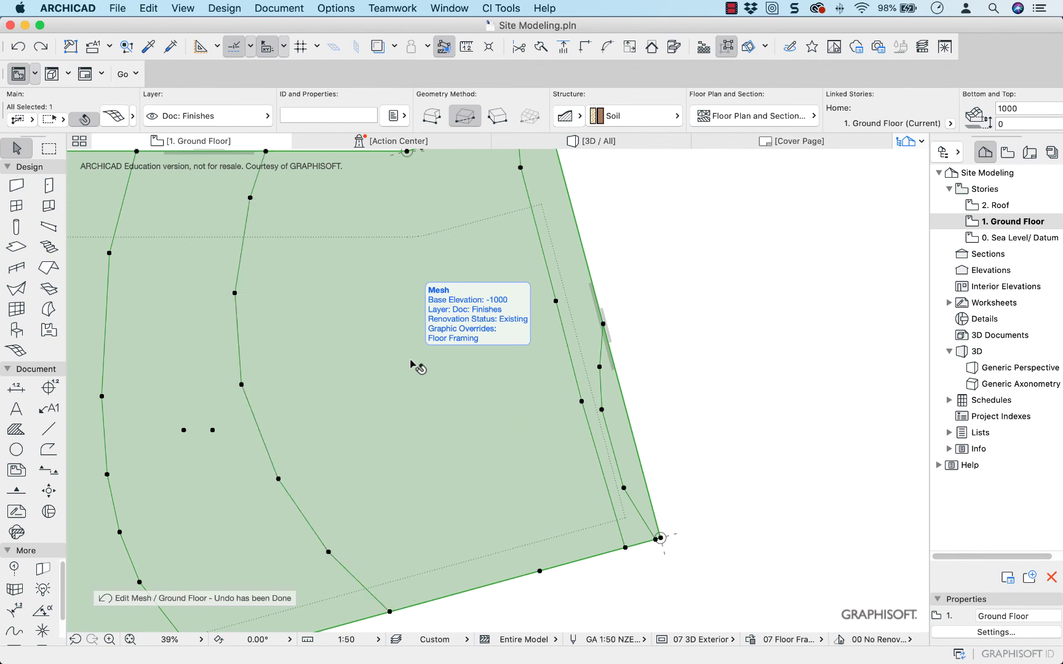
pyautogui.press('super+z')
pyautogui.press('super+z')
pyautogui.press('super+z')
pyautogui.press('super+z')
pyautogui.press('super+z')
pyautogui.press('super+z')
pyautogui.press('super+z')
pyautogui.press('super+z')
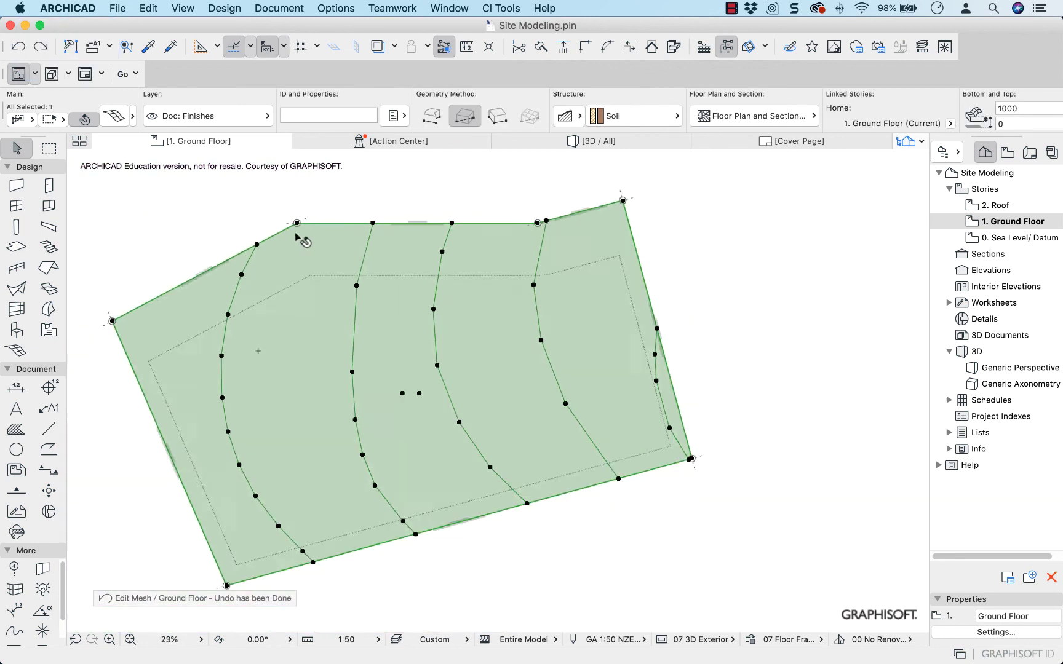
pyautogui.scroll(-2, 297, 239)
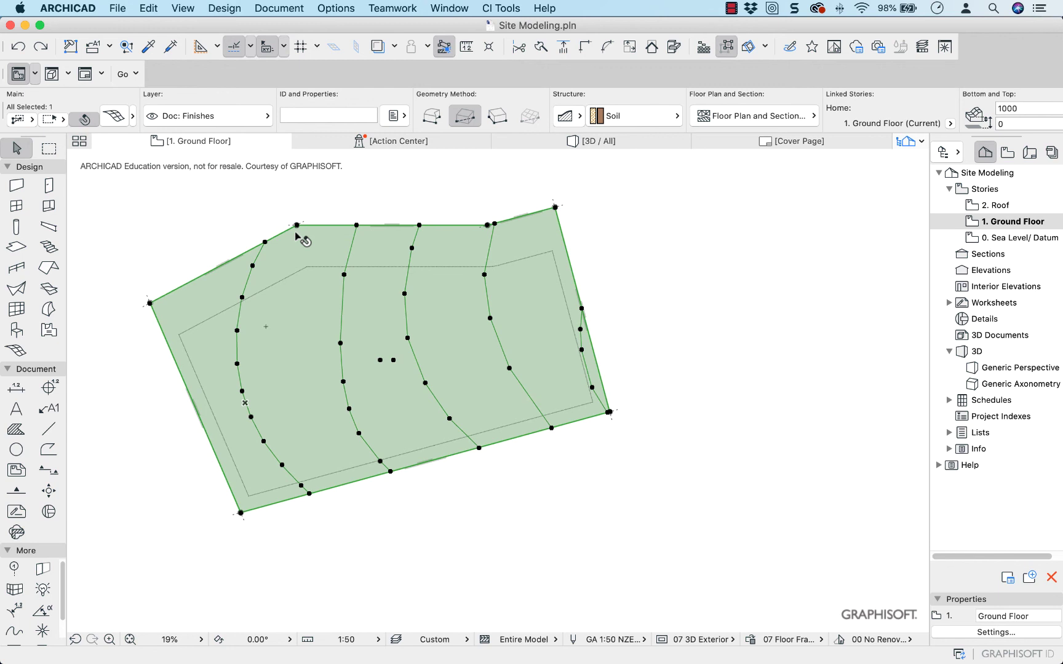